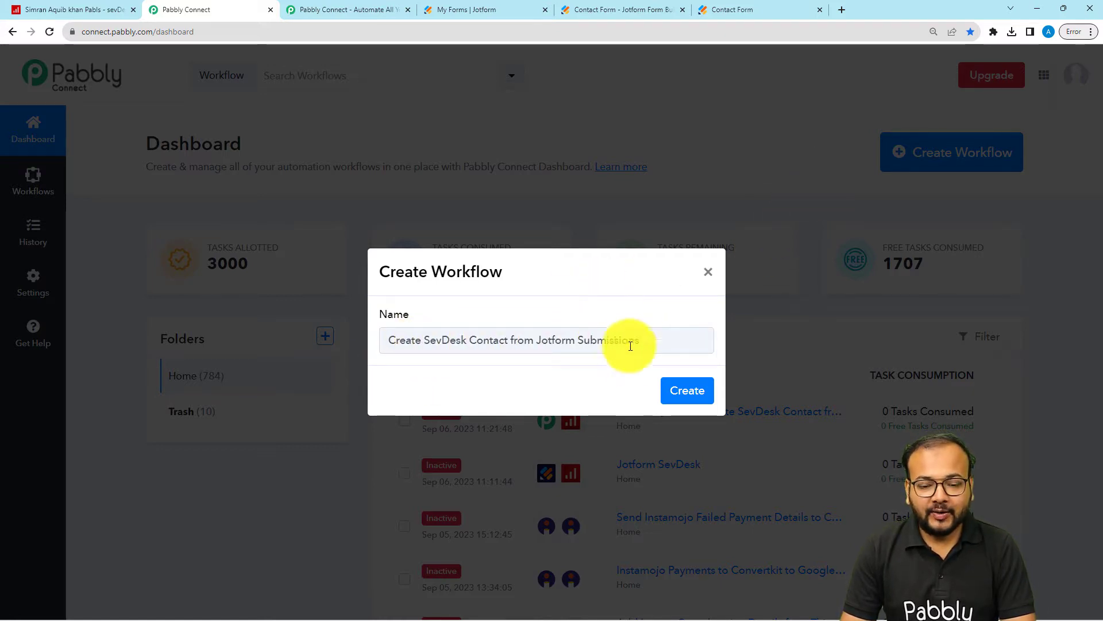
Step: Create the workflow named "Create SevDesk Contact from Jotform Submissions" and collapse its trigger section
left_click(672, 391)
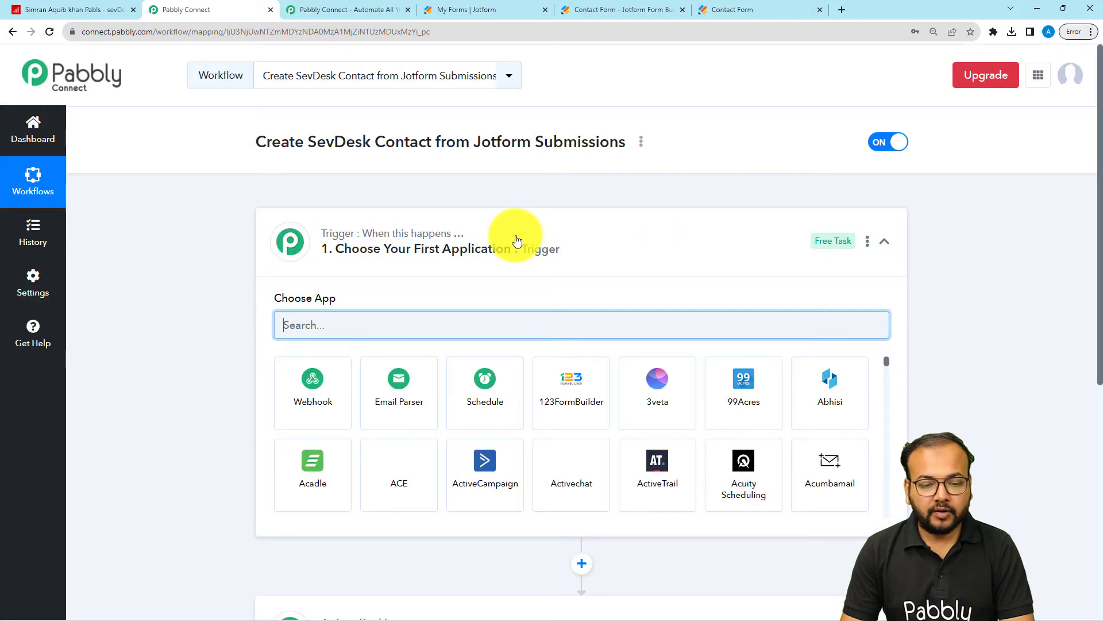
left_click(515, 237)
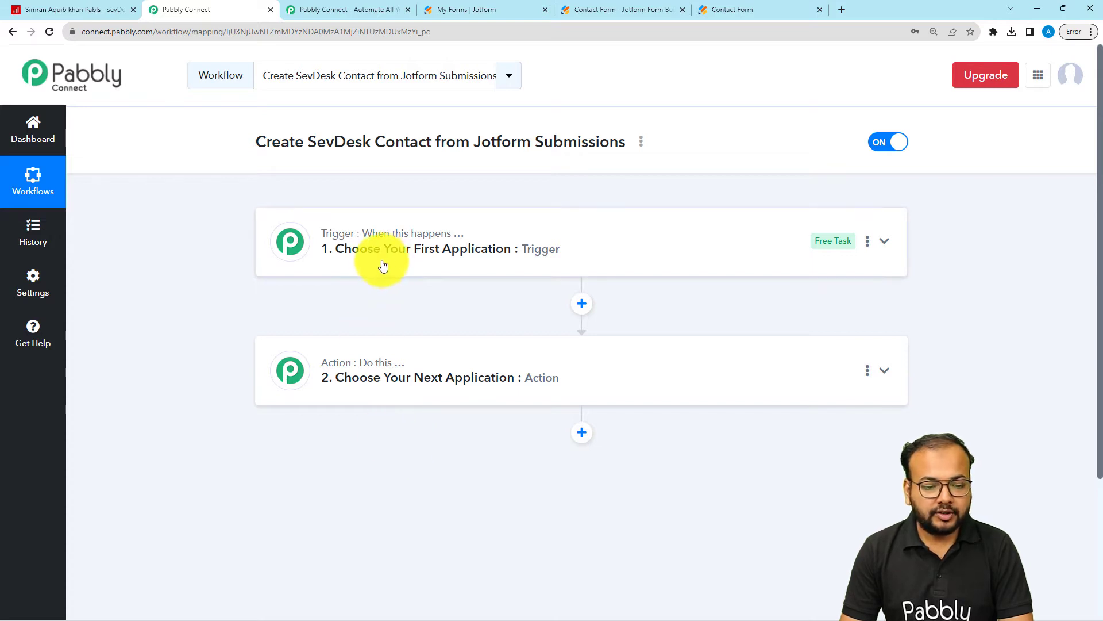
mouse_move(370, 234)
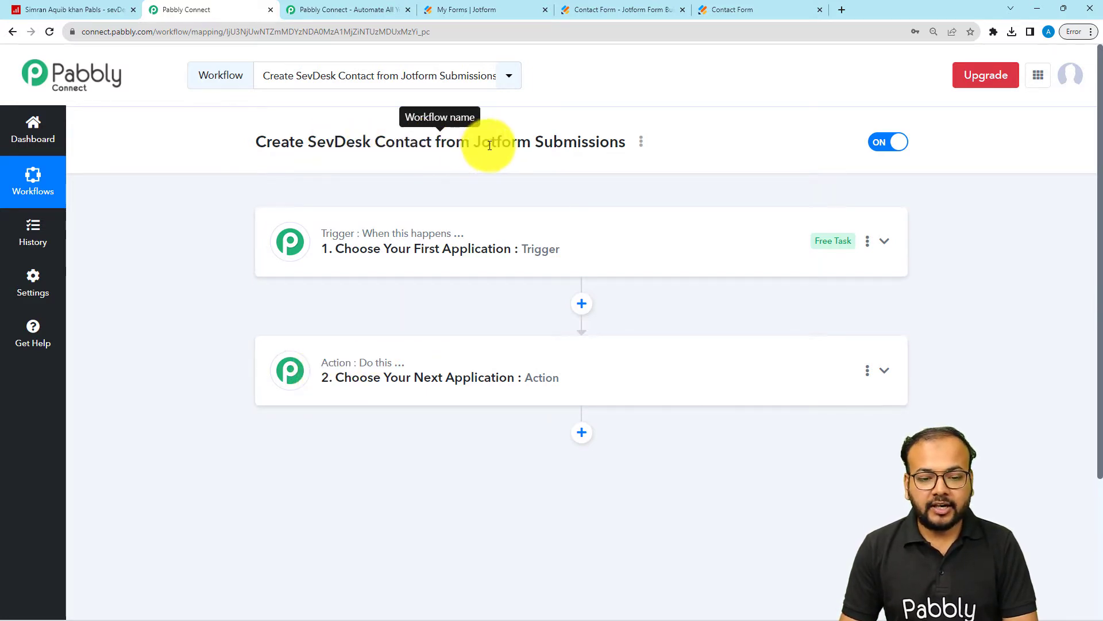
Step: Set the workflow's trigger to the Jotform app with the New Response event
left_click(400, 244)
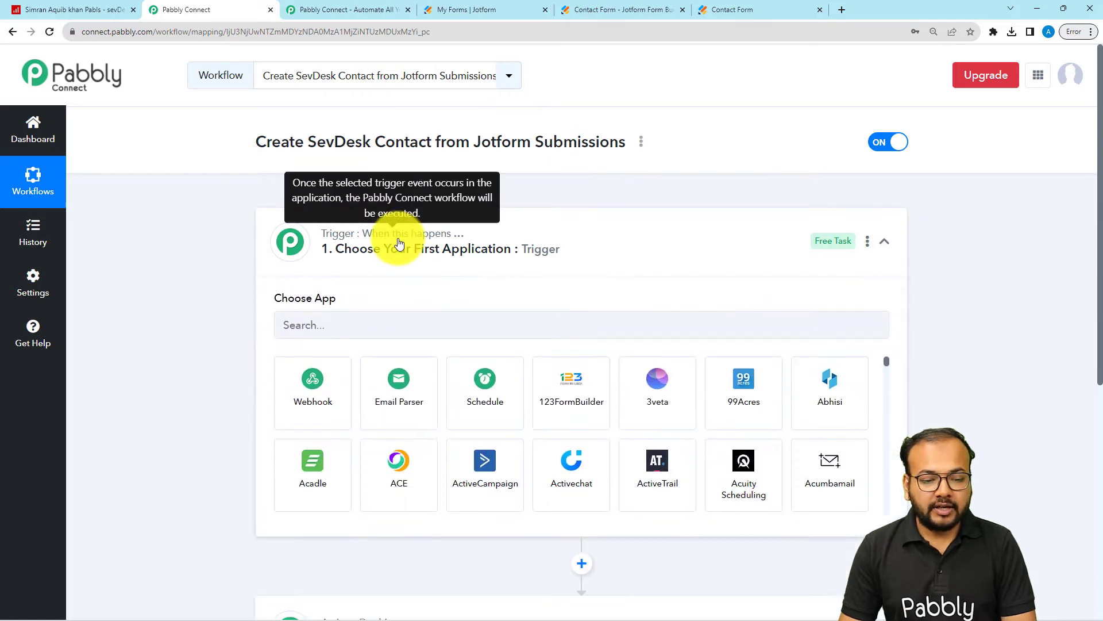
scroll(396, 242, "down", 1)
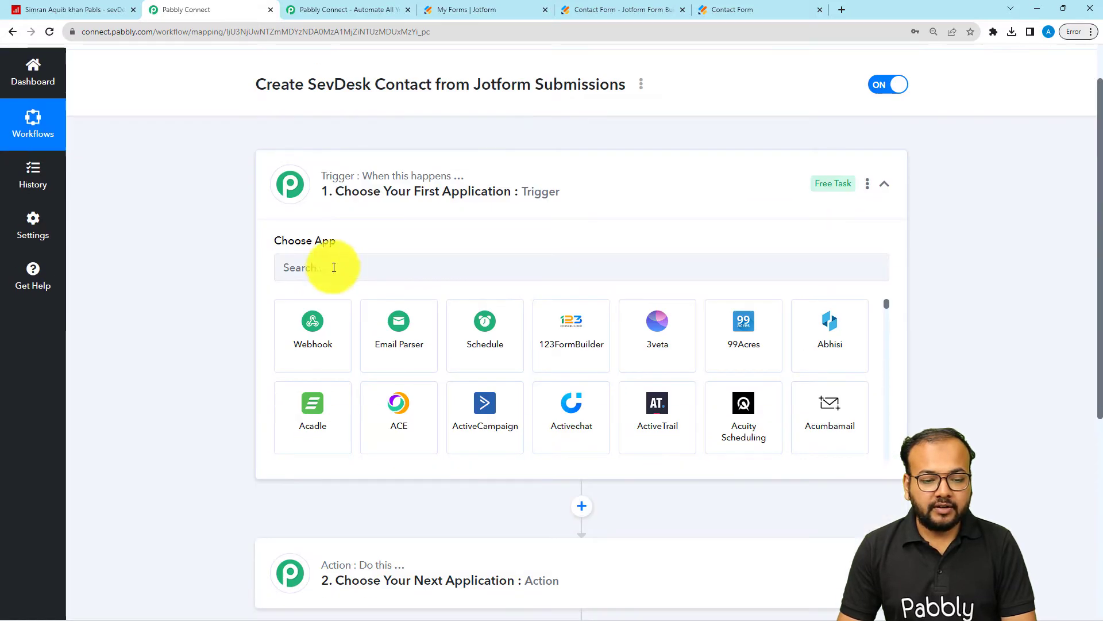
left_click(378, 271)
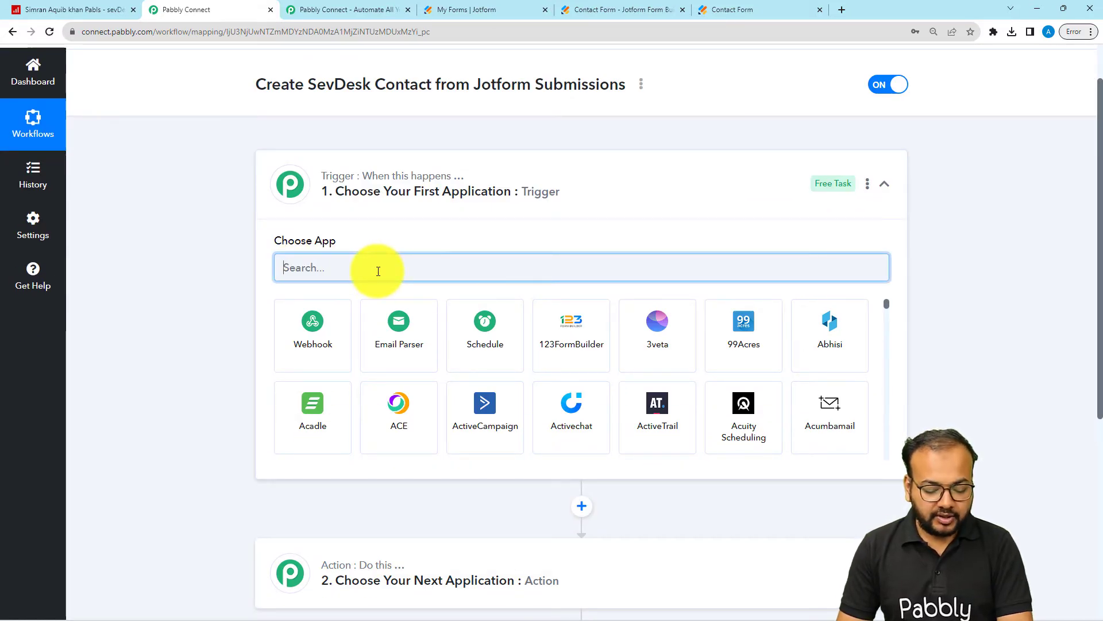
type("jotf")
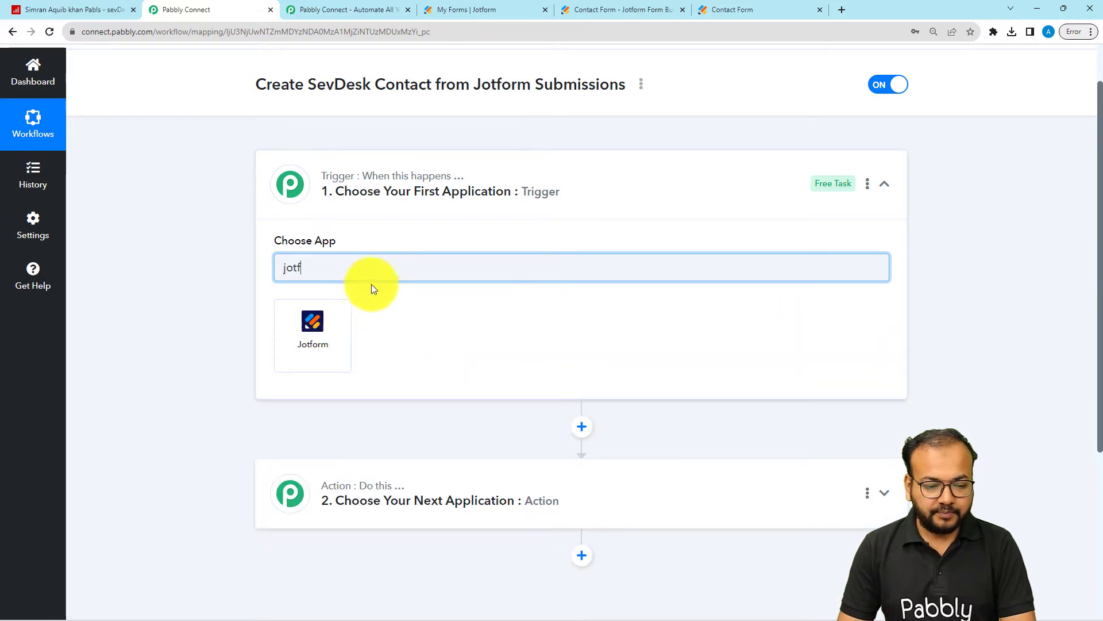
left_click(312, 332)
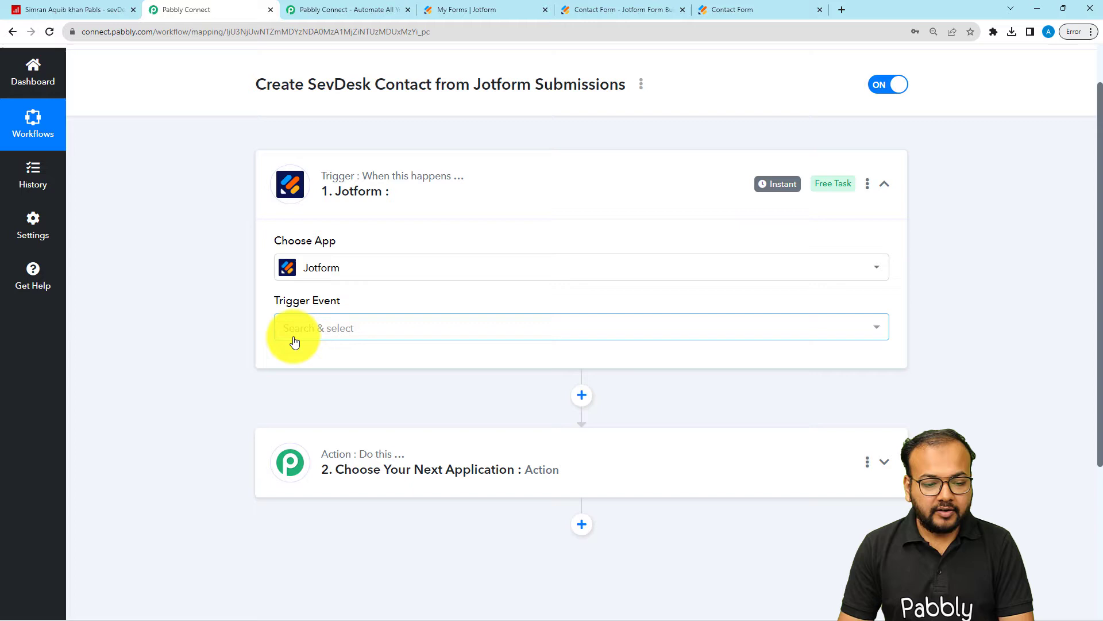
left_click(293, 333)
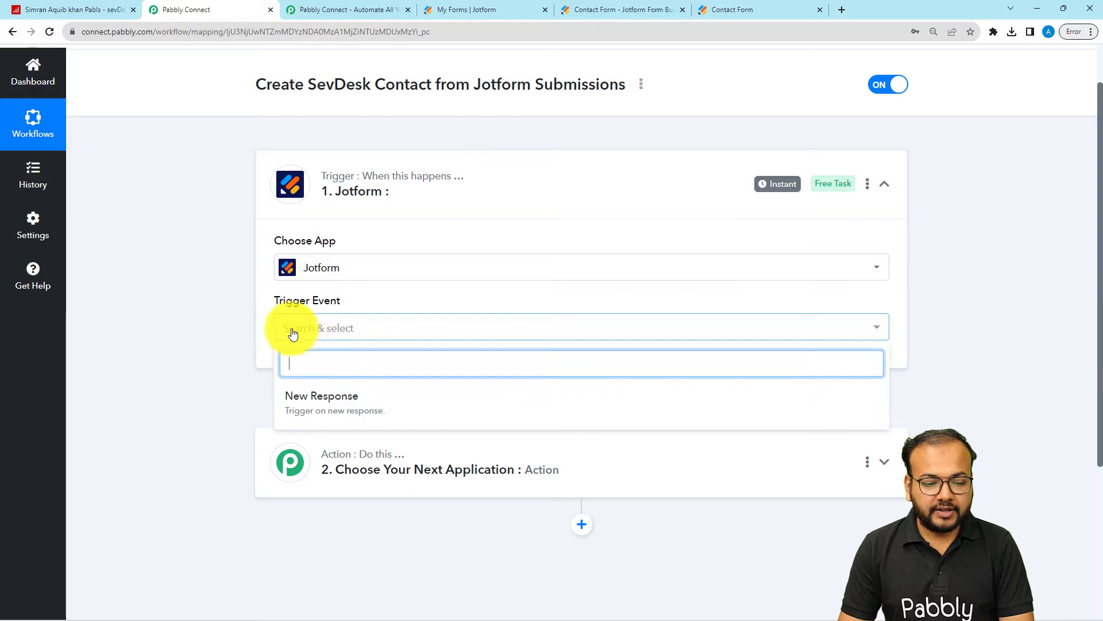
left_click(322, 396)
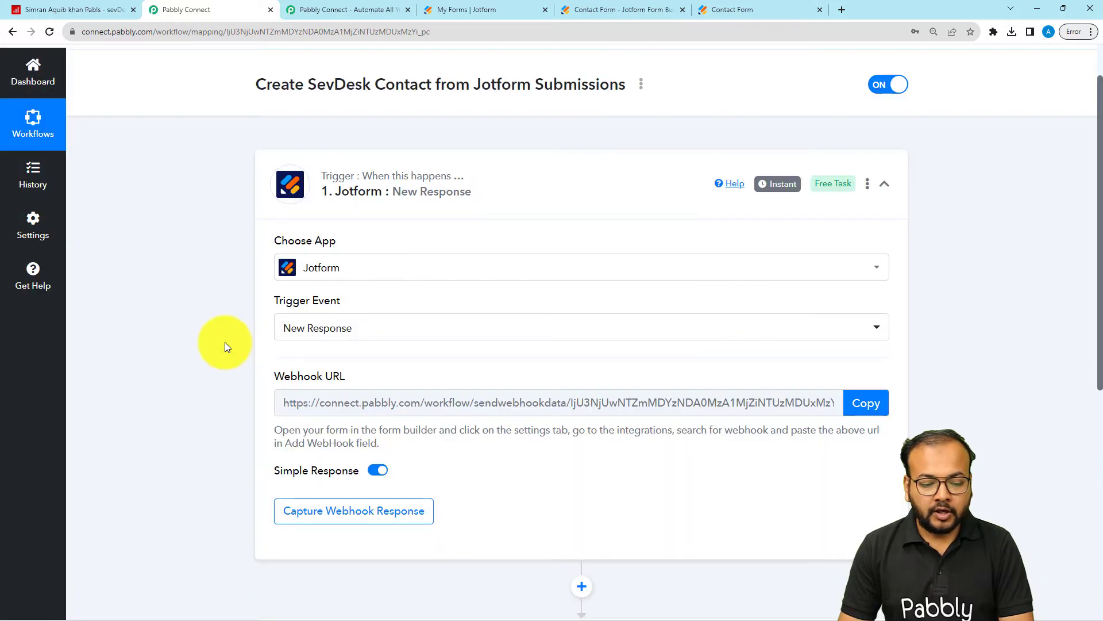
Step: Switch to Jotform and open the integrations settings of the Contact Form
scroll(225, 343, "down", 1)
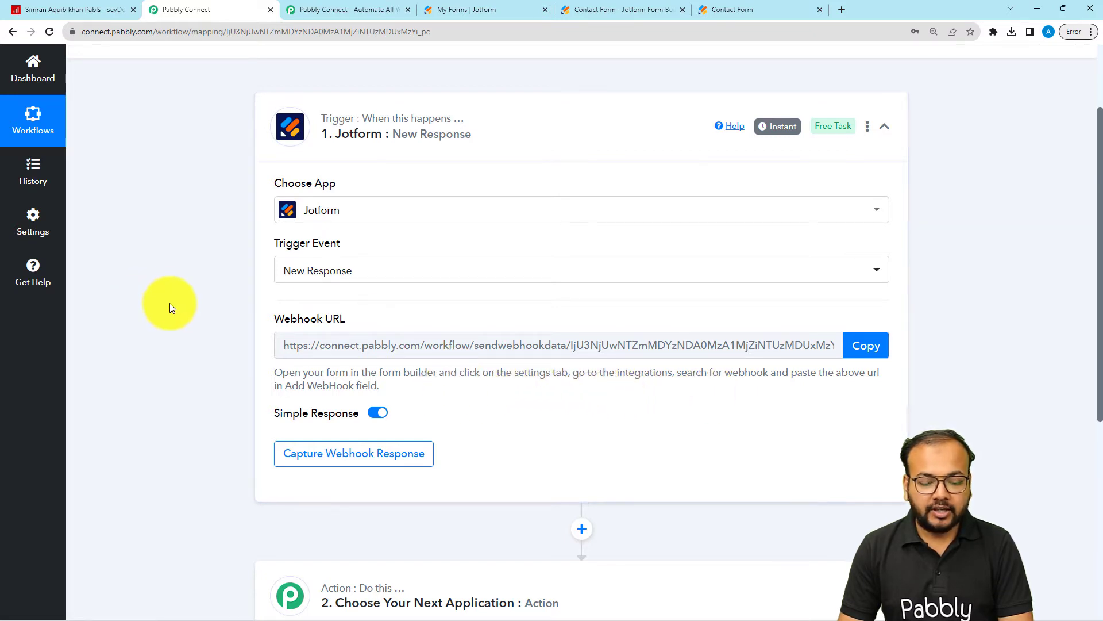
scroll(170, 302, "down", 1)
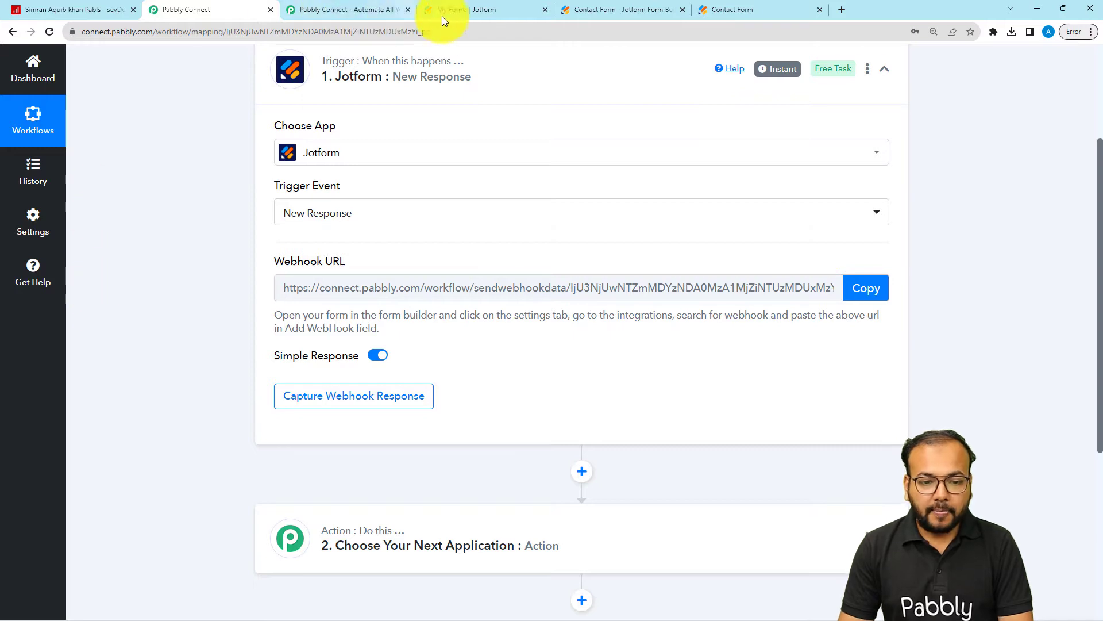
left_click(501, 7)
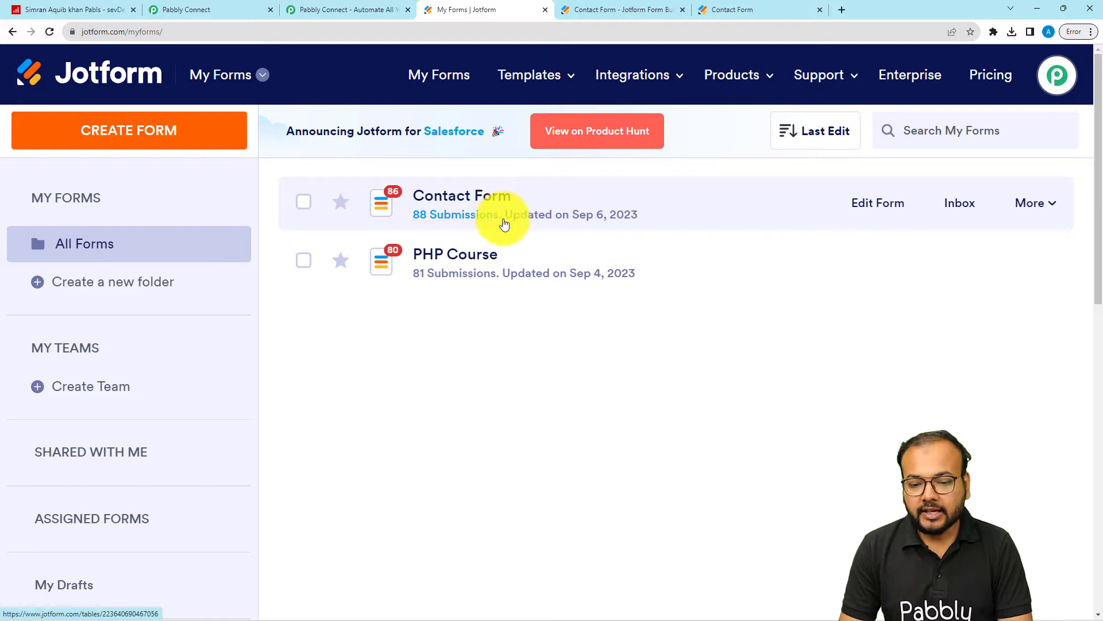
left_click(1030, 207)
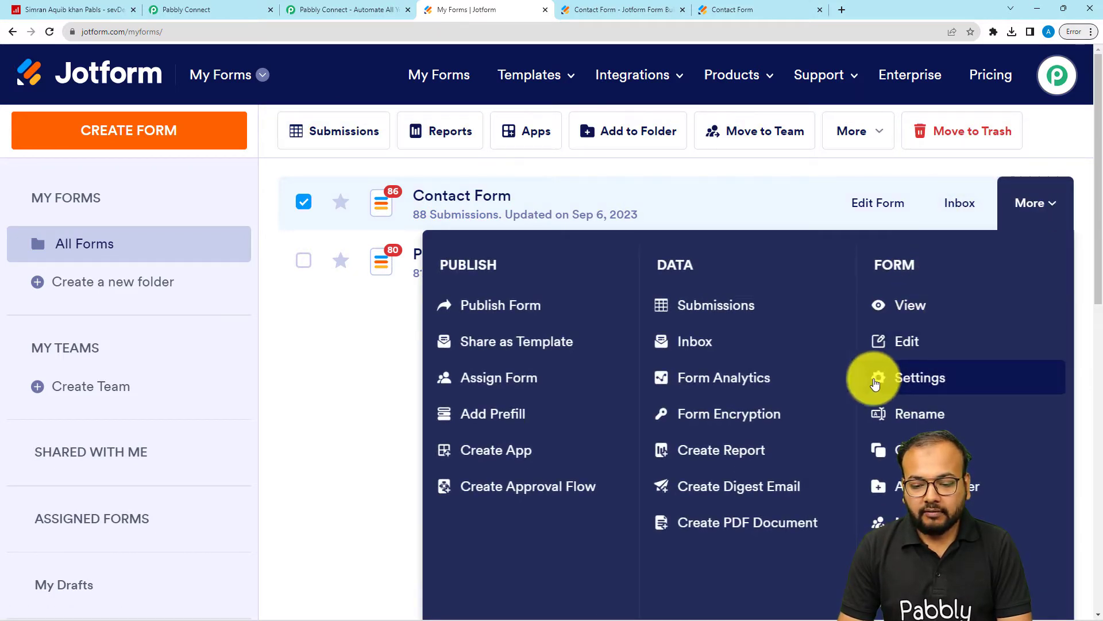
left_click(875, 383)
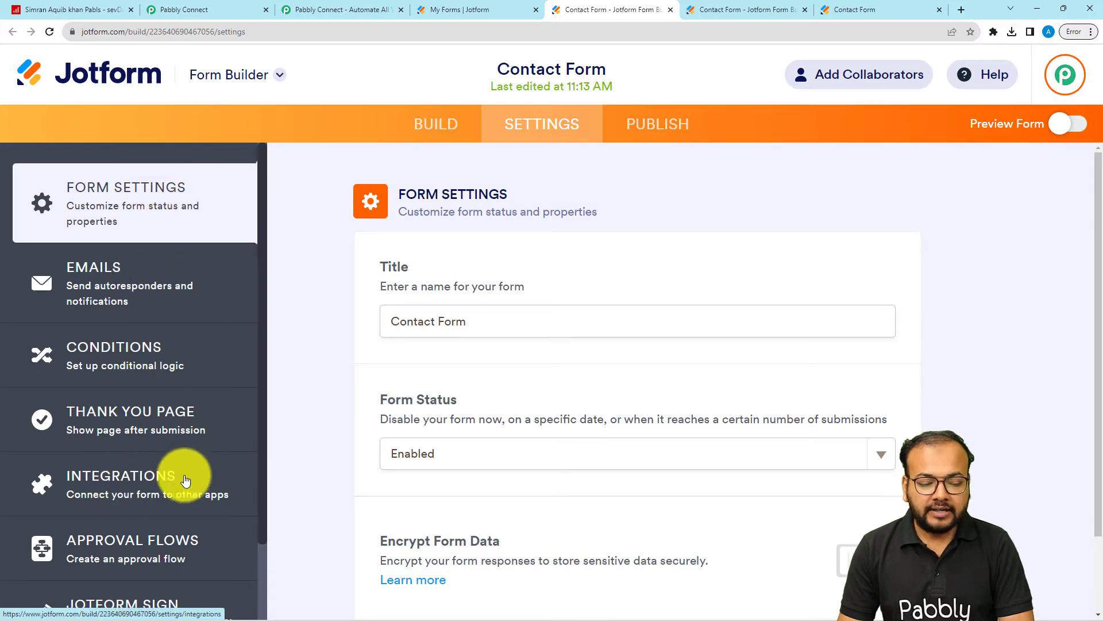
left_click(131, 489)
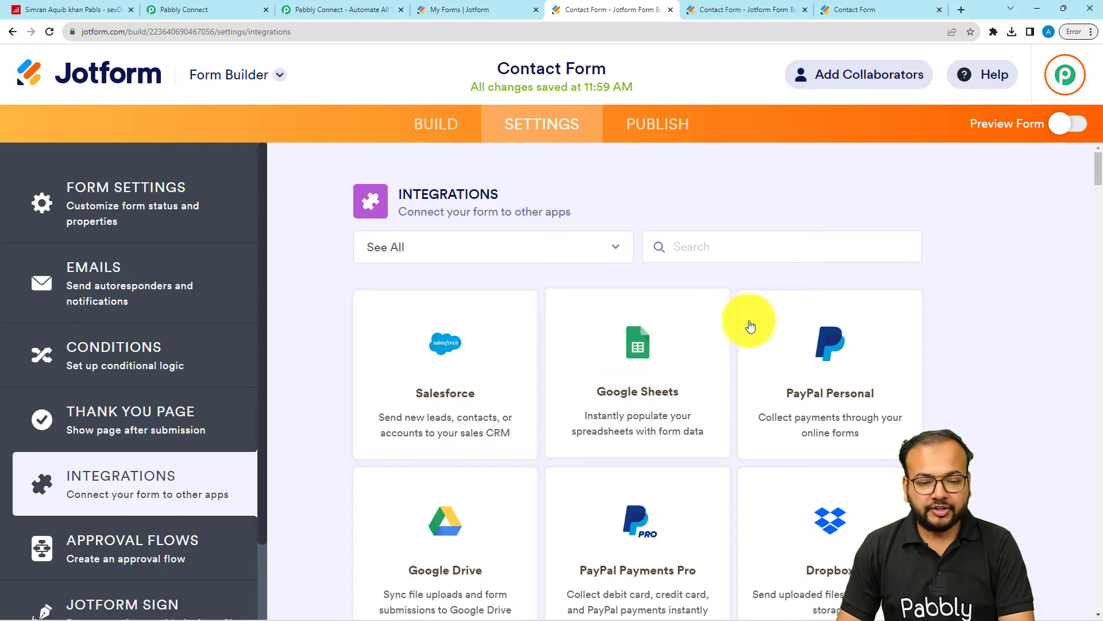
left_click(707, 251)
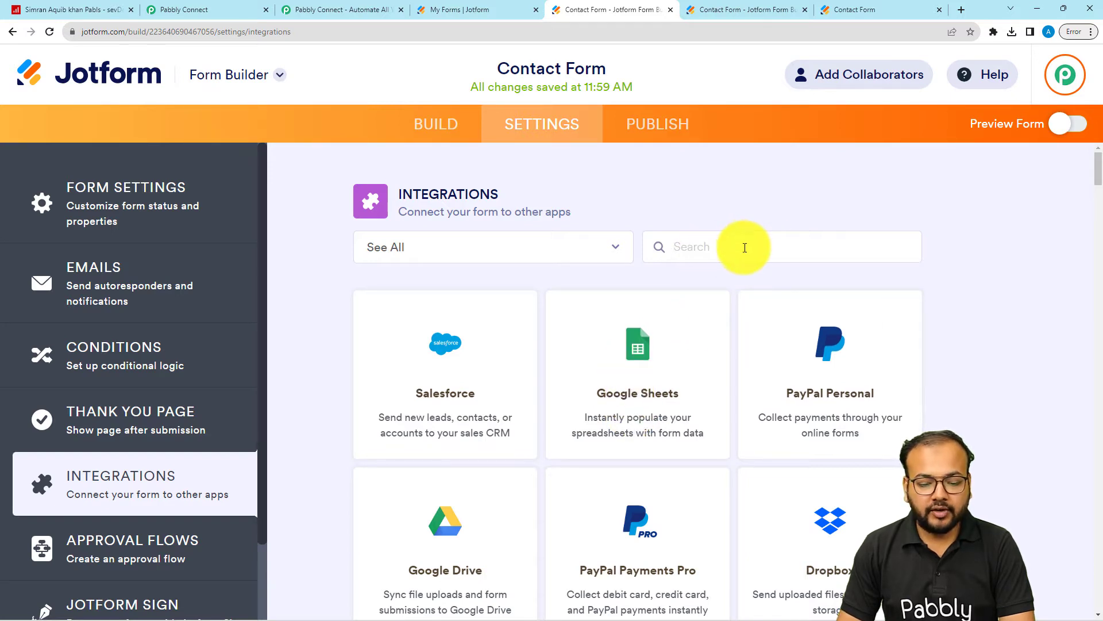
type("web")
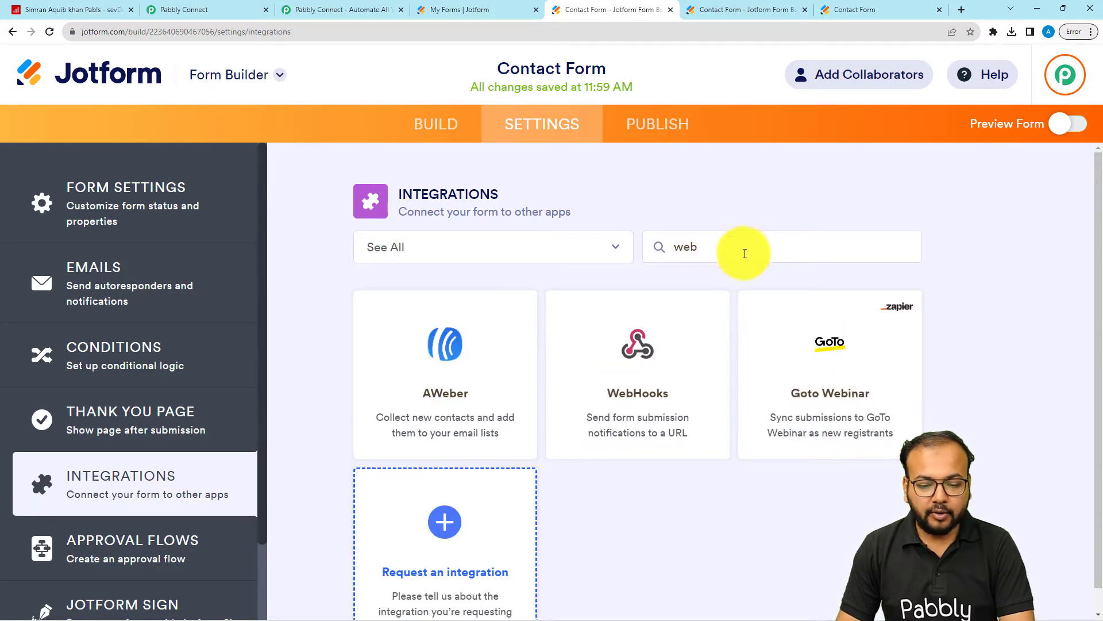
left_click(658, 407)
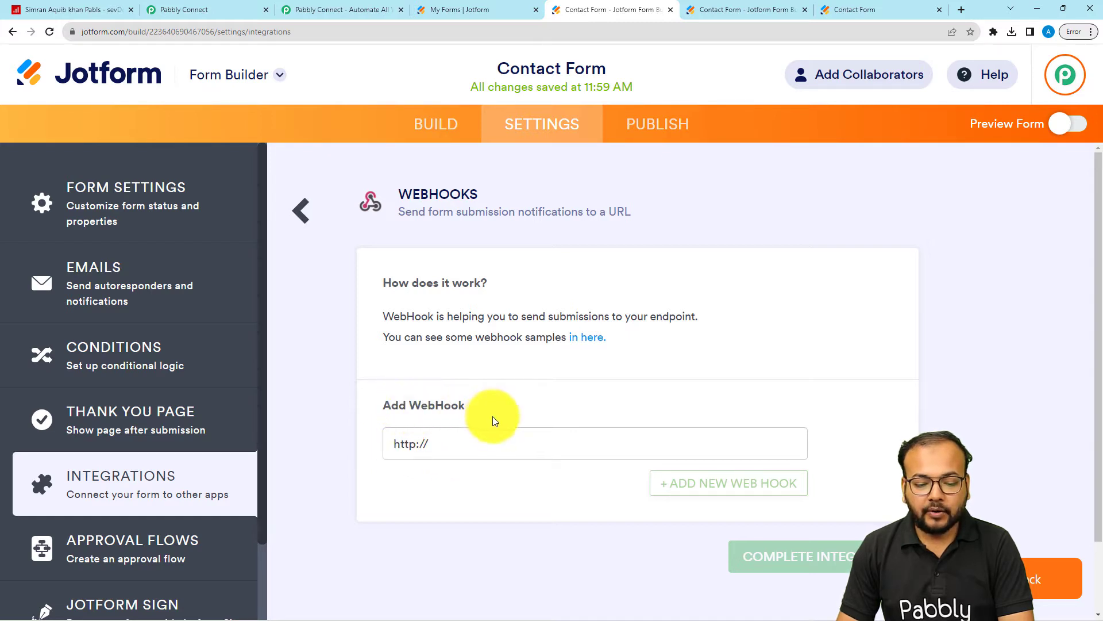
left_click(457, 447)
type("http")
key("BackSpace")
key("BackSpace")
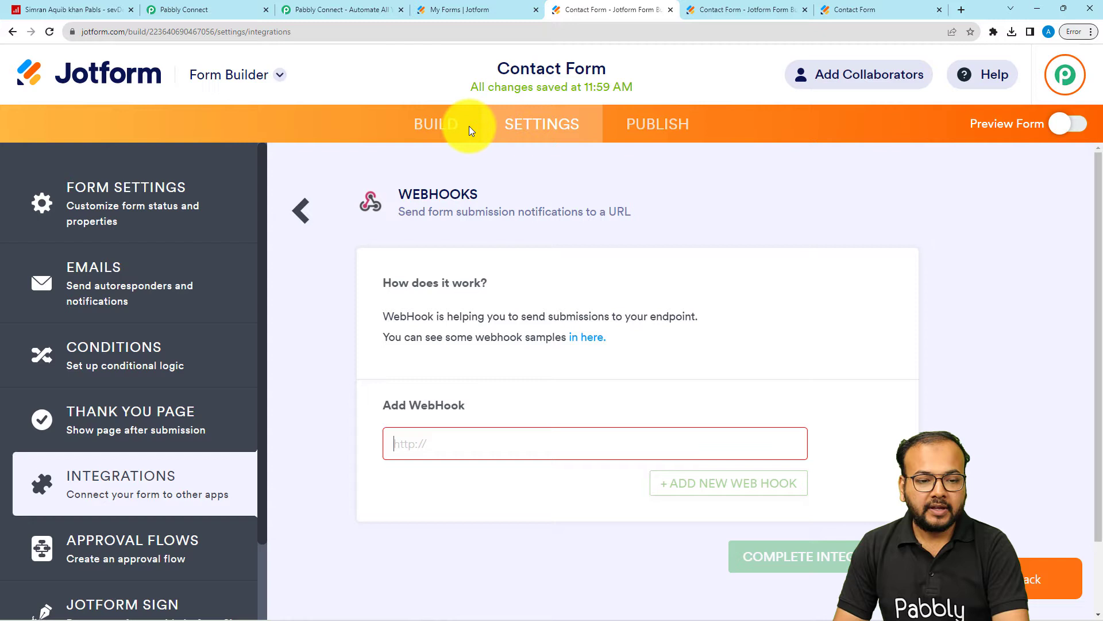
Step: Copy the Jotform trigger's webhook URL from Pabbly Connect, paste it as the Contact Form's webhook and complete the integration
left_click(221, 10)
left_click(872, 292)
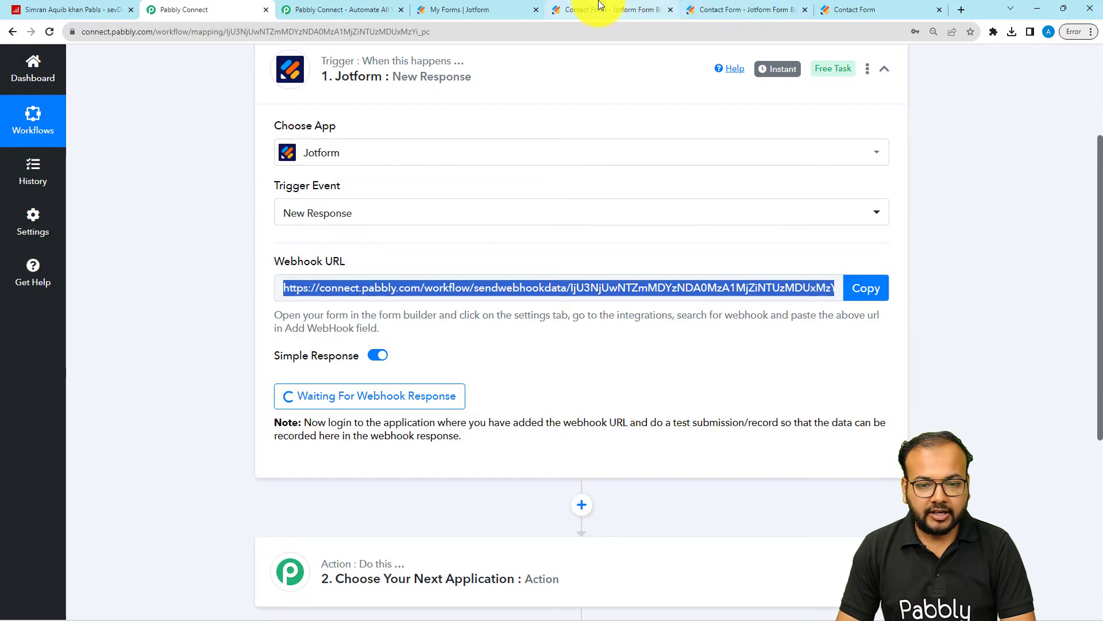
left_click(600, 5)
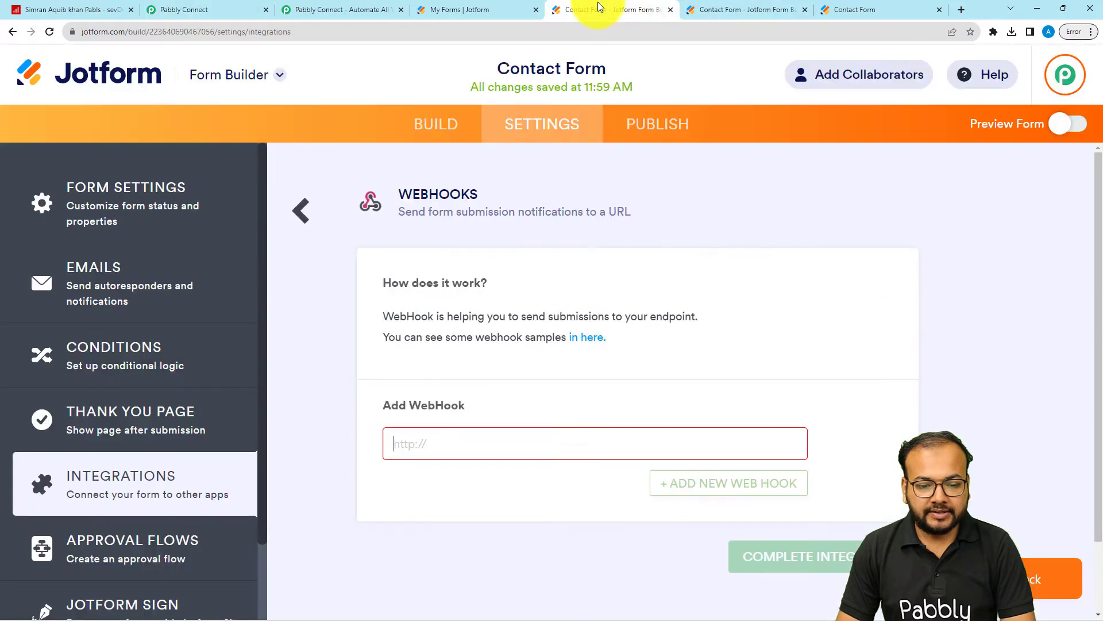
right_click(419, 440)
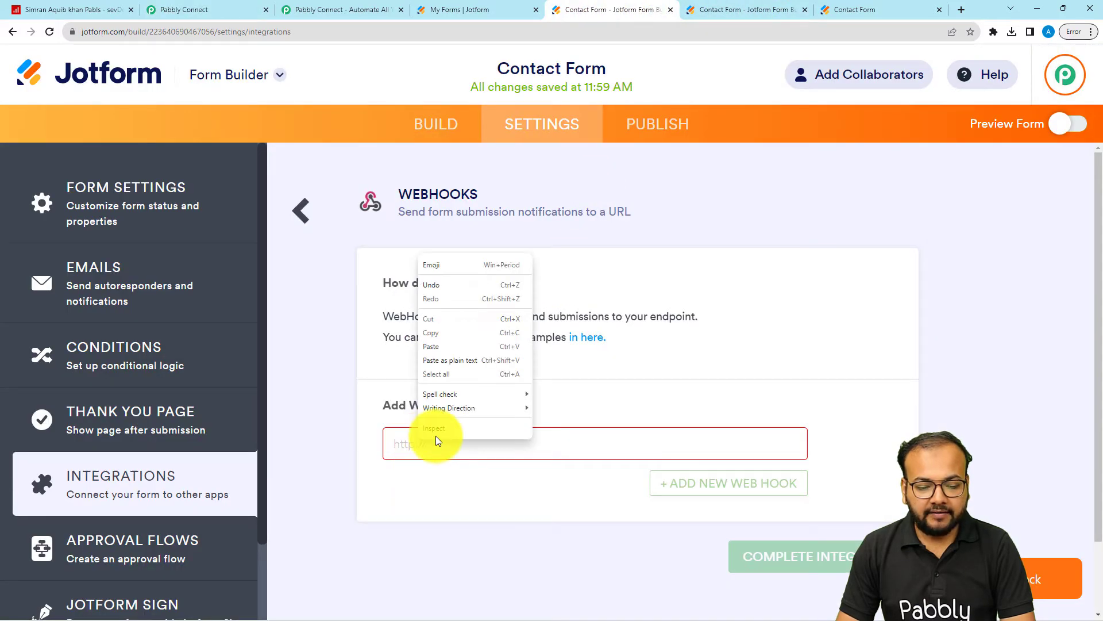
left_click(430, 357)
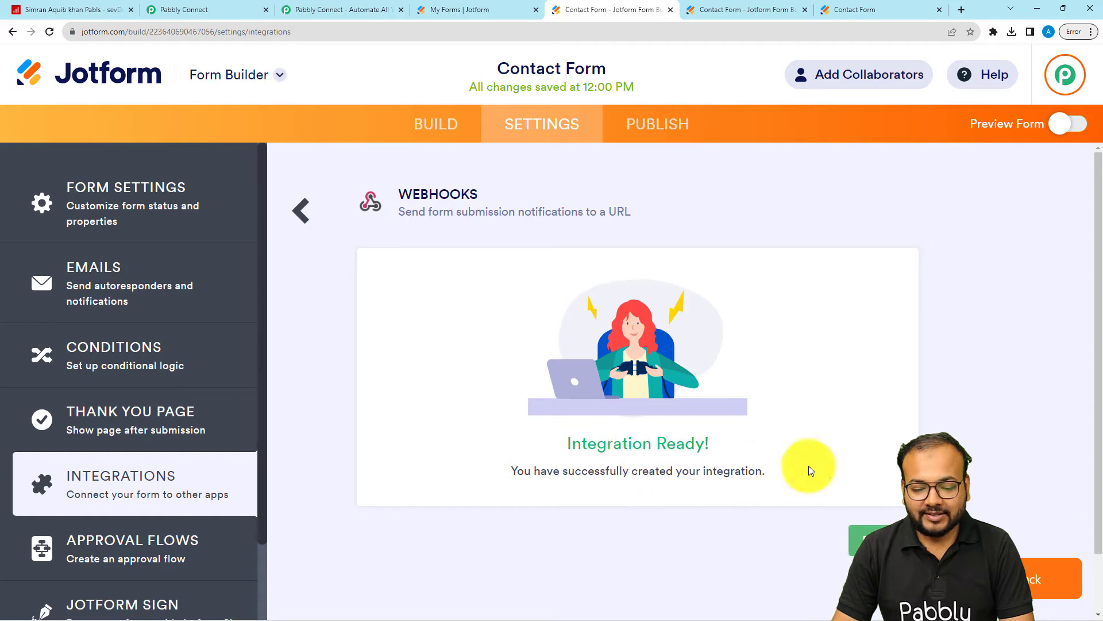
left_click(855, 543)
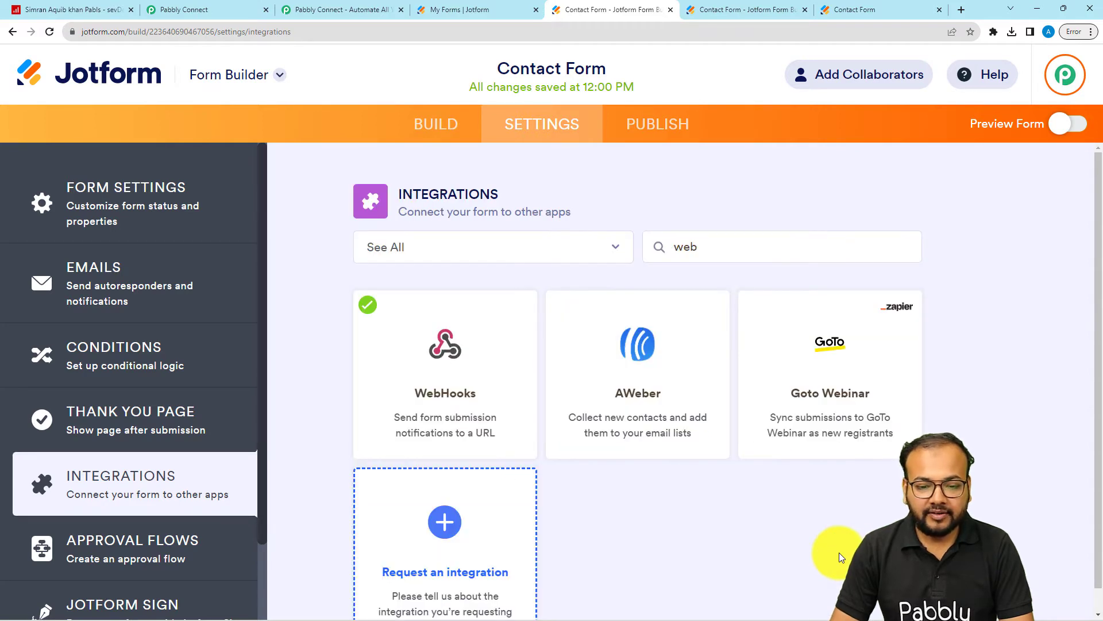
Step: Open the published Contact Form in a new tab and check the test submission note under the Pabbly Connect trigger
left_click(655, 127)
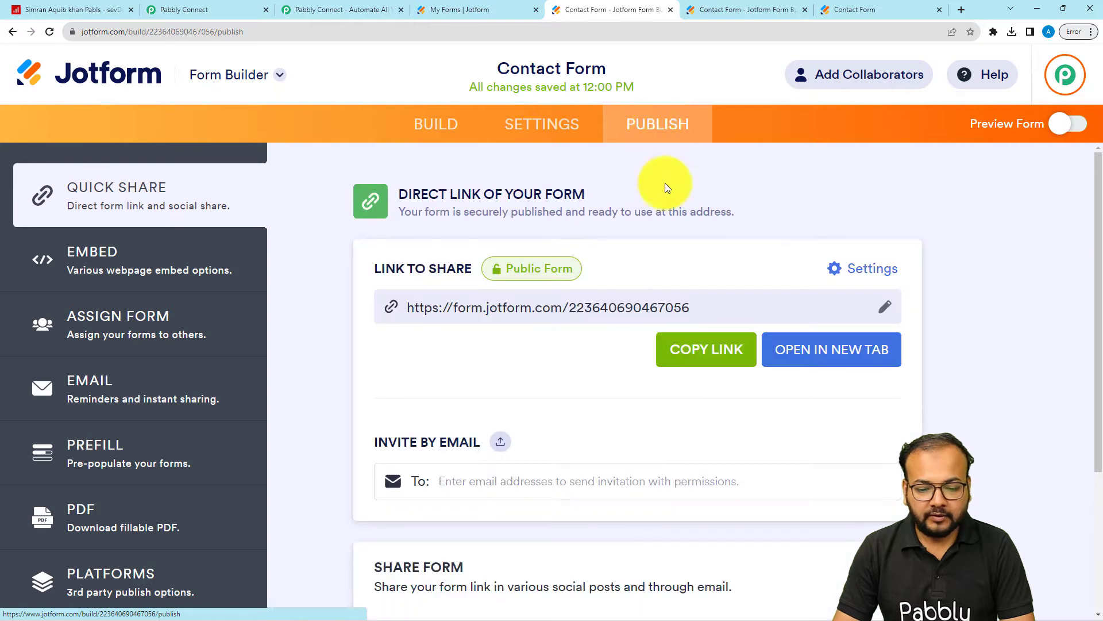
left_click(803, 352)
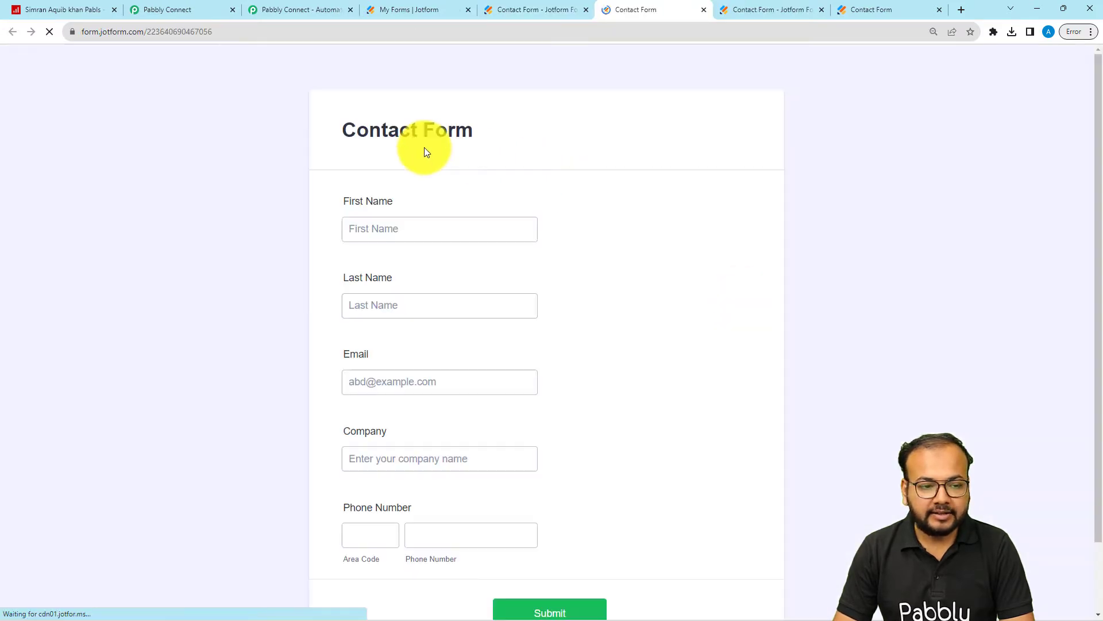
left_click(182, 9)
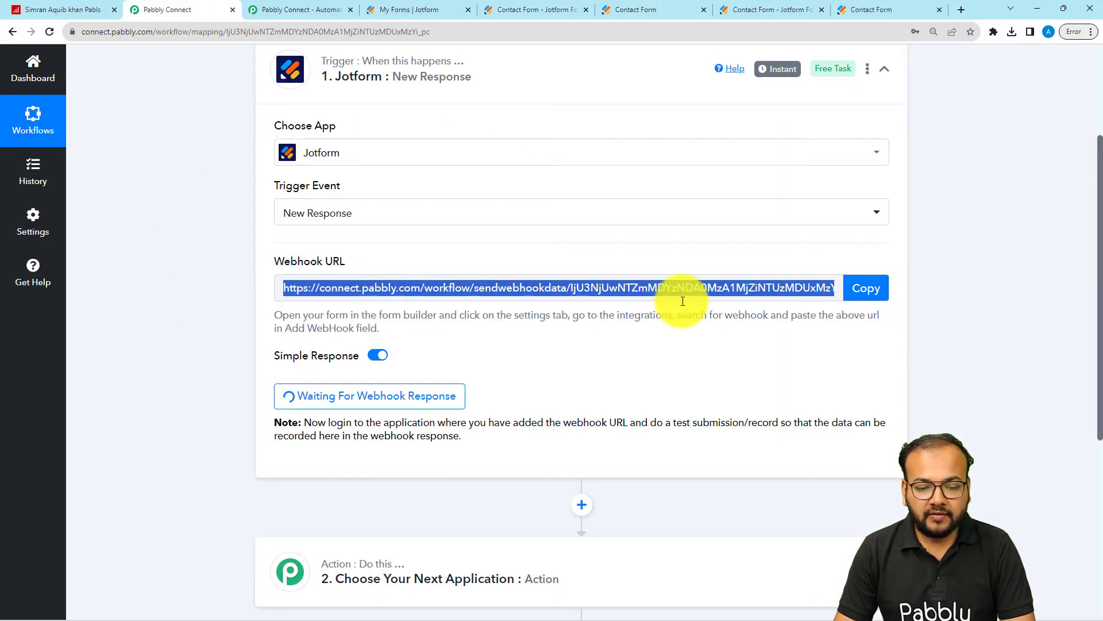
scroll(865, 316, "down", 2)
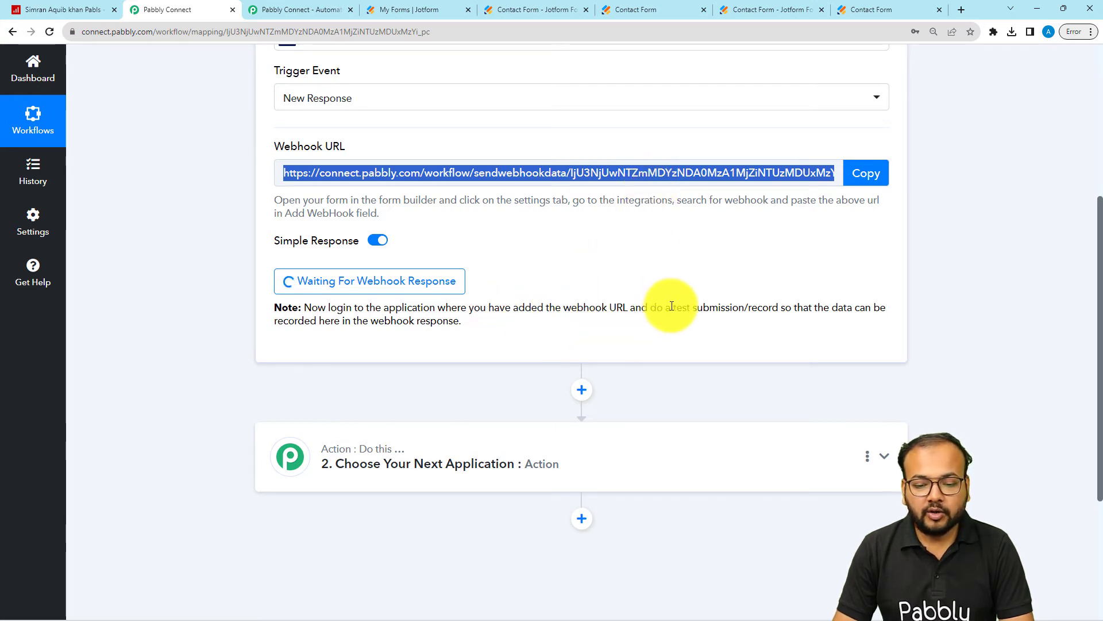
left_click_drag(671, 308, 742, 309)
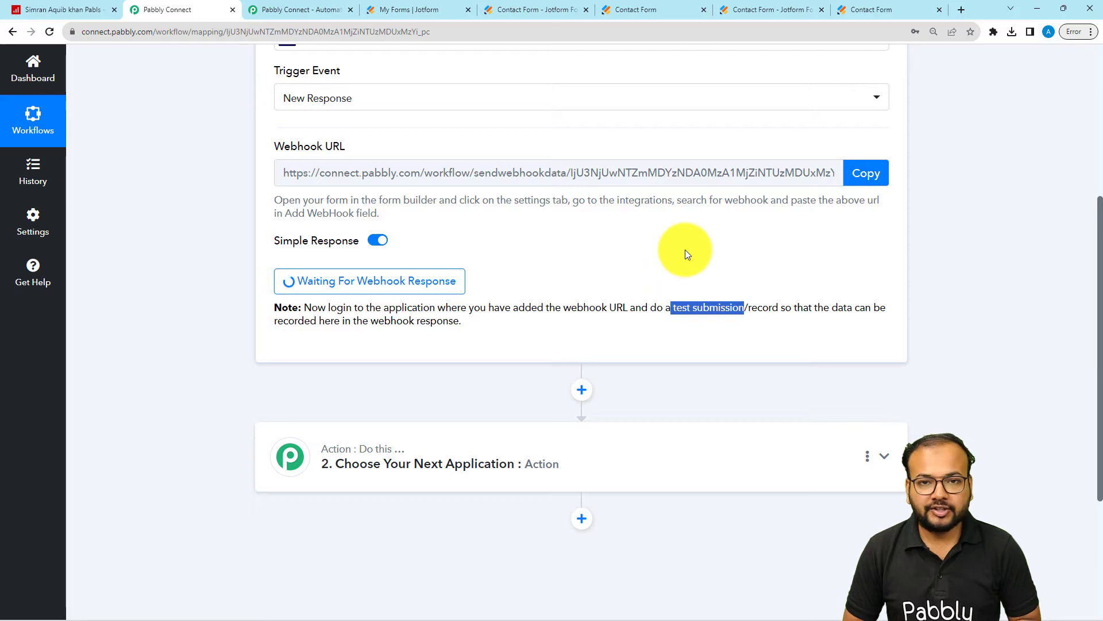
Step: Switch to the published Jotform Contact Form and enter first name Sample, last name Name and the contact's e-mail
left_click(655, 7)
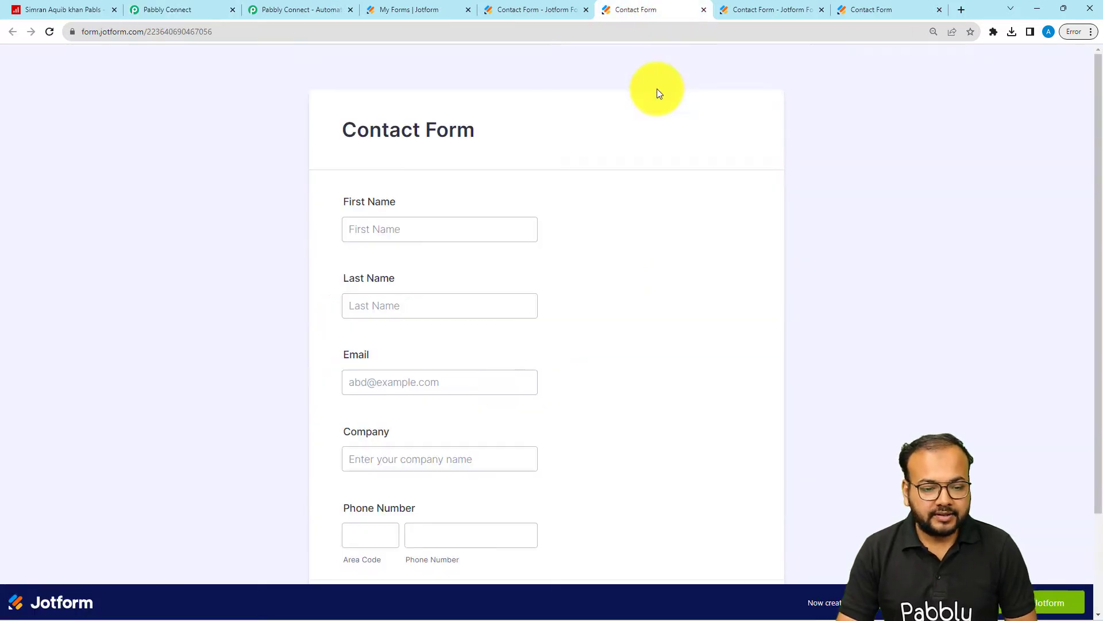
left_click(426, 219)
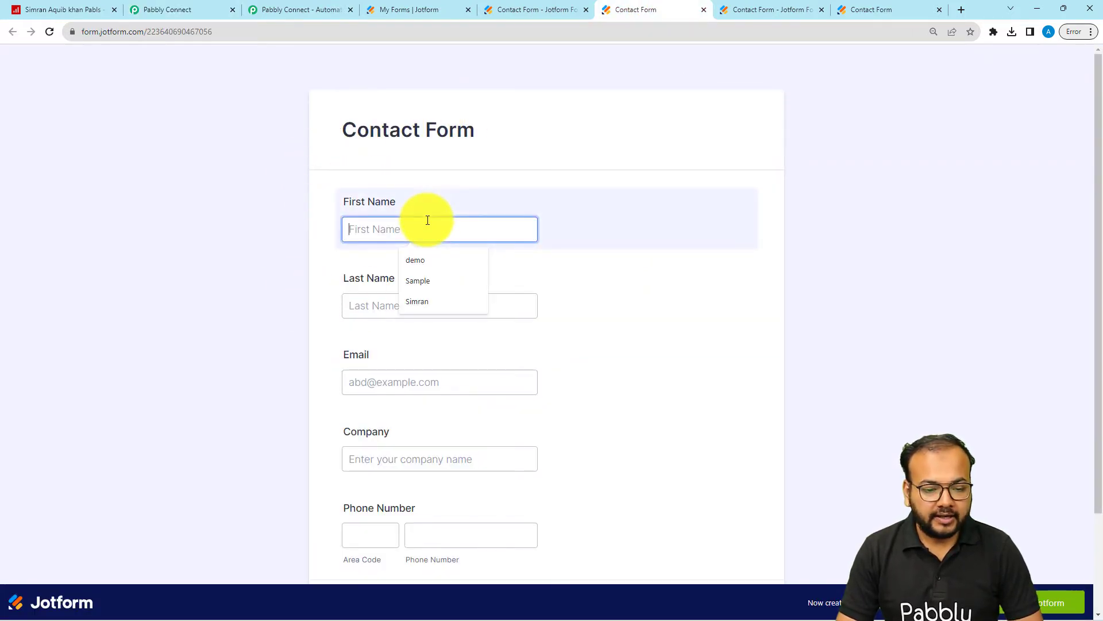
left_click(425, 277)
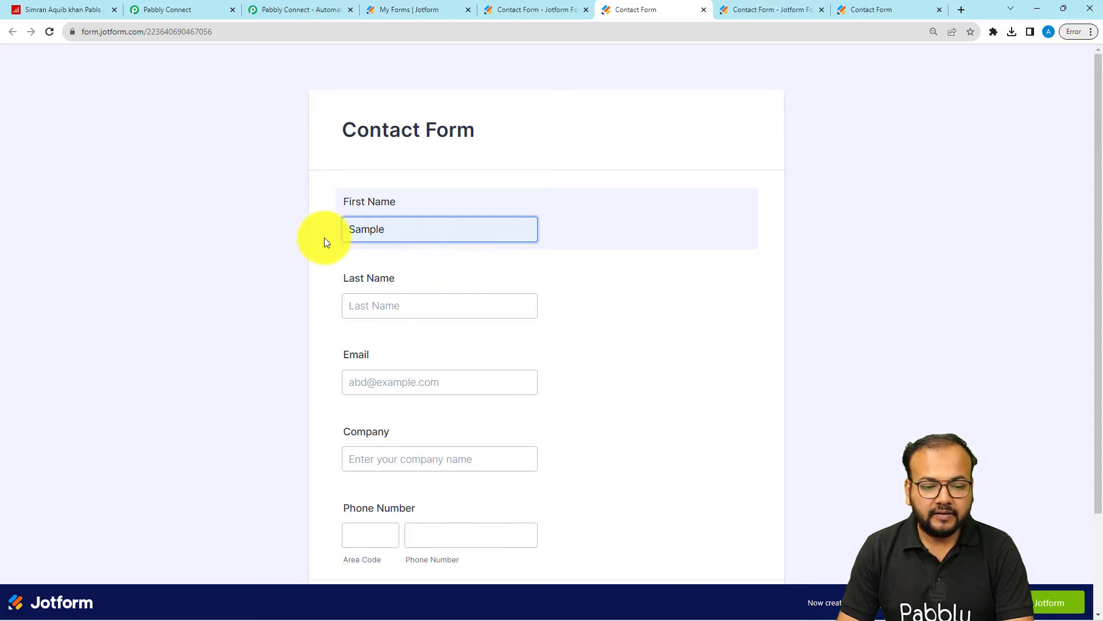
left_click(441, 305)
left_click(429, 357)
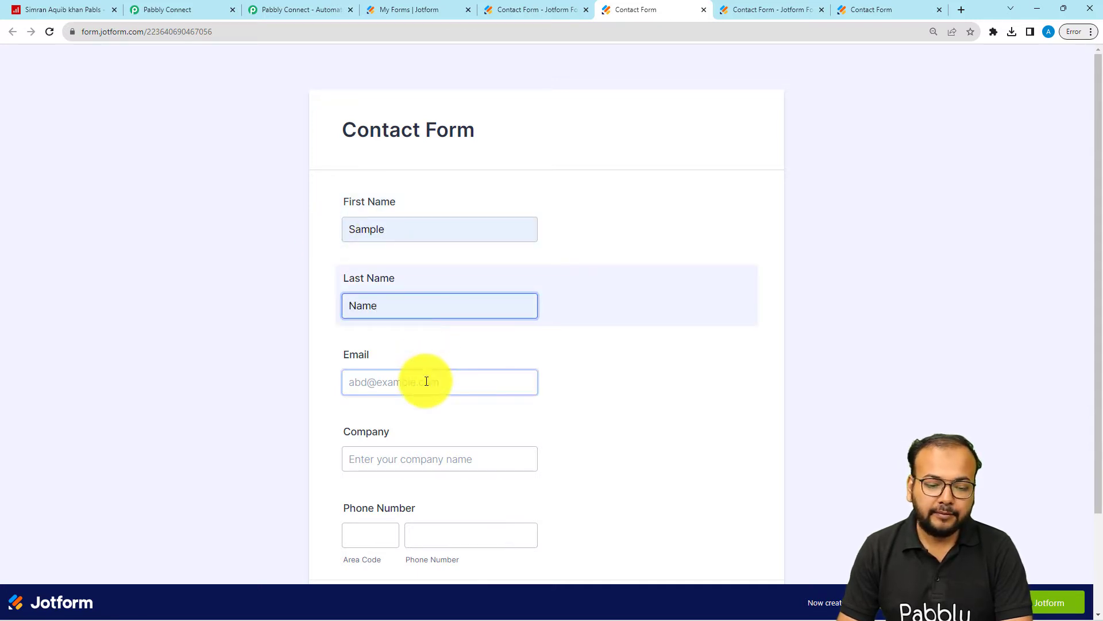
left_click(426, 381)
left_click(423, 452)
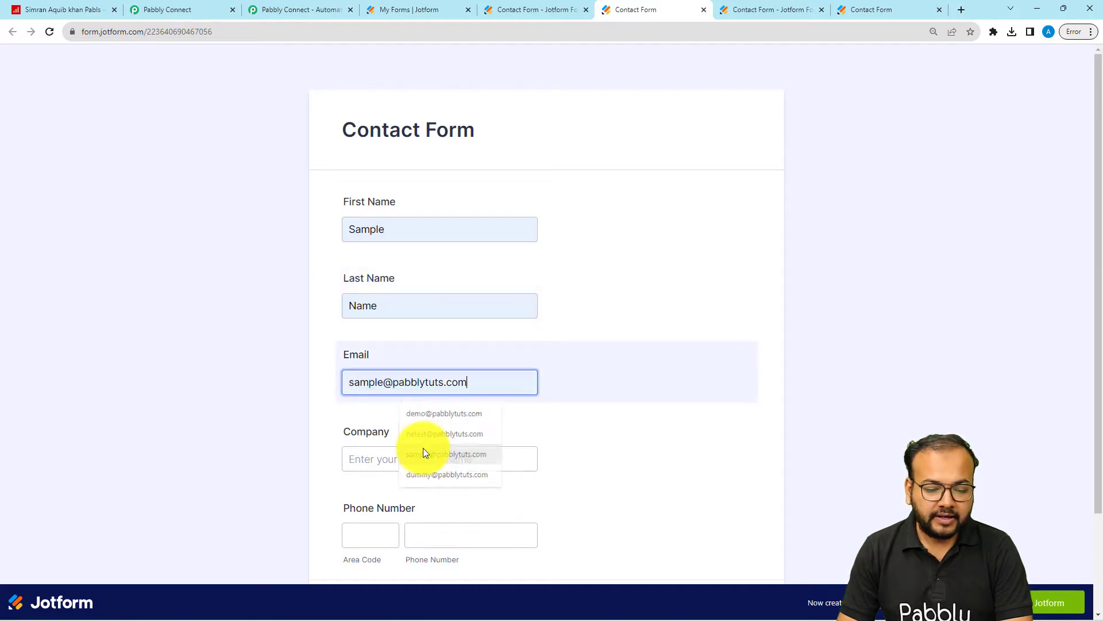
Step: Enter MB as the company, fill in the contact's phone number with area code and submit the Contact Form
left_click(418, 457)
left_click(406, 483)
scroll(373, 472, "down", 2)
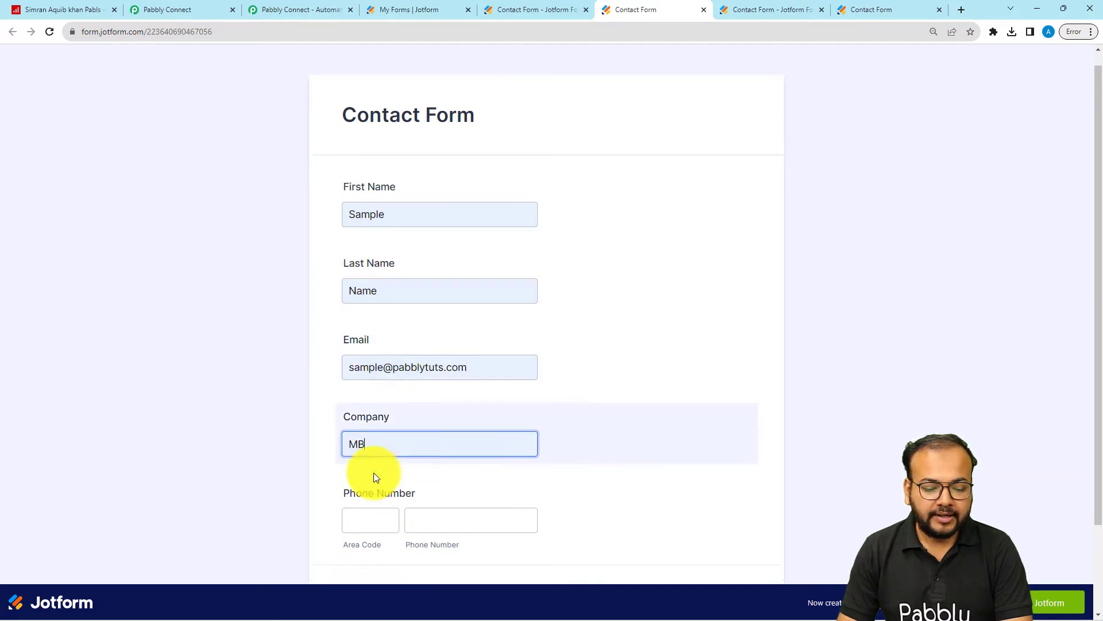
left_click(375, 419)
left_click(446, 430)
type("000000000")
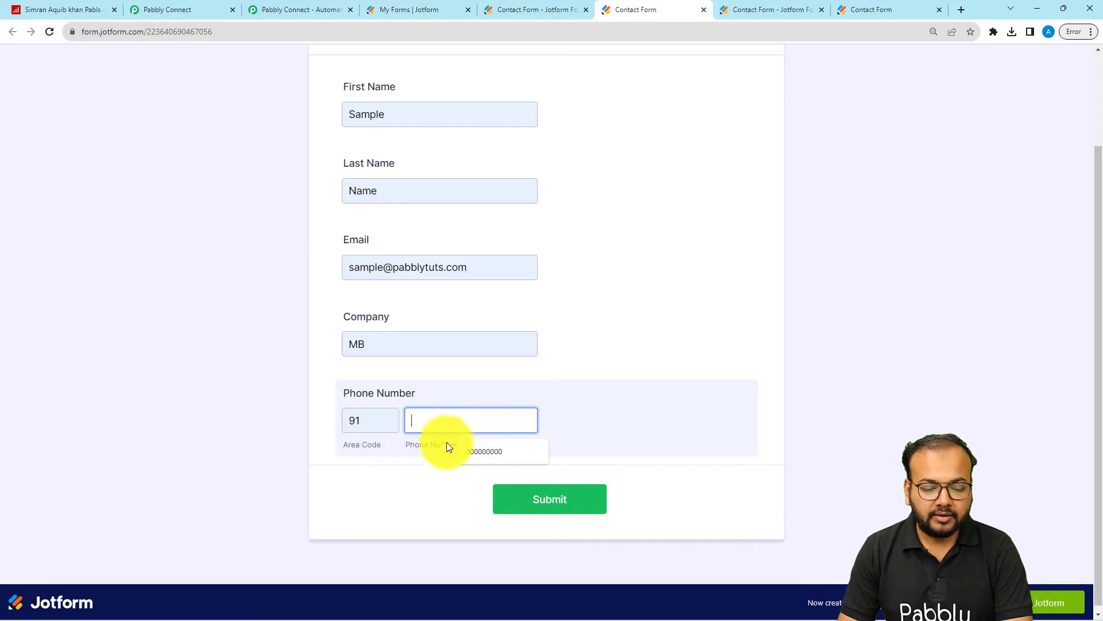
left_click(404, 469)
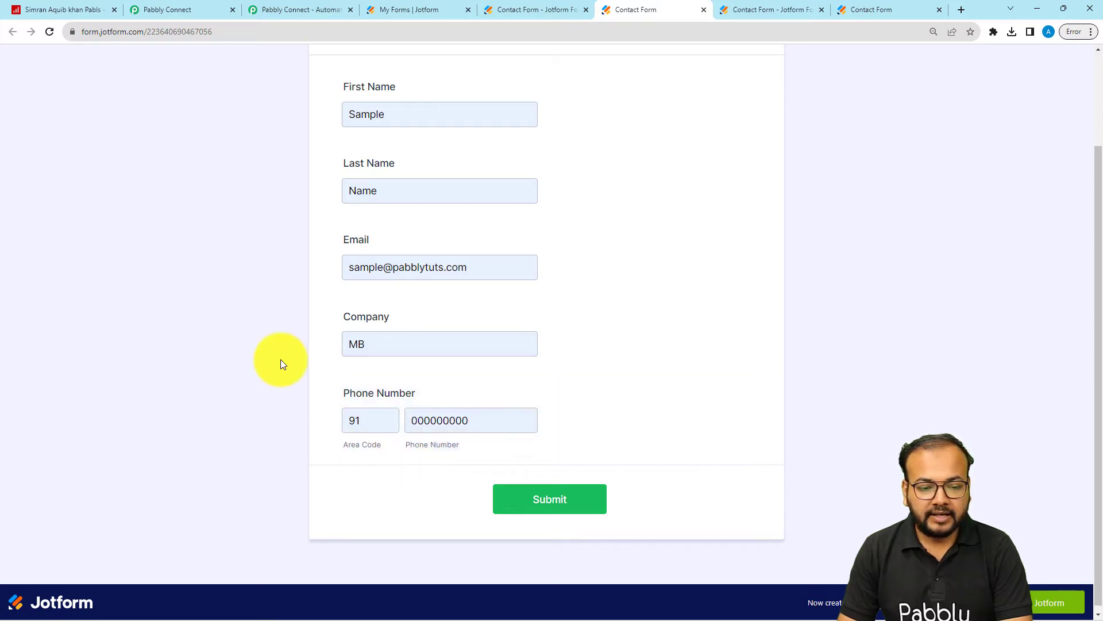
scroll(280, 359, "up", 2)
scroll(281, 359, "down", 2)
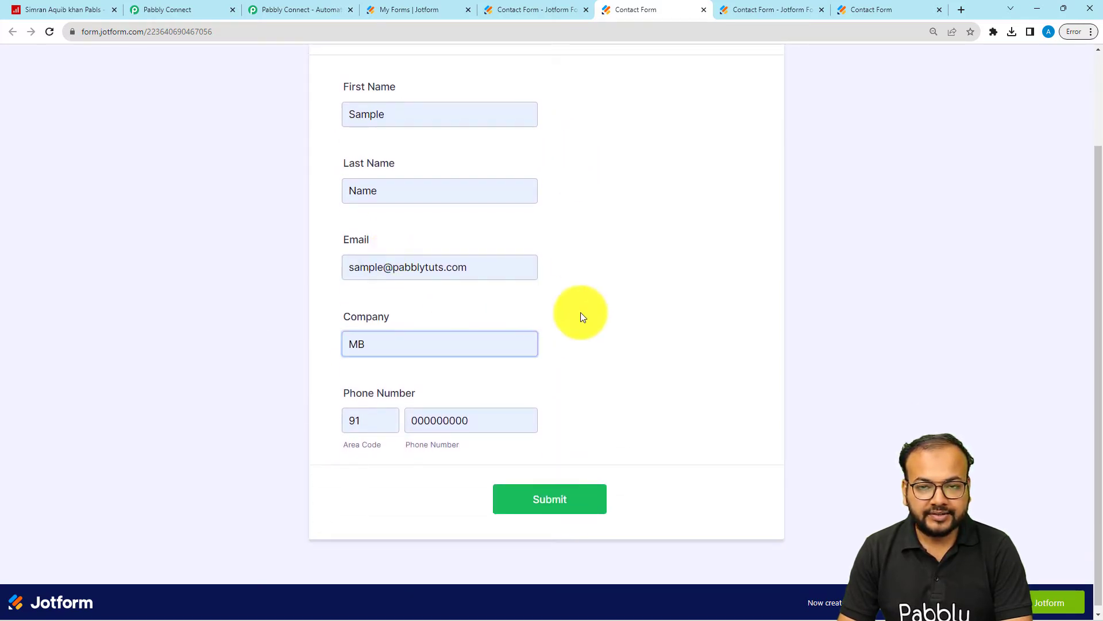
left_click(576, 500)
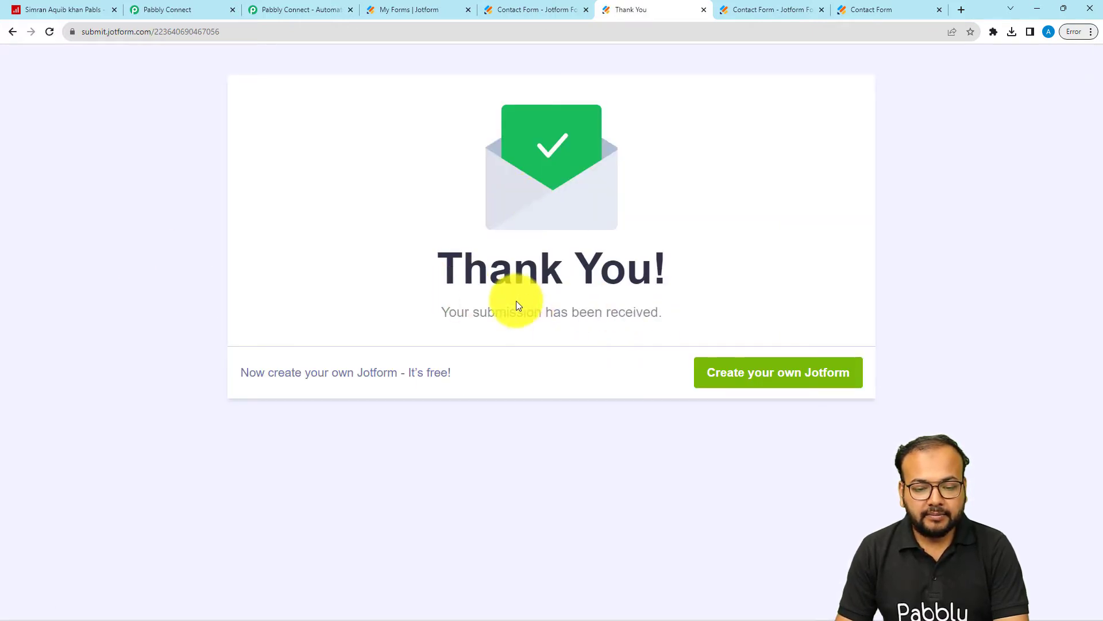
Step: Switch to Pabbly Connect and examine the submitted contact fields in the Jotform trigger's webhook response
left_click(206, 2)
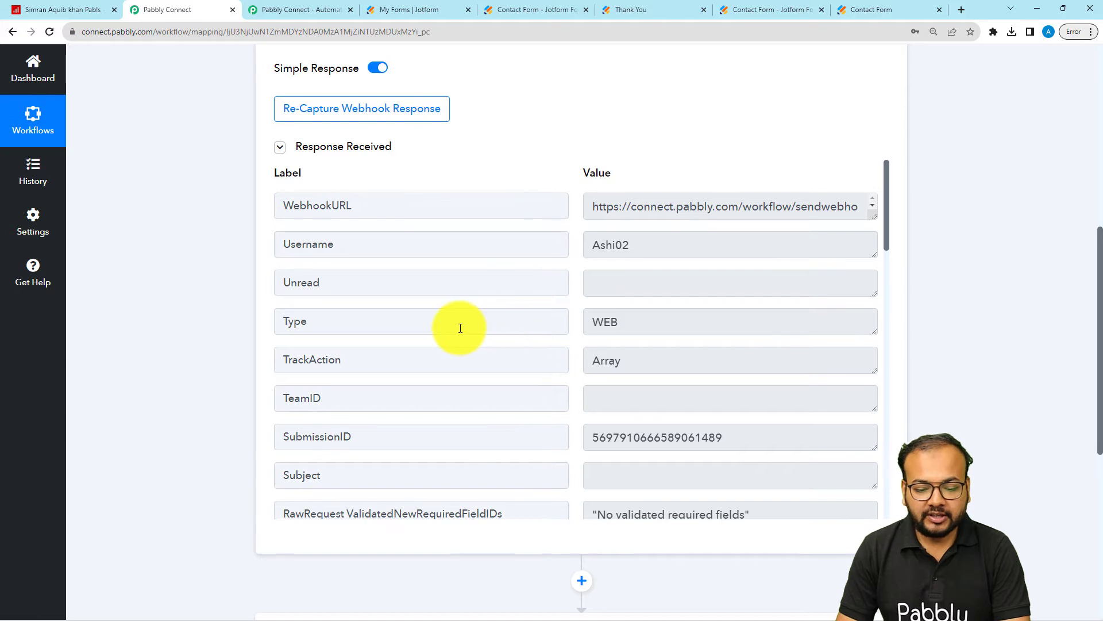
scroll(455, 322, "down", 4)
scroll(460, 328, "down", 3)
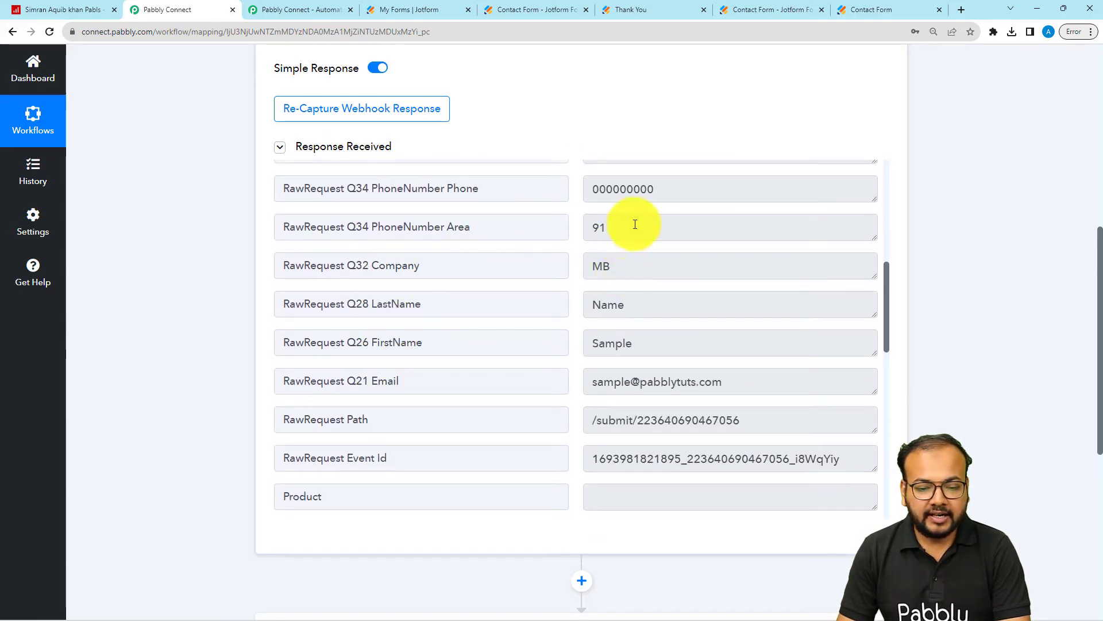
scroll(580, 253, "up", 1)
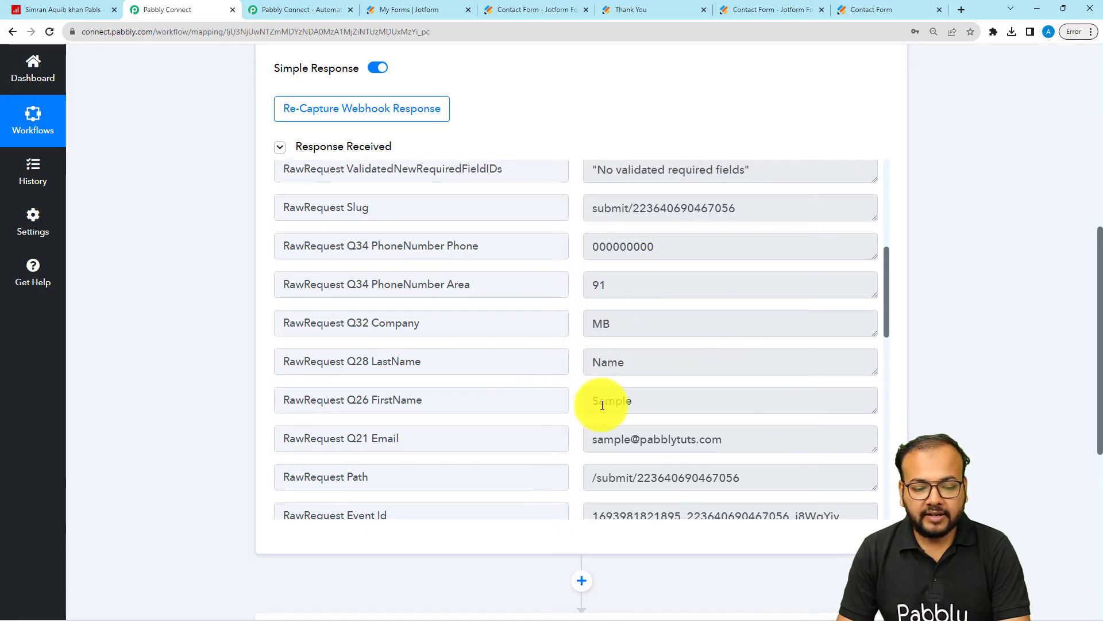
scroll(498, 420, "down", 2)
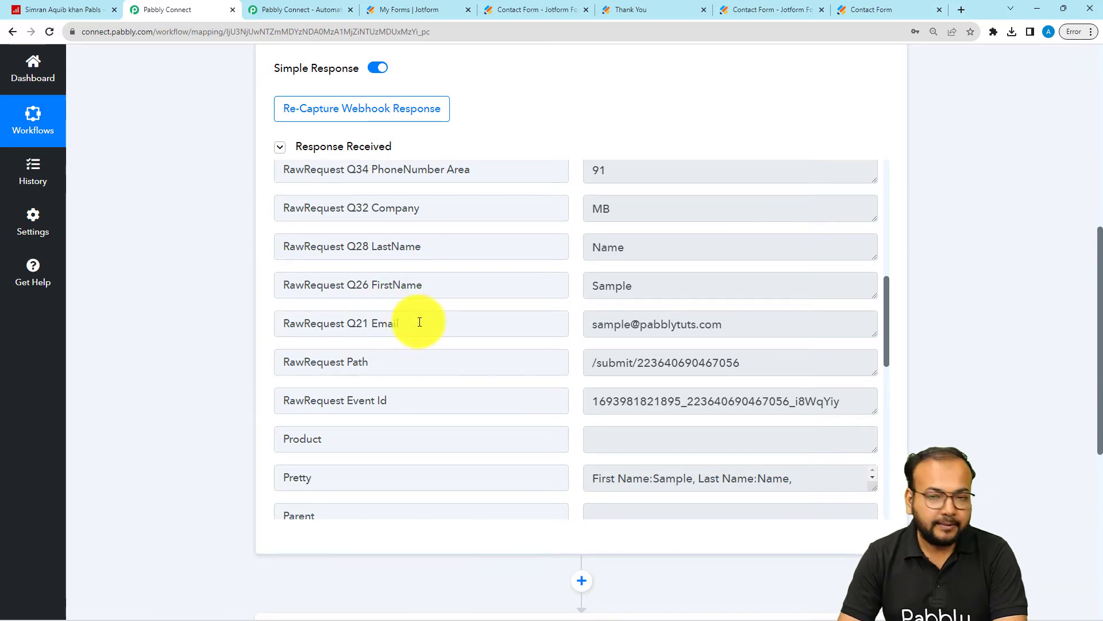
Step: Set the workflow's second step to the SevDesk app with the Add Contact as Person action event
scroll(218, 243, "down", 4)
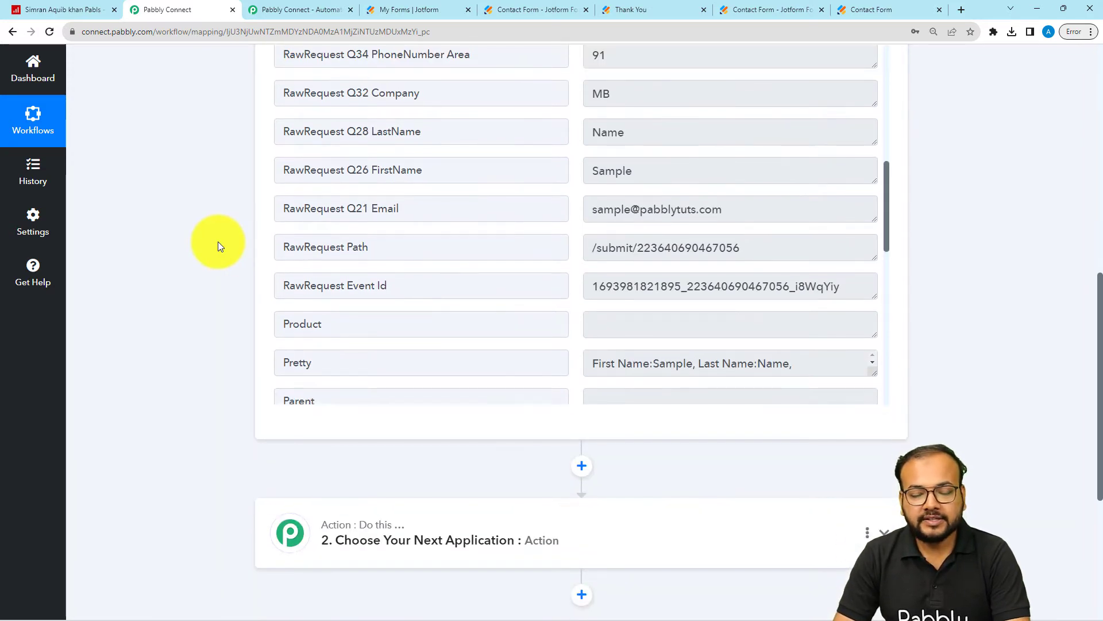
scroll(218, 246, "down", 3)
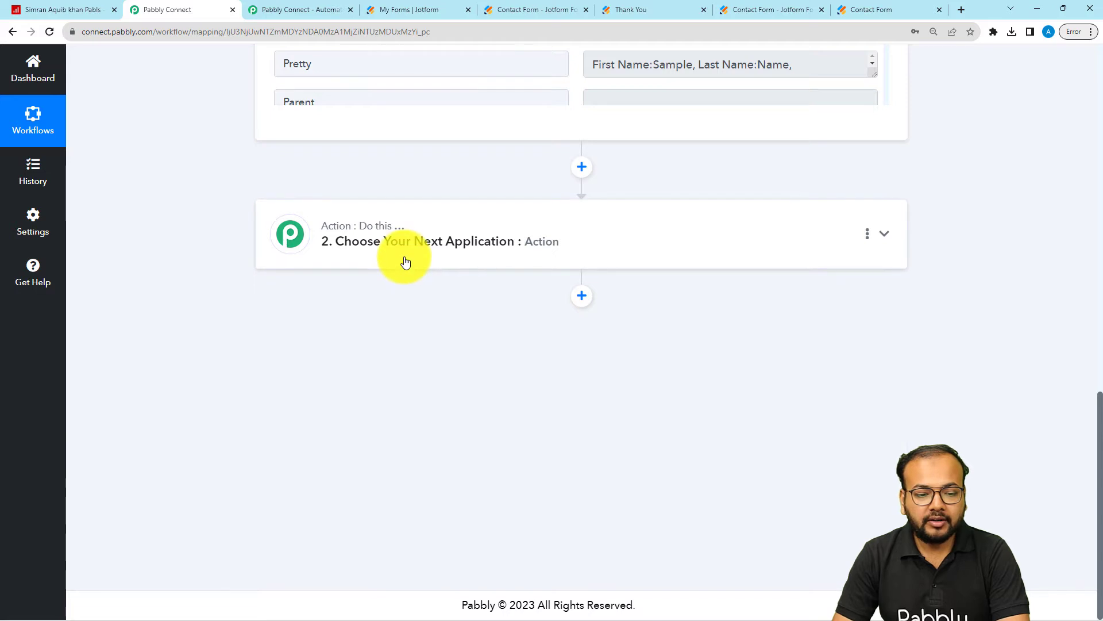
left_click(404, 262)
scroll(402, 262, "down", 1)
left_click(396, 261)
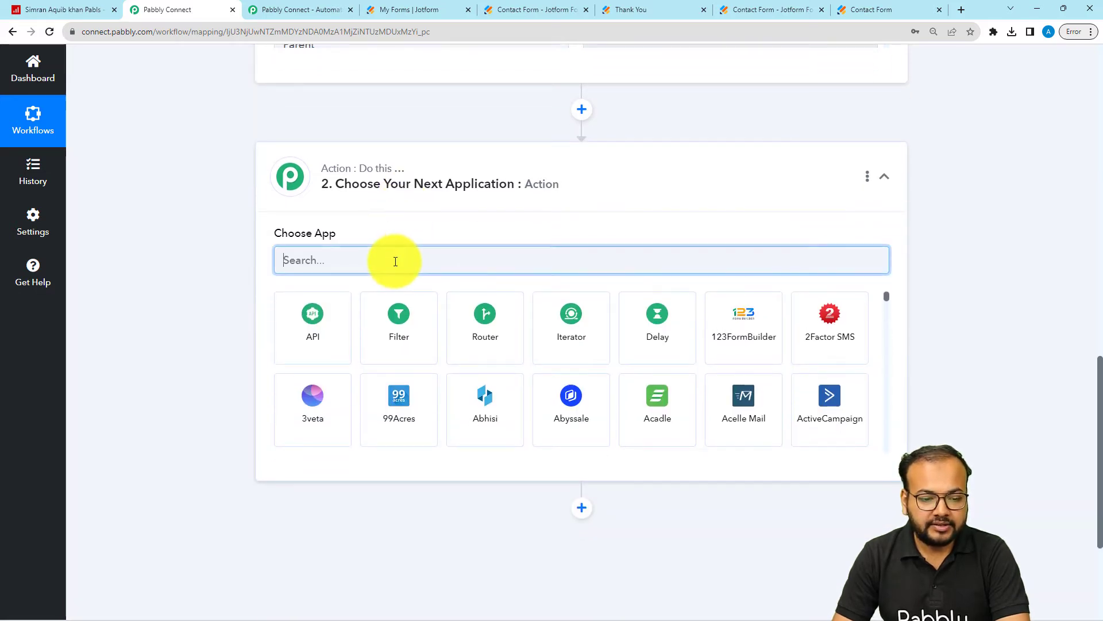
type("sevde")
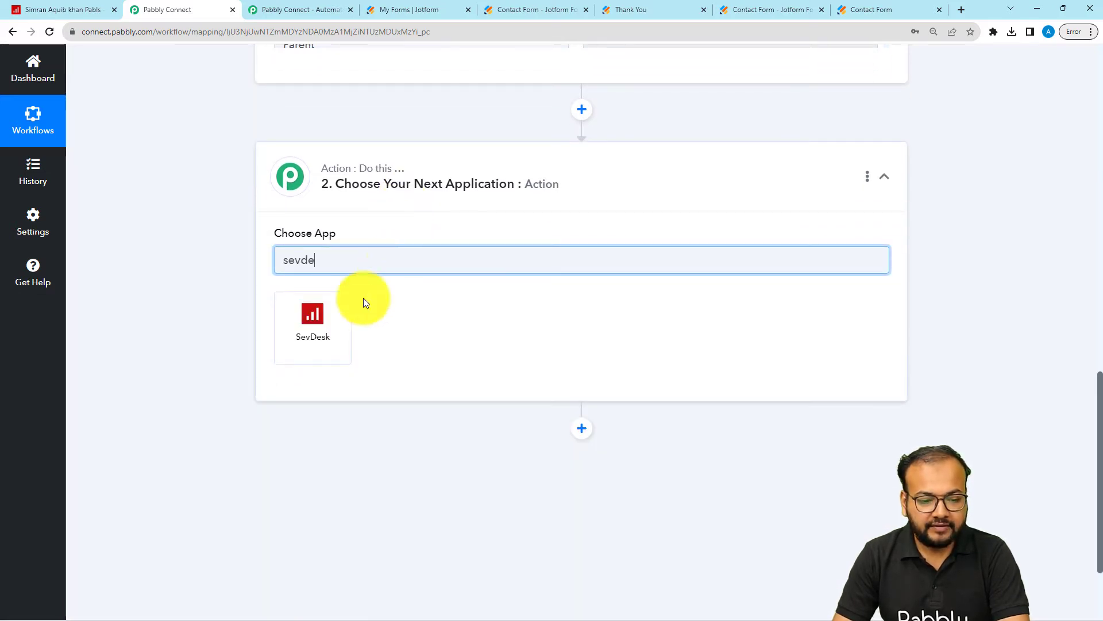
left_click(304, 298)
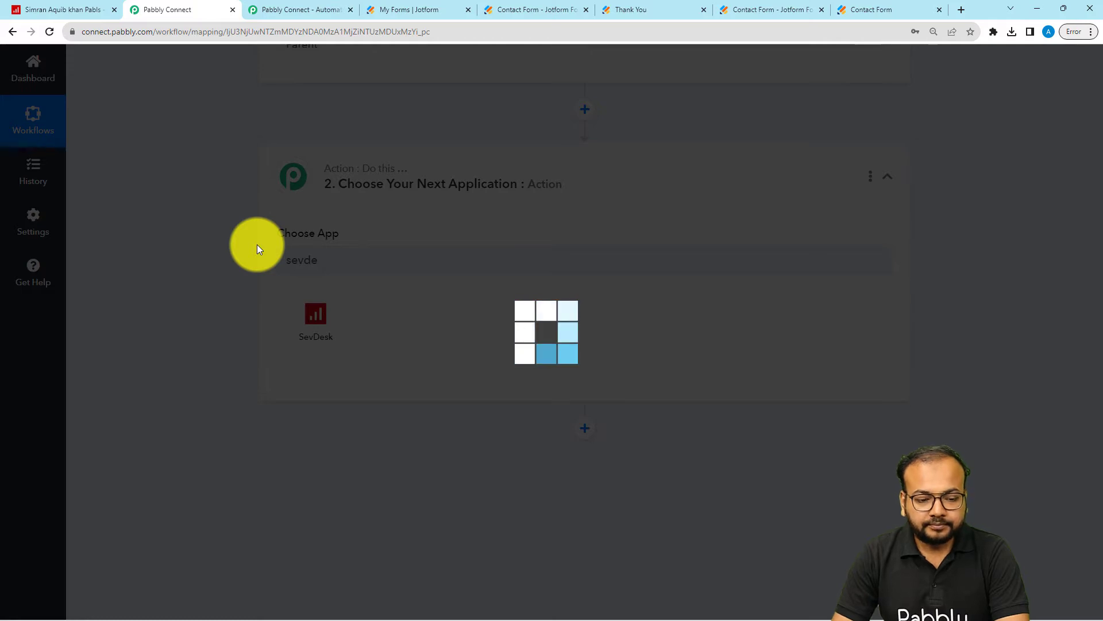
scroll(298, 241, "down", 2)
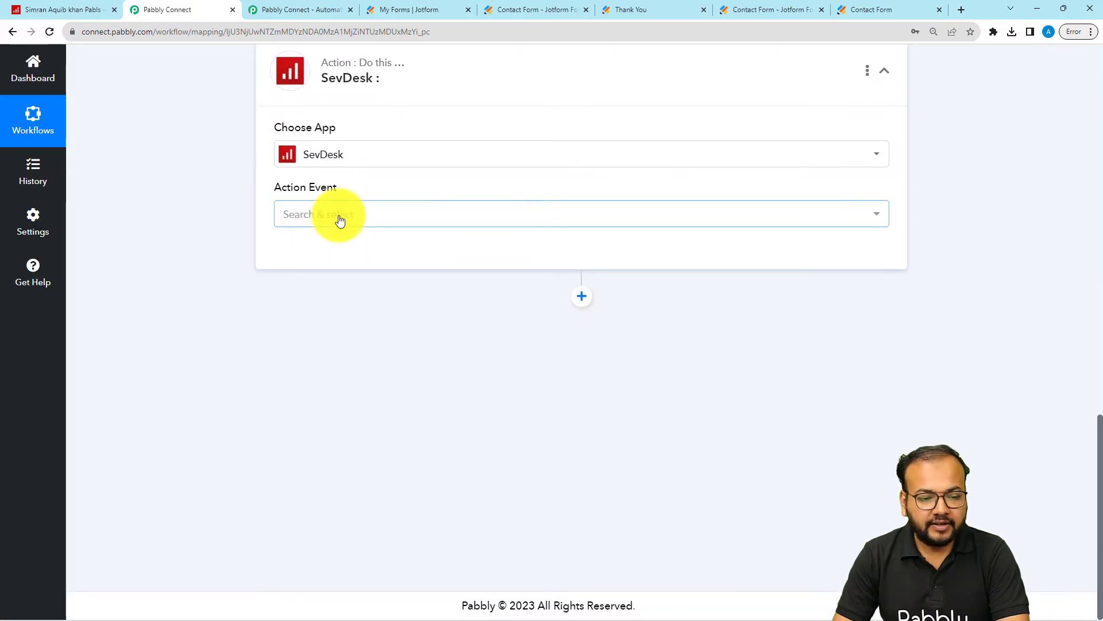
left_click(340, 217)
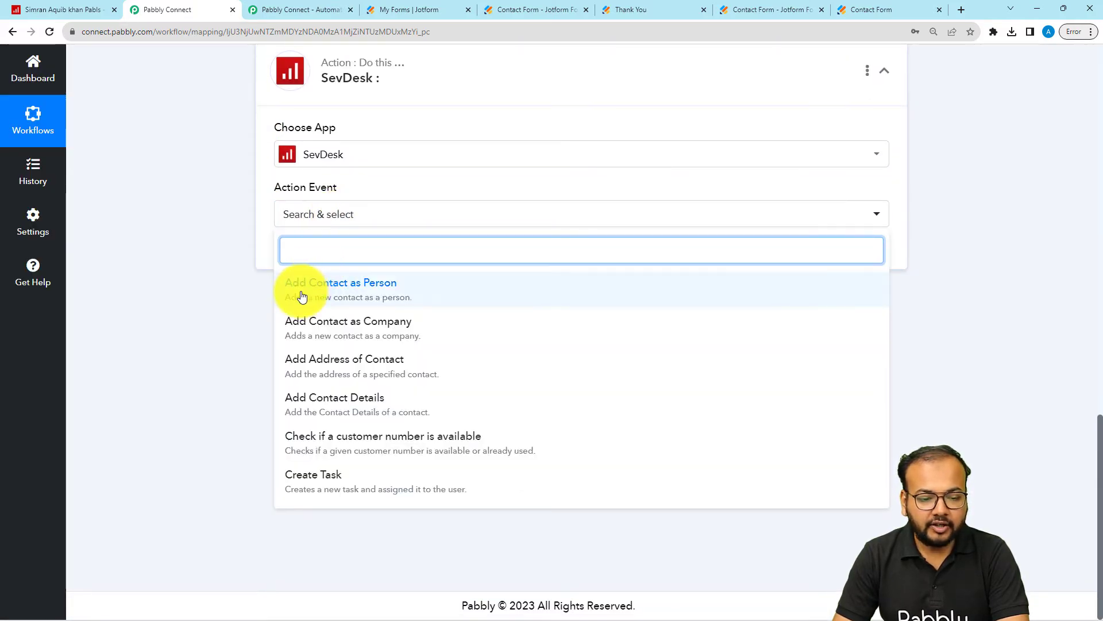
left_click(347, 295)
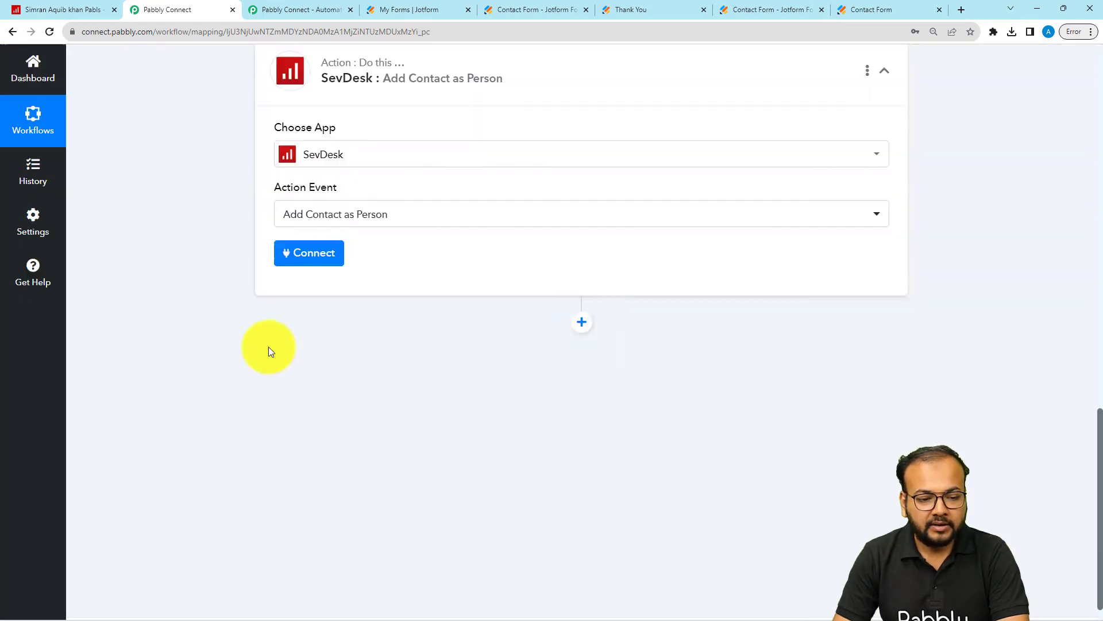
Step: Start a new SevDesk connection, then switch to sevDesk and open the administrator's user settings containing the API token
left_click(313, 254)
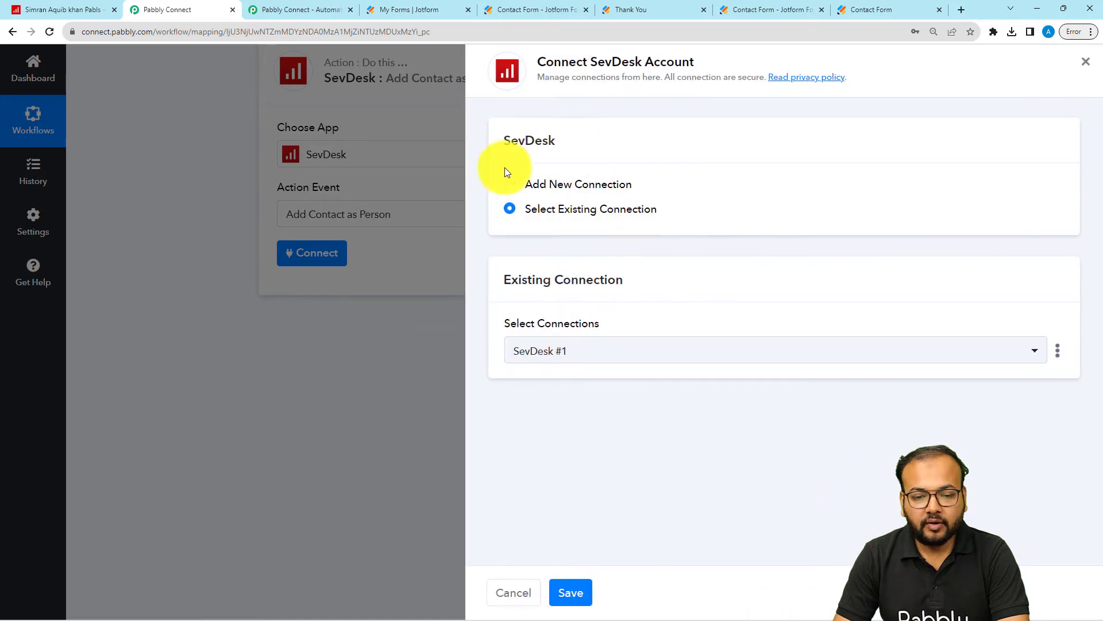
left_click(508, 187)
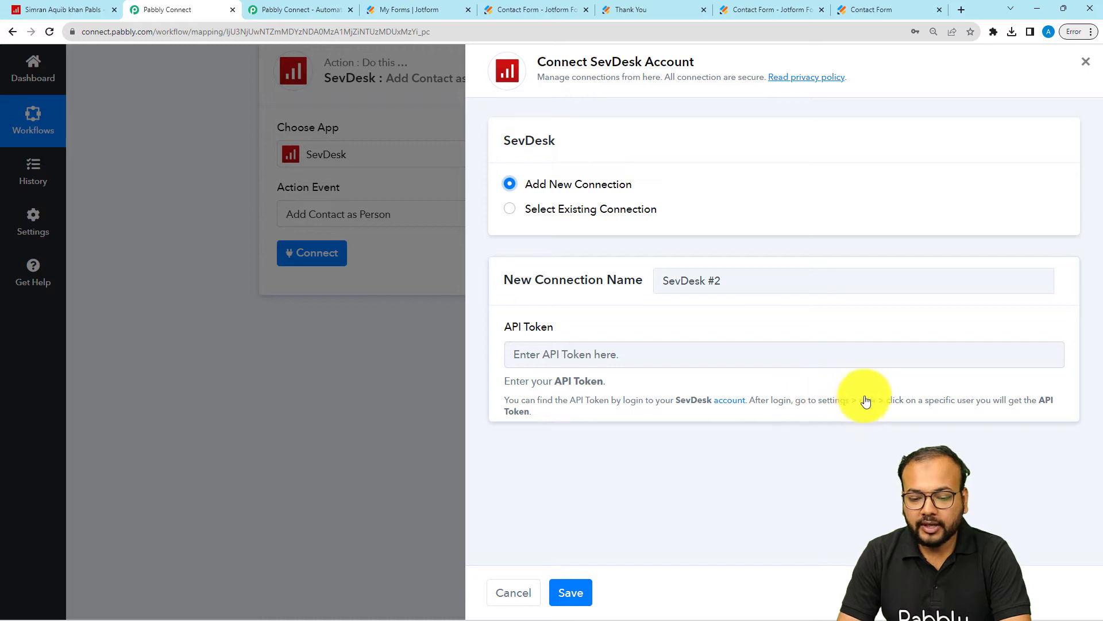
left_click(91, 11)
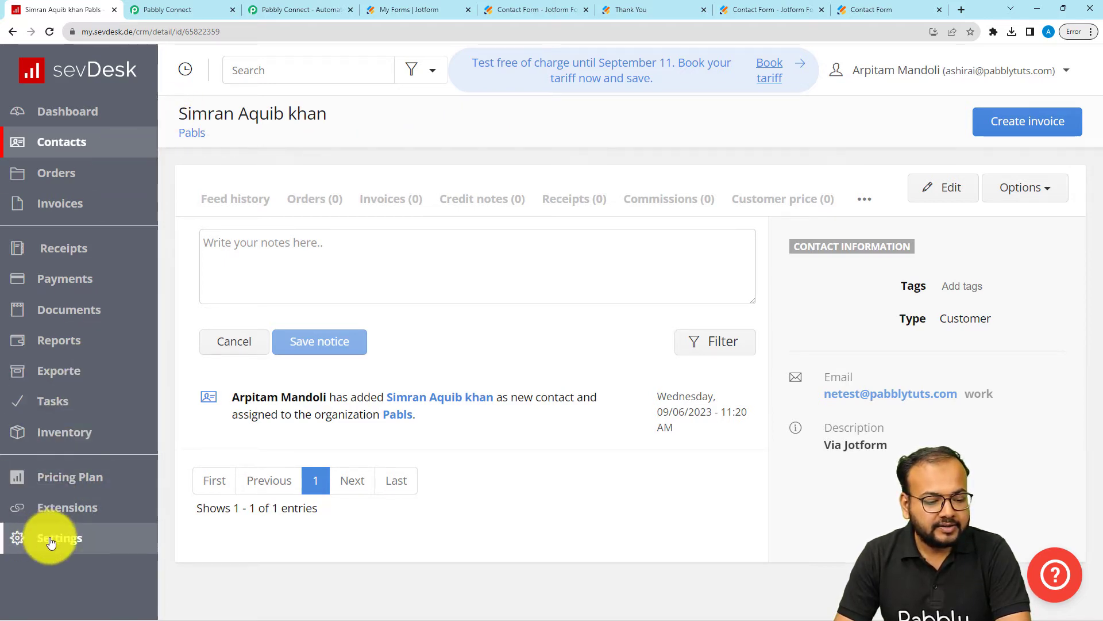
left_click(79, 551)
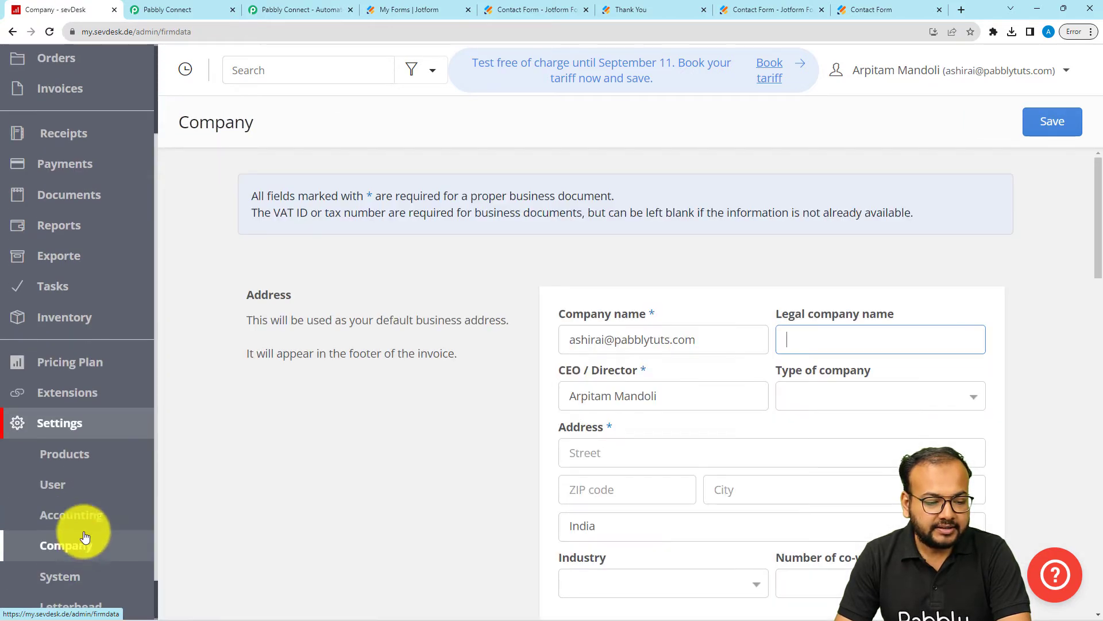
left_click(76, 493)
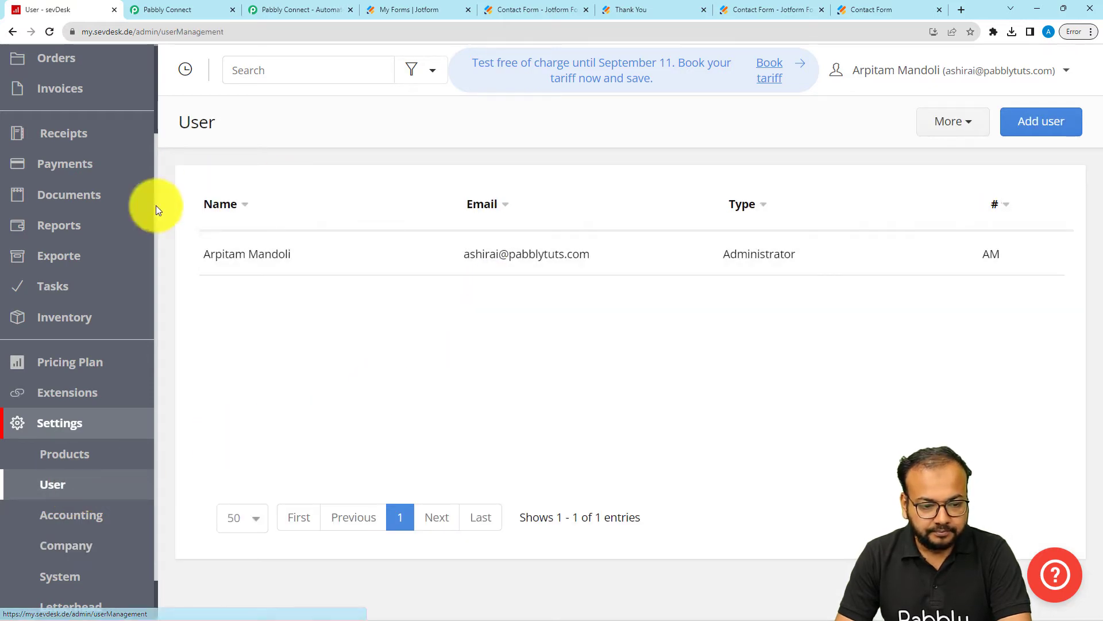
left_click(248, 265)
scroll(345, 357, "down", 1)
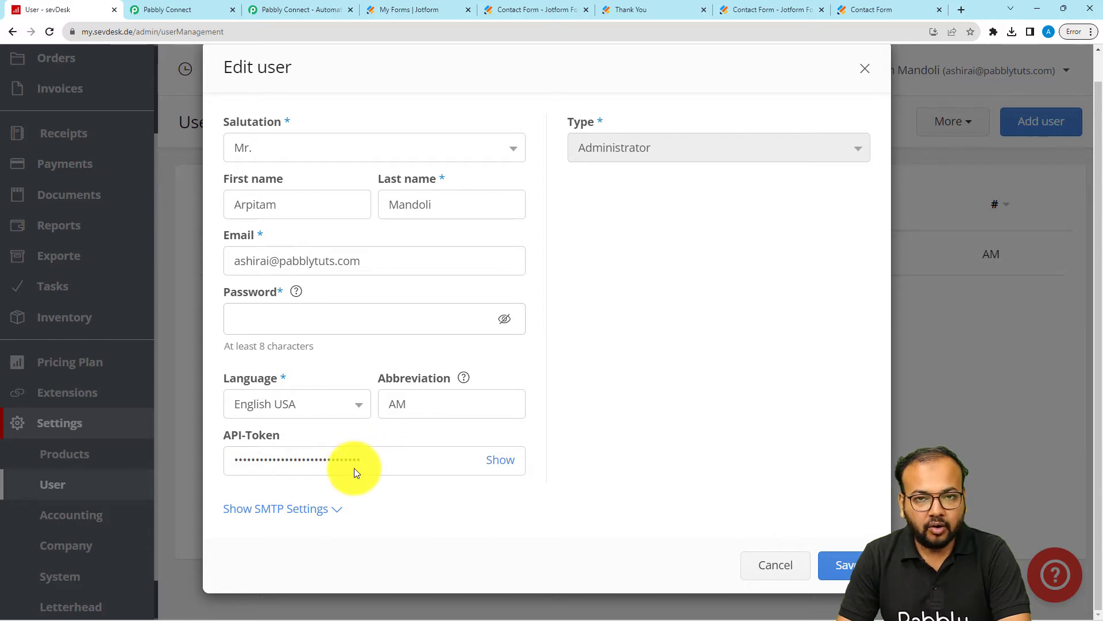
Step: Copy the API token from sevDesk into the new Pabbly Connect connection's API Token field and save the connection
left_click(175, 9)
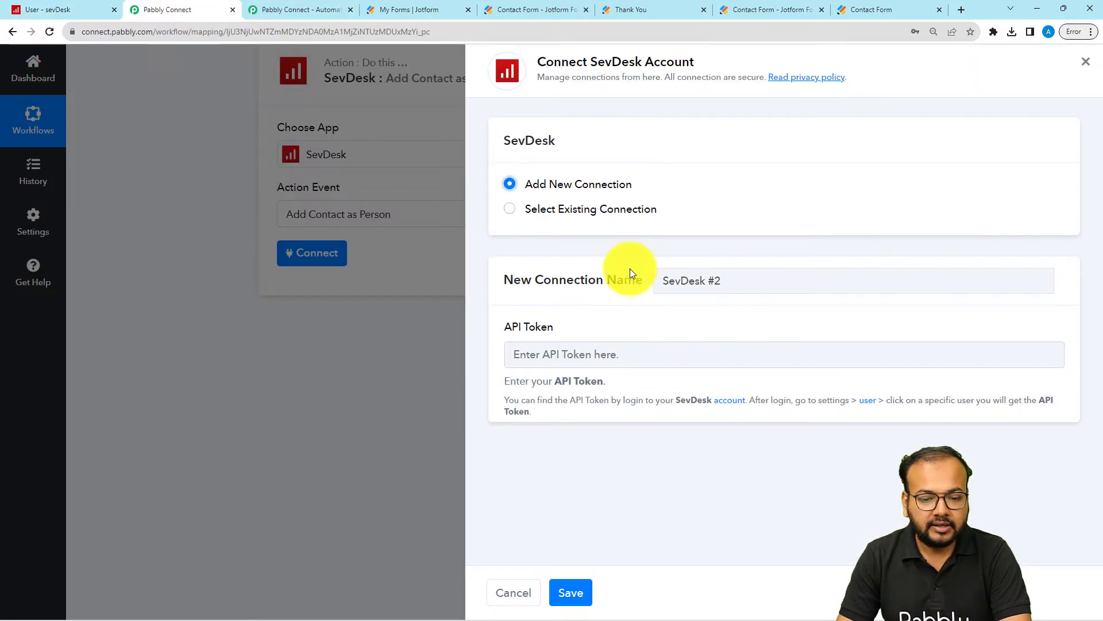
left_click(81, 10)
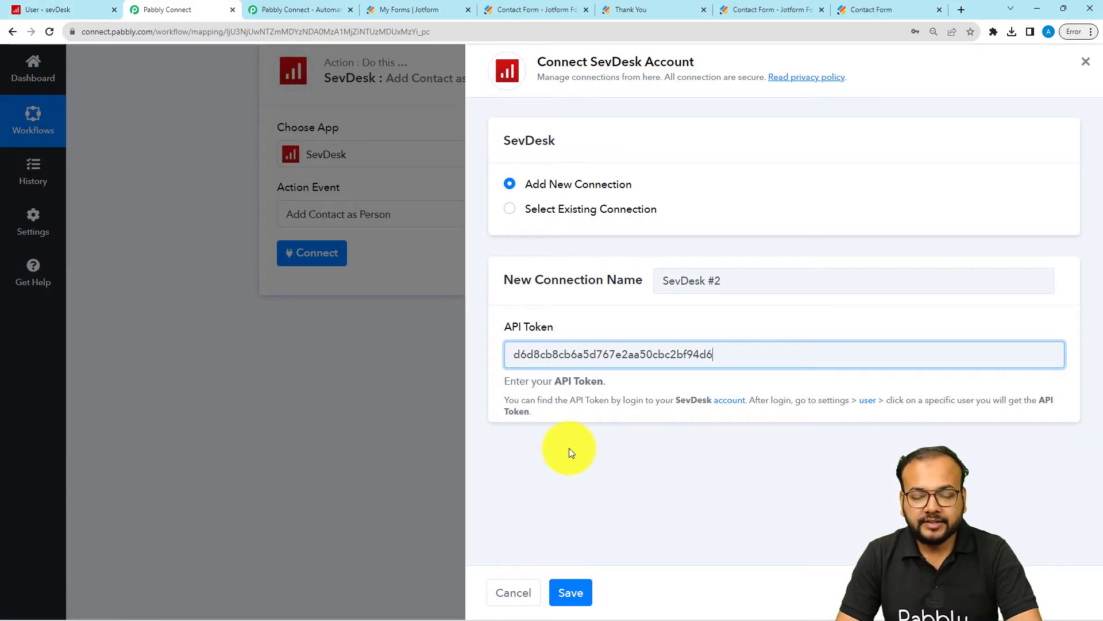
left_click(569, 593)
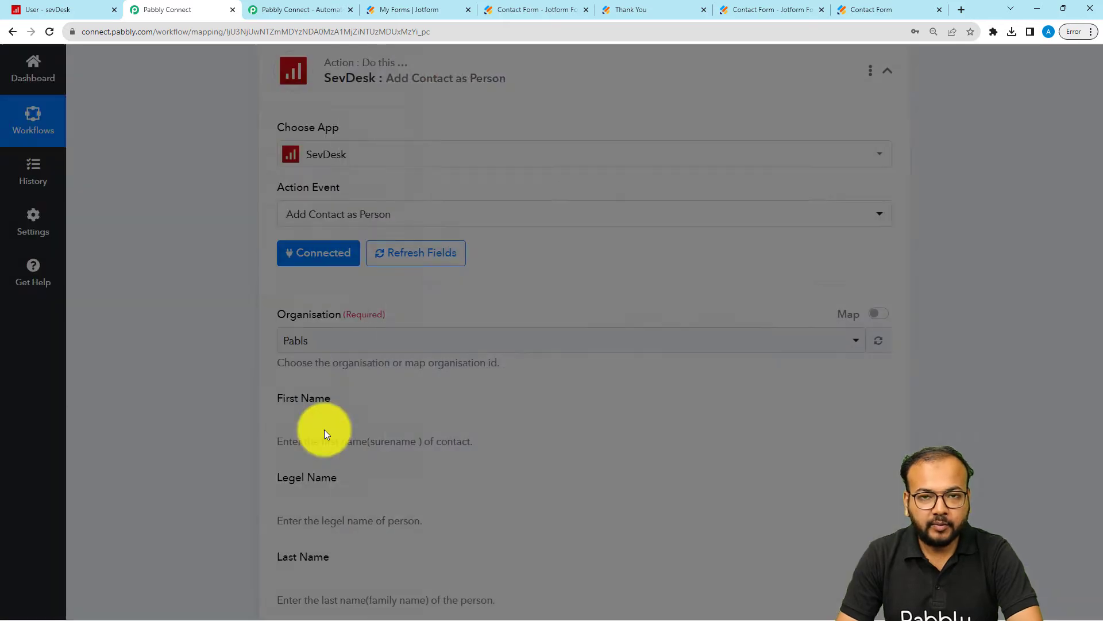
Step: Choose Pabls as the SevDesk action's organisation and briefly check sevDesk before returning to Pabbly Connect
scroll(223, 263, "down", 2)
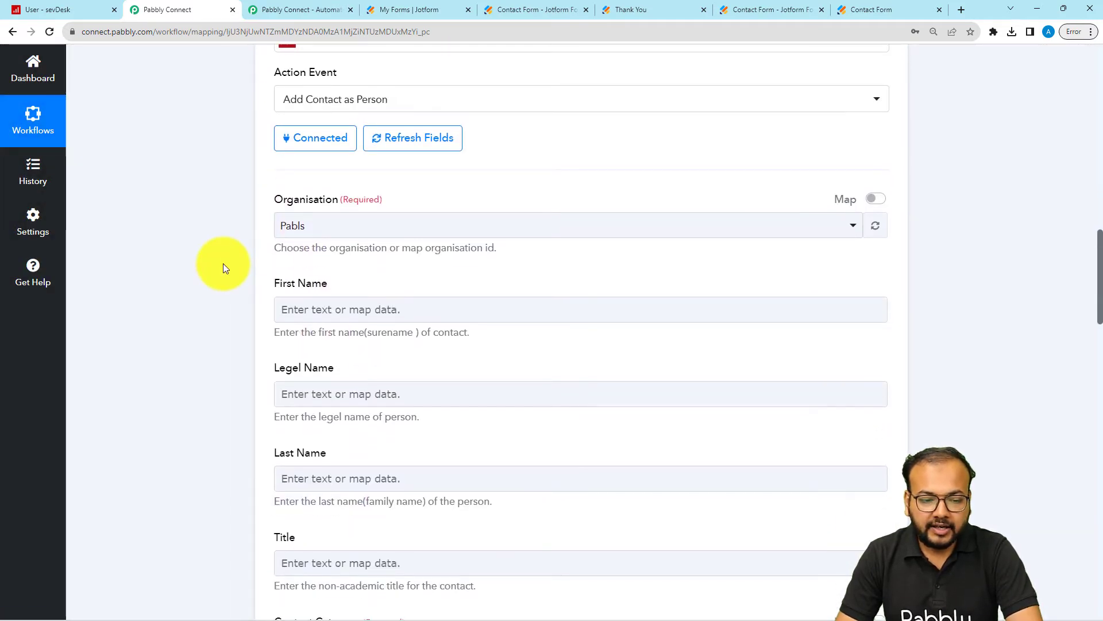
left_click(362, 236)
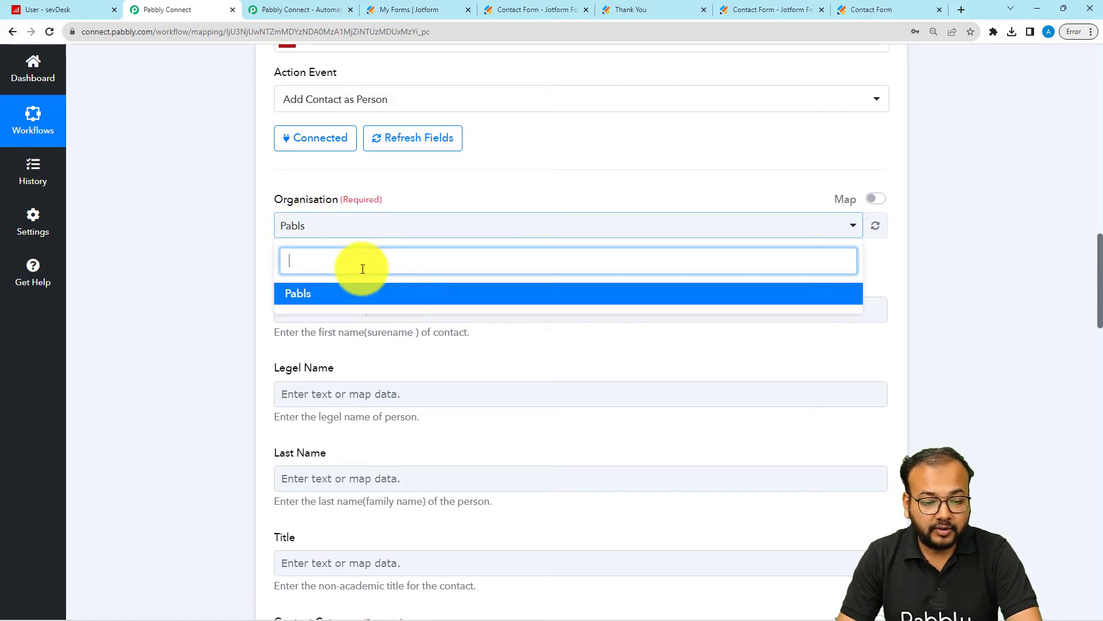
left_click(325, 293)
left_click(68, 5)
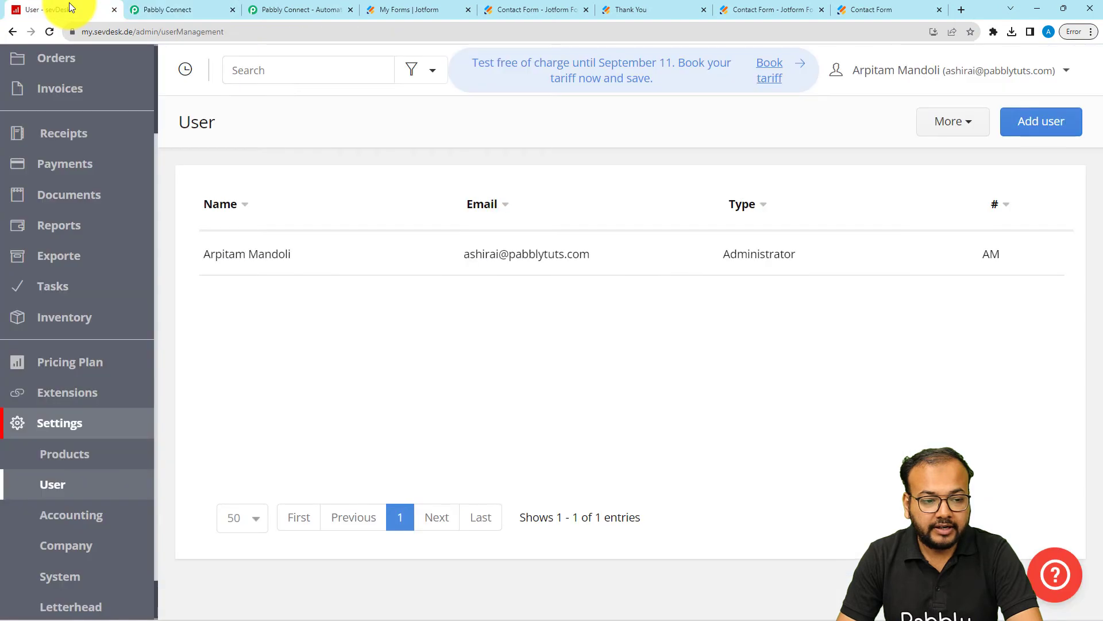
left_click(172, 9)
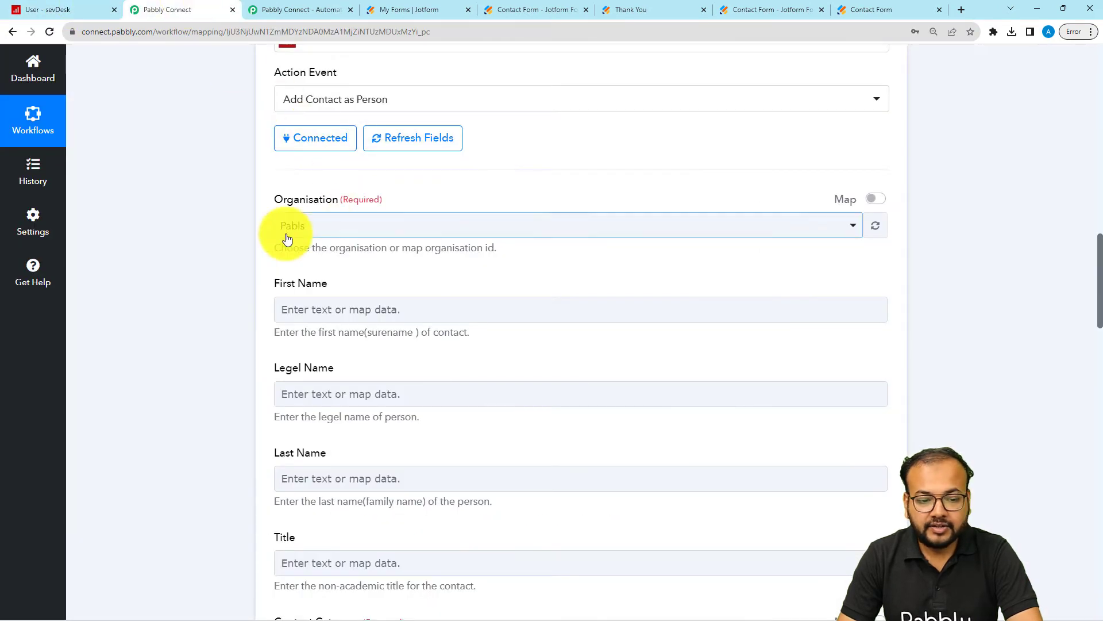
Step: Examine the SevDesk action's contact fields and compare them with the response data received from Jotform in the trigger step
scroll(363, 258, "down", 2)
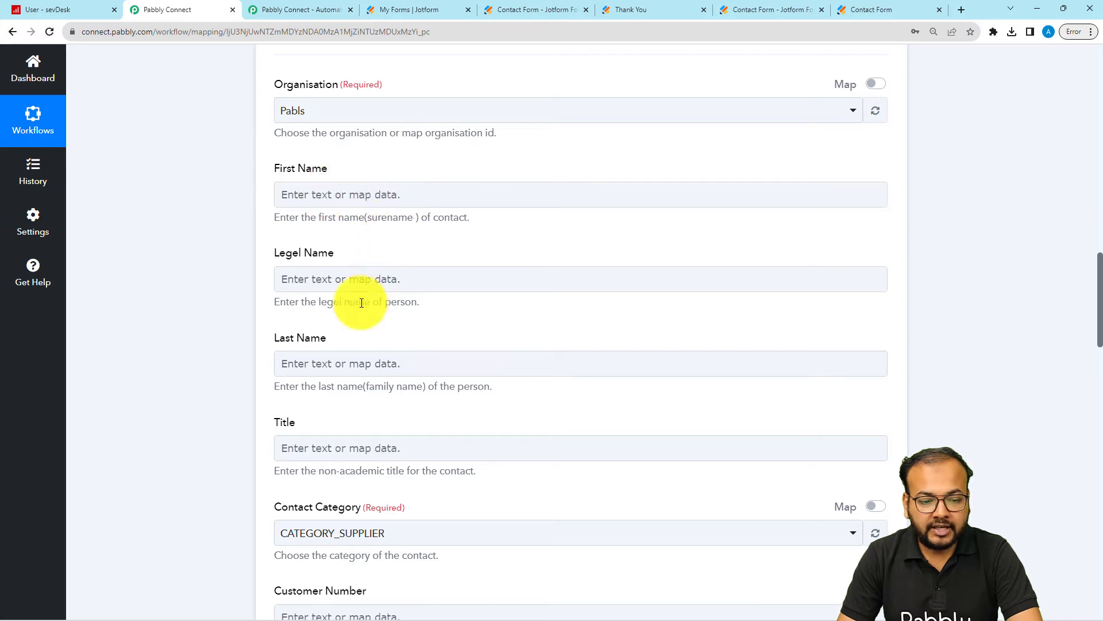
left_click(385, 371)
scroll(364, 394, "down", 5)
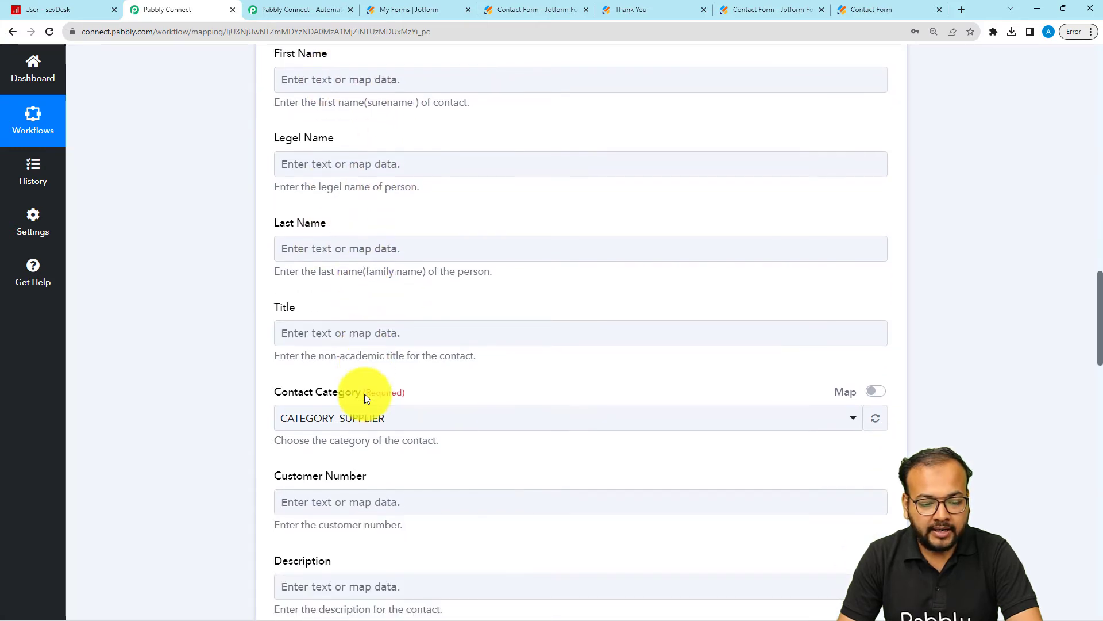
scroll(366, 394, "down", 2)
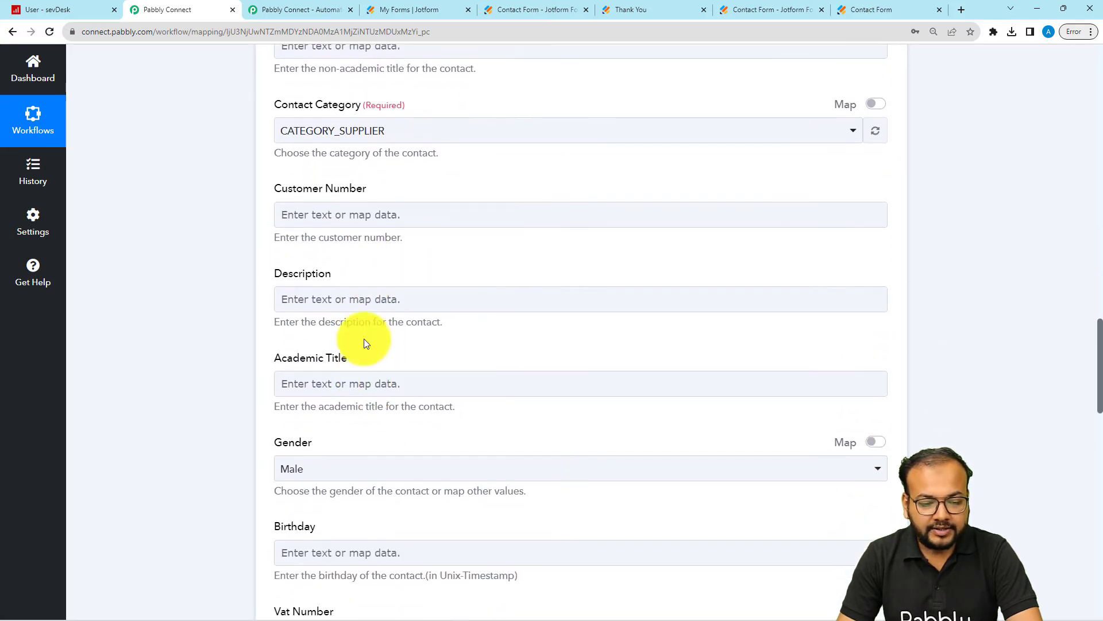
left_click(357, 385)
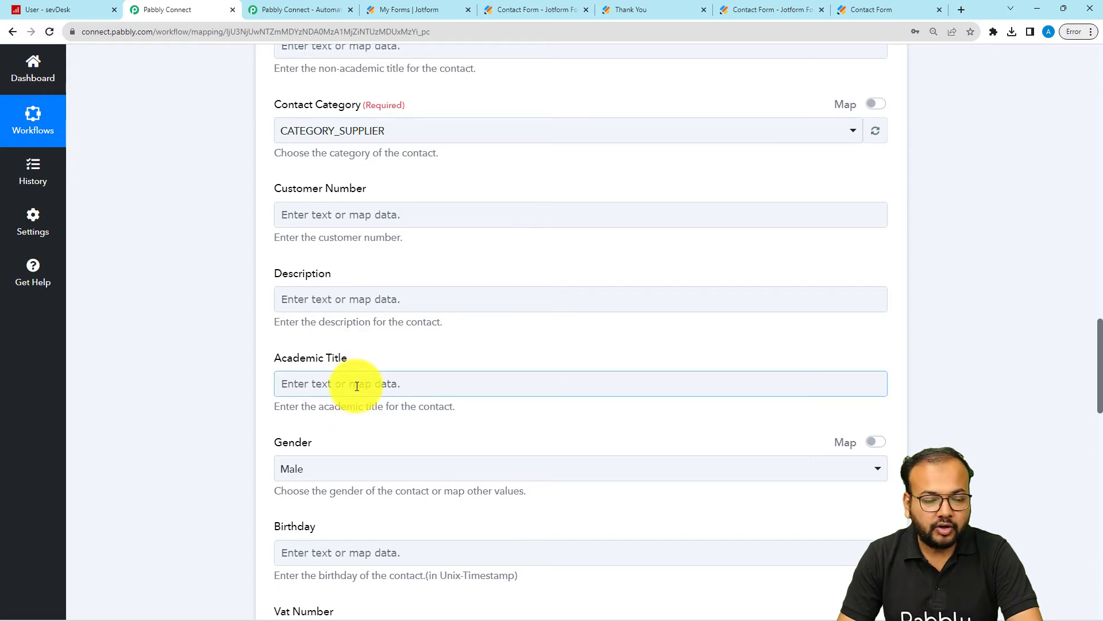
scroll(230, 185, "up", 15)
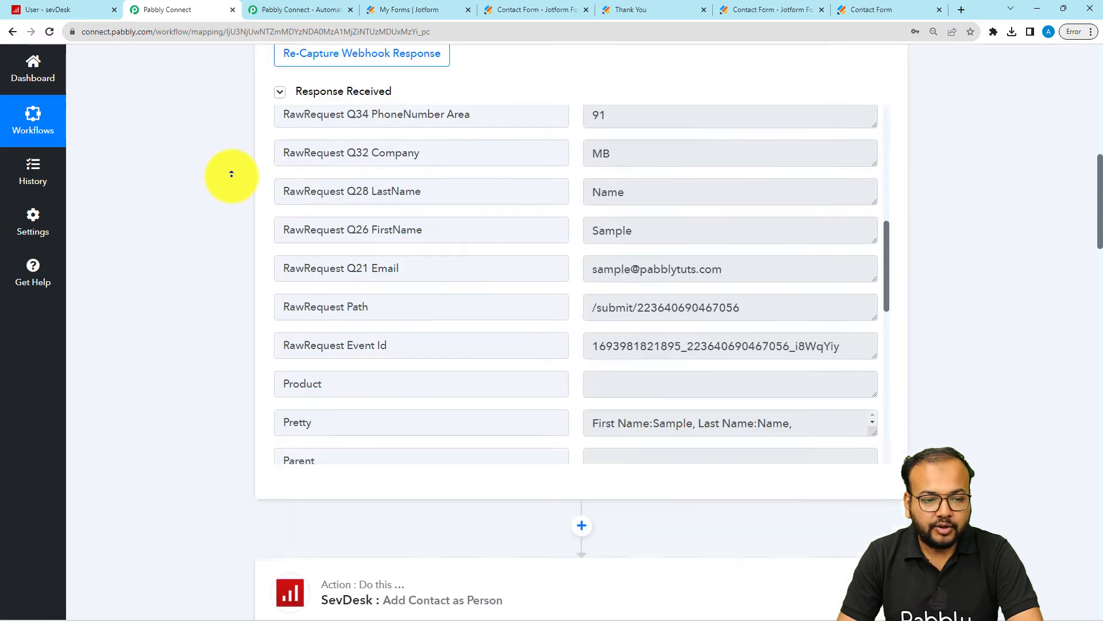
scroll(231, 173, "up", 8)
scroll(202, 399, "down", 10)
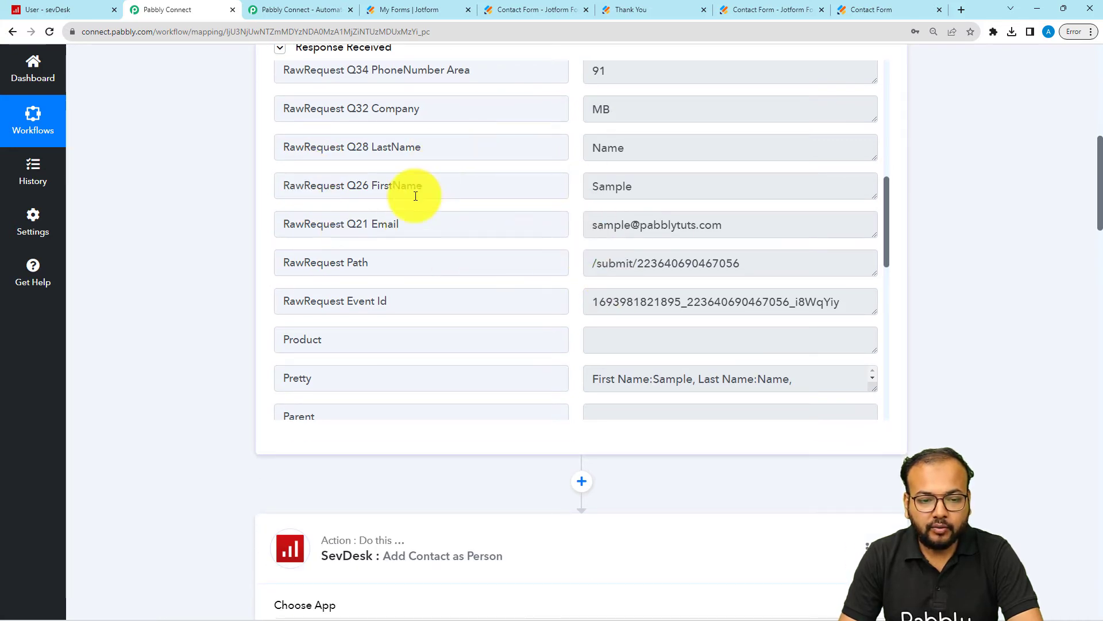
scroll(415, 196, "up", 1)
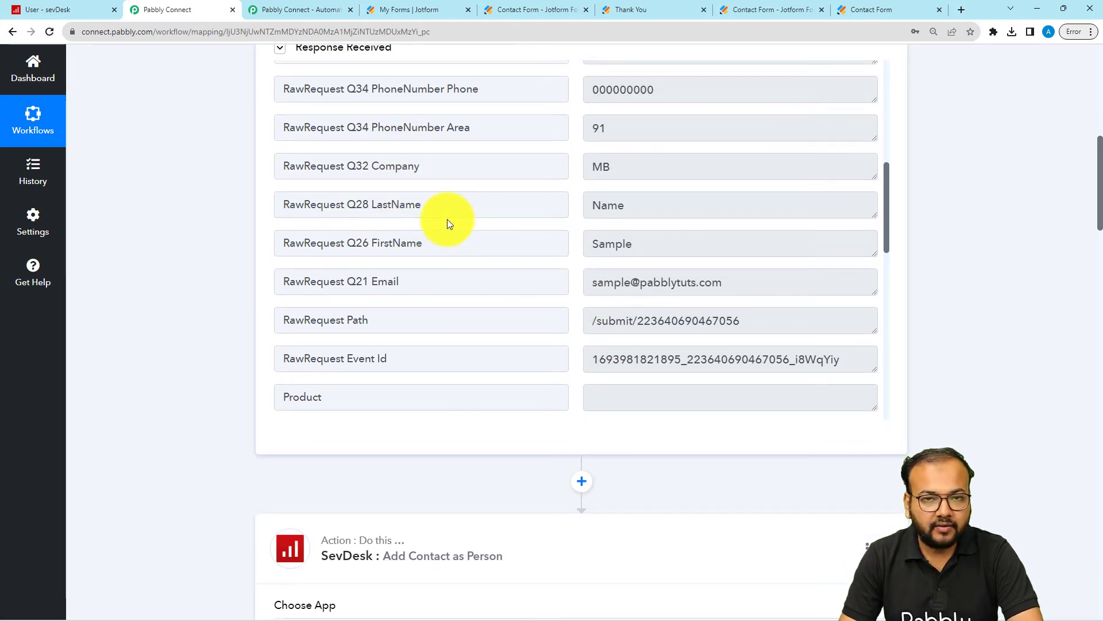
scroll(233, 367, "down", 8)
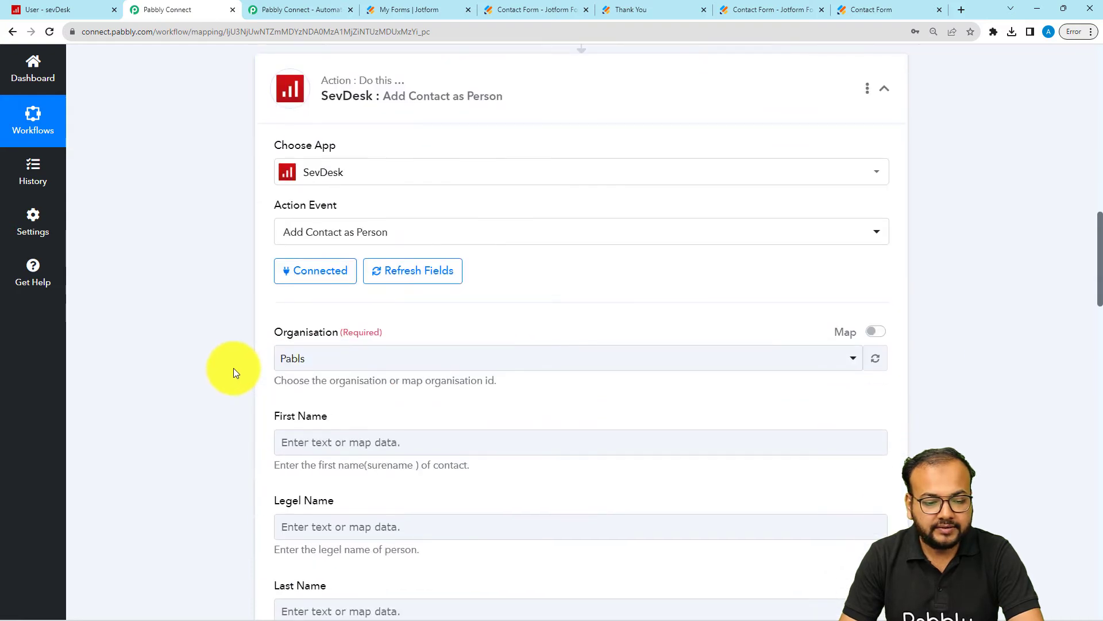
Step: Map the SevDesk action's First Name field to RawRequest Q26 FirstName from the Jotform response
scroll(234, 368, "down", 3)
left_click(333, 282)
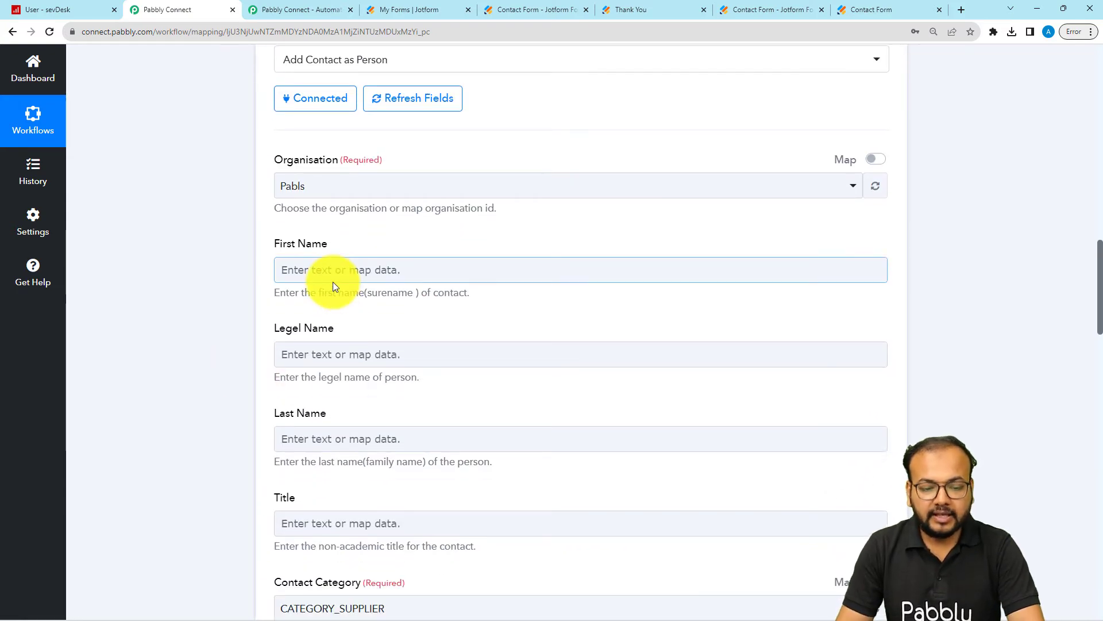
left_click(334, 274)
scroll(334, 274, "down", 2)
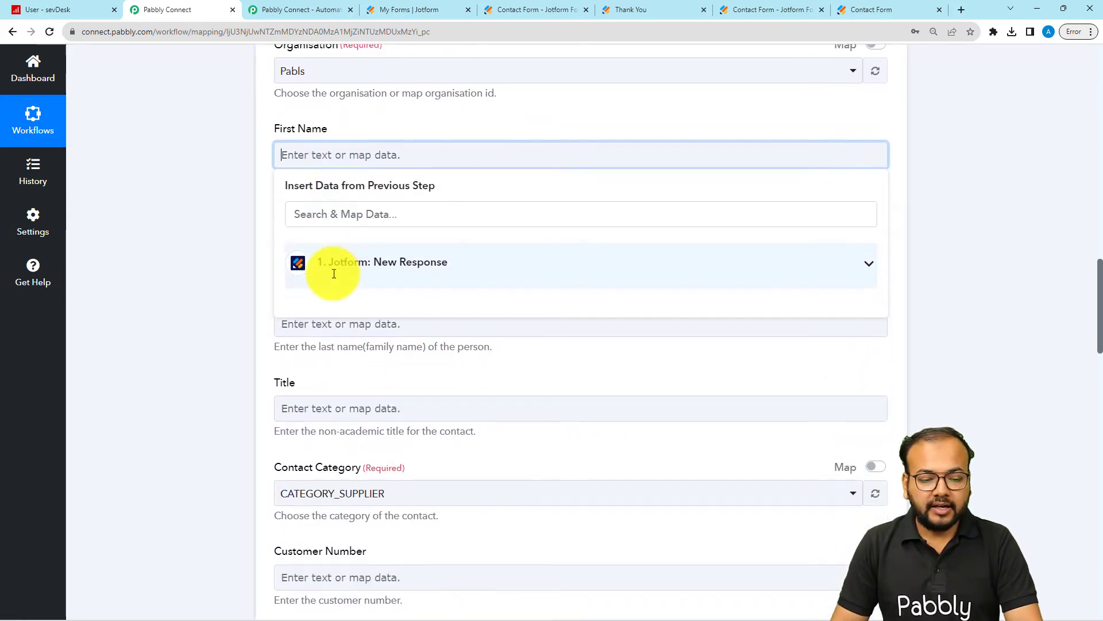
left_click(409, 274)
scroll(432, 469, "down", 6)
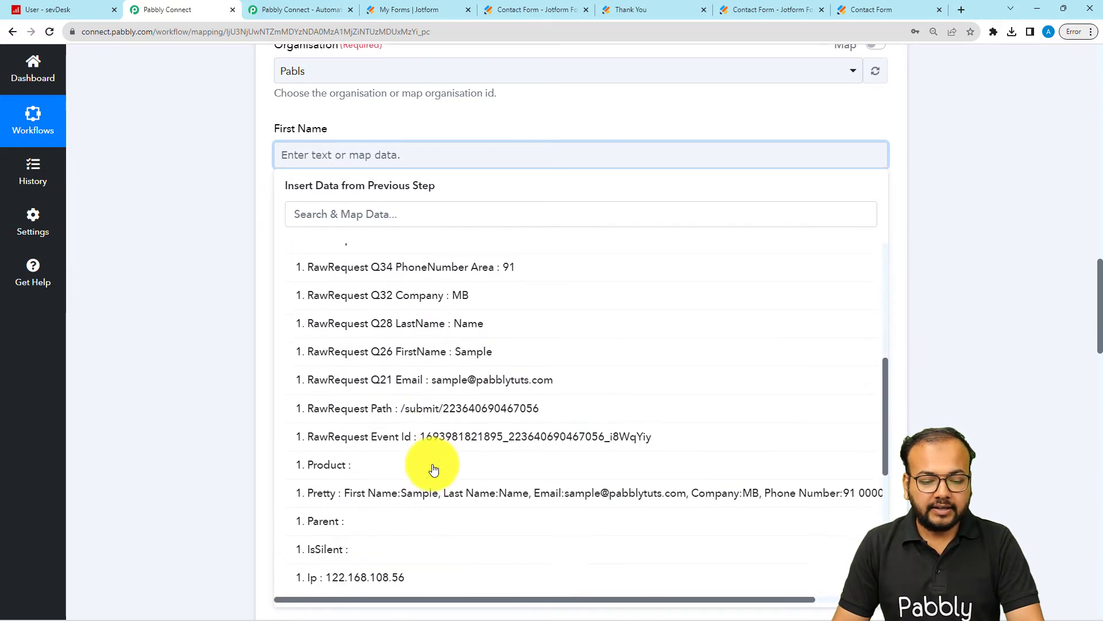
left_click(433, 366)
left_click(233, 240)
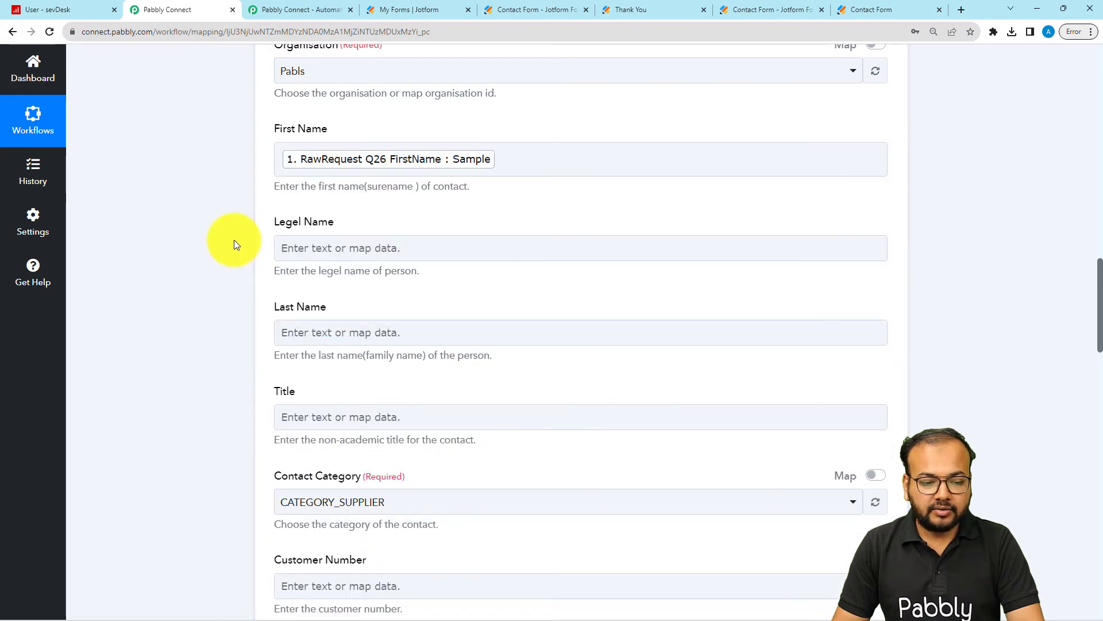
Step: Map the SevDesk action's Last Name field to RawRequest Q28 LastName from the Jotform response
scroll(260, 305, "down", 2)
left_click(315, 217)
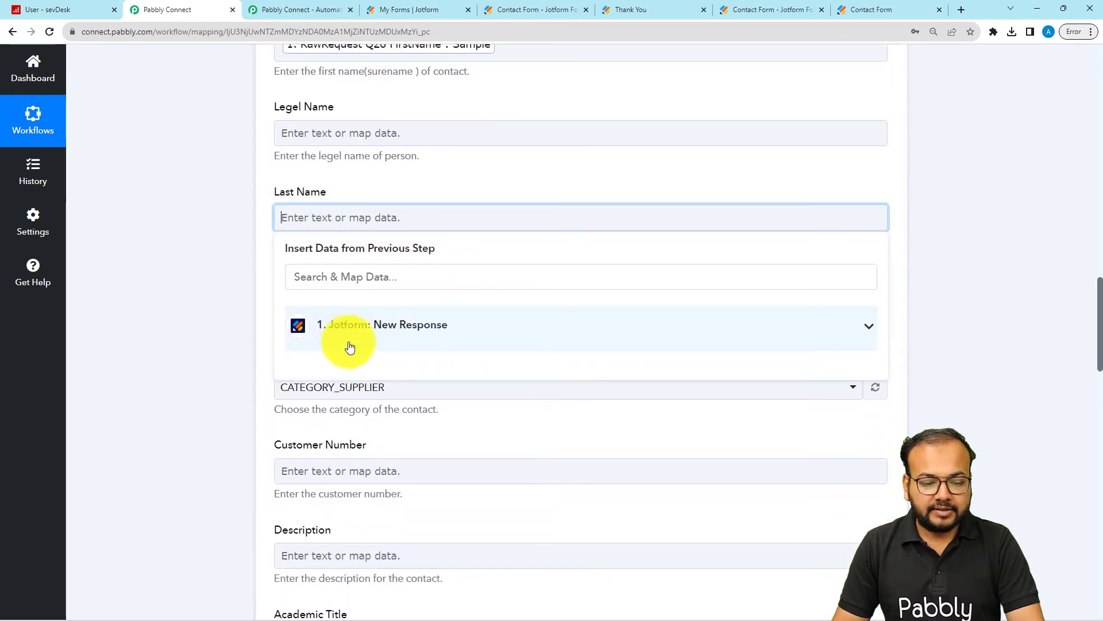
left_click(347, 331)
scroll(407, 532, "down", 7)
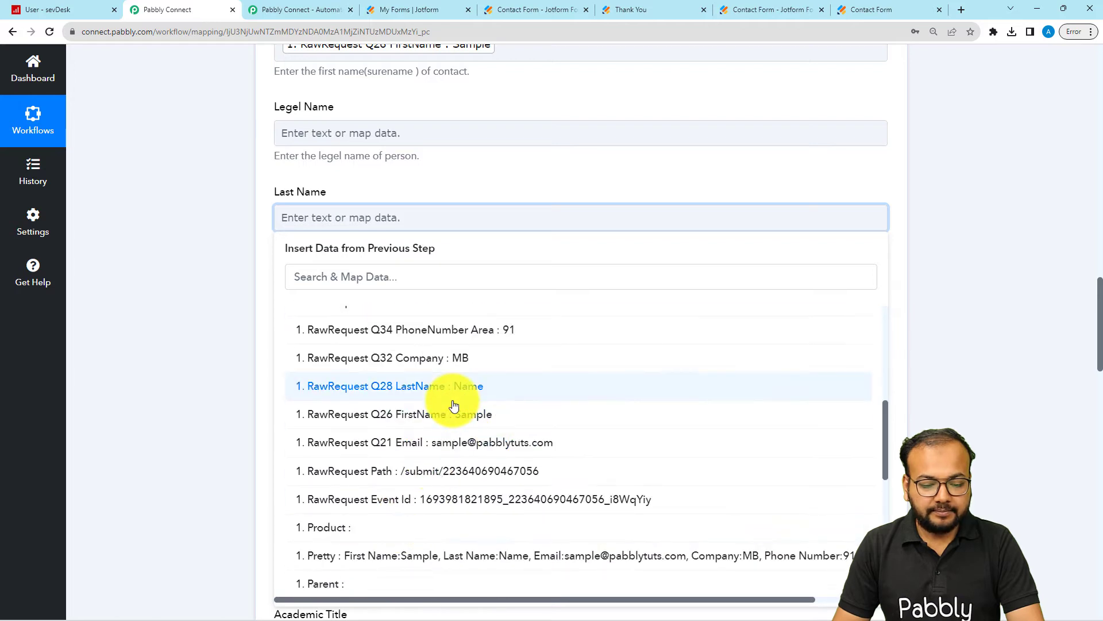
left_click(447, 389)
Step: Leave Title empty and set the Contact Category to CATEGORY_CUSTOMER
scroll(223, 303, "down", 2)
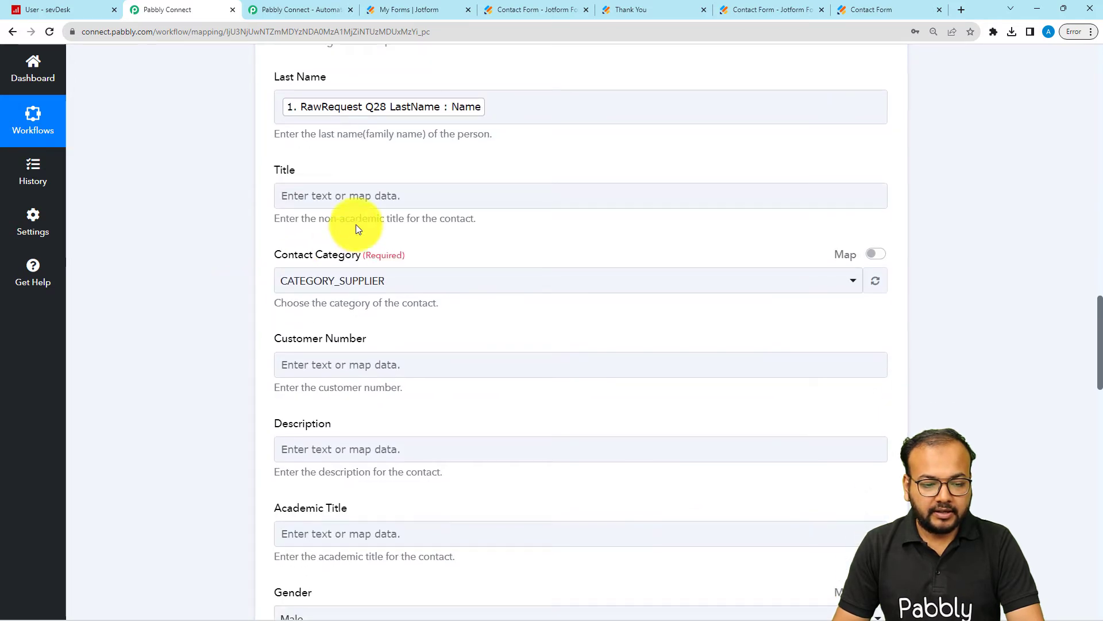
left_click(451, 193)
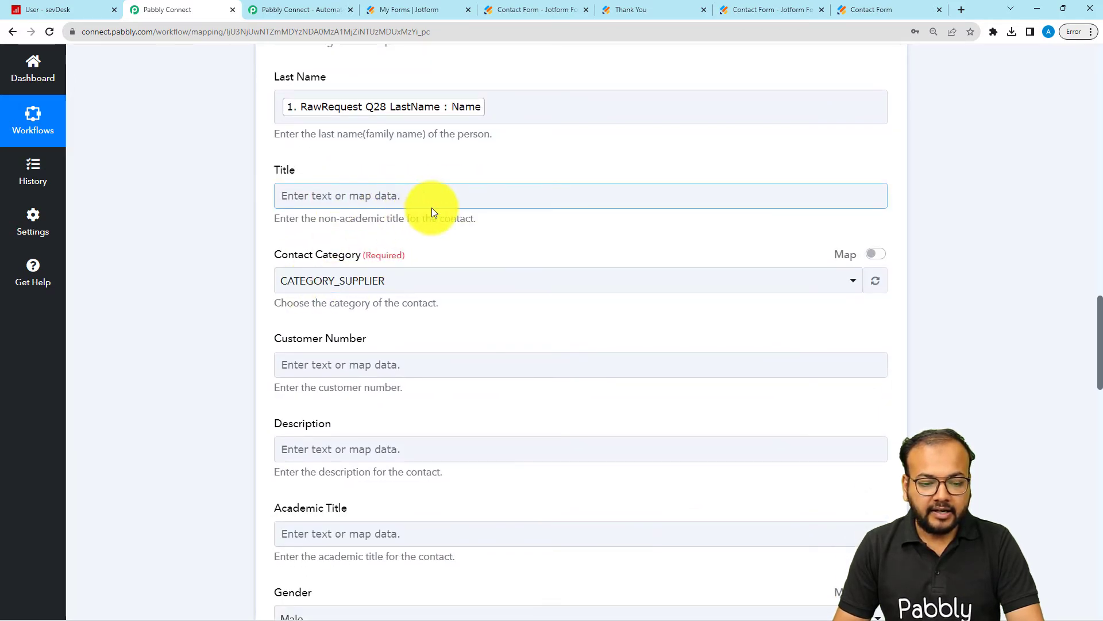
scroll(432, 209, "down", 1)
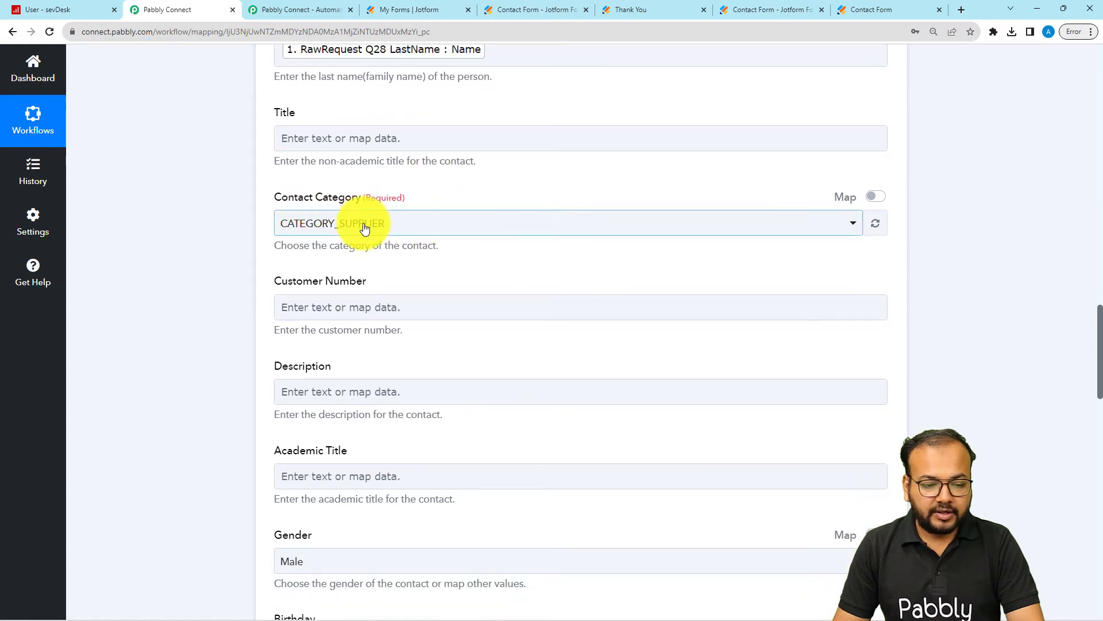
left_click(325, 224)
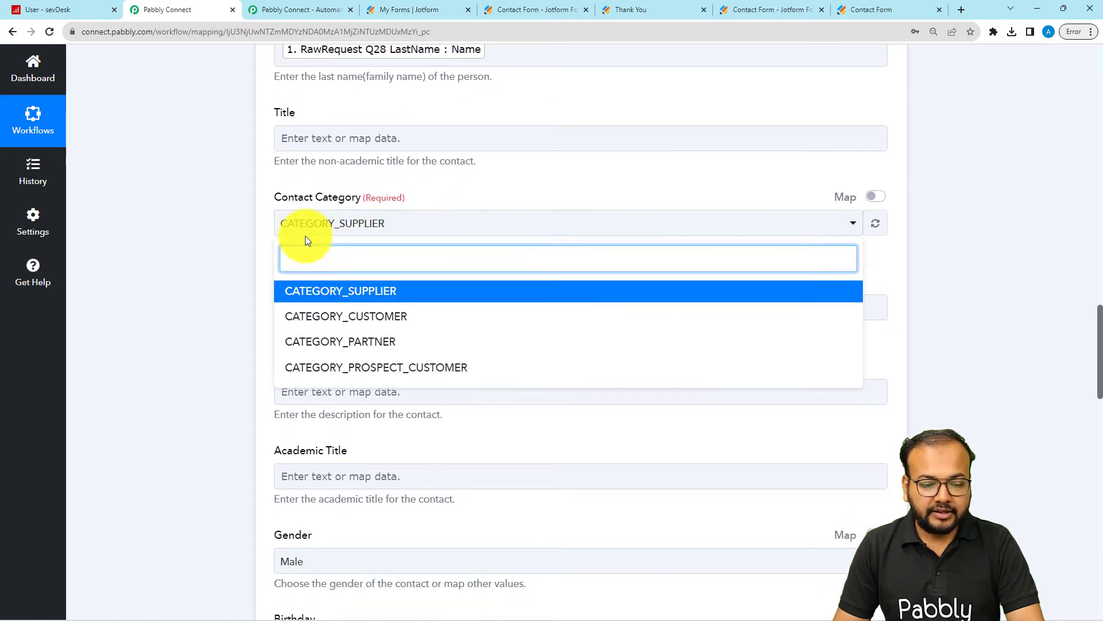
left_click(351, 325)
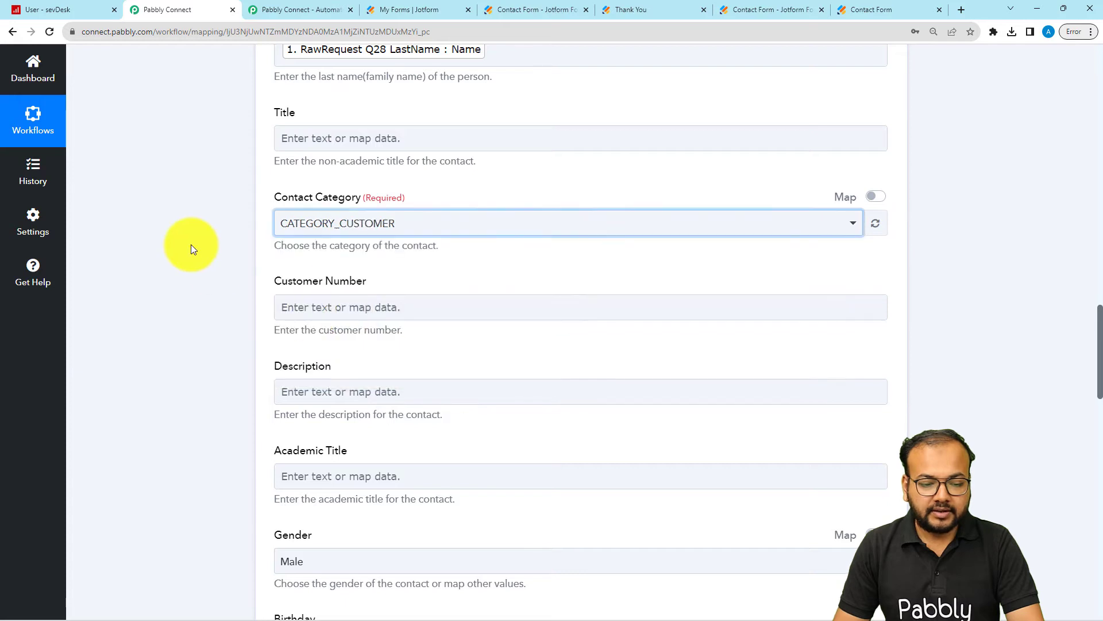
Step: Leave Customer Number empty and enter "Via Jotform." as the contact's Description
scroll(308, 233, "down", 4)
left_click(320, 78)
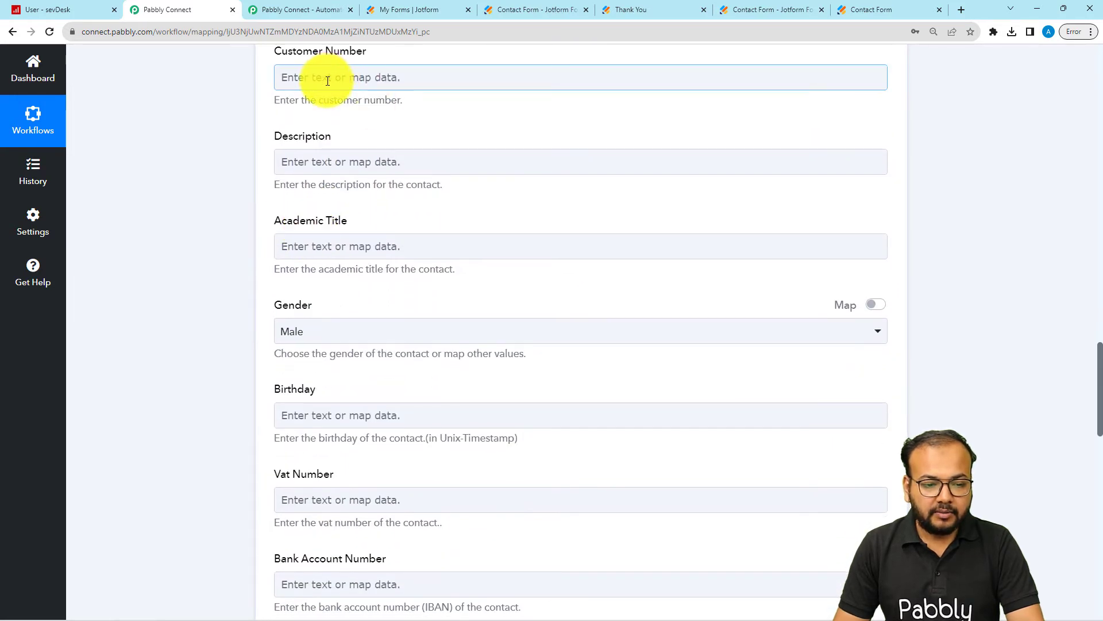
left_click(406, 162)
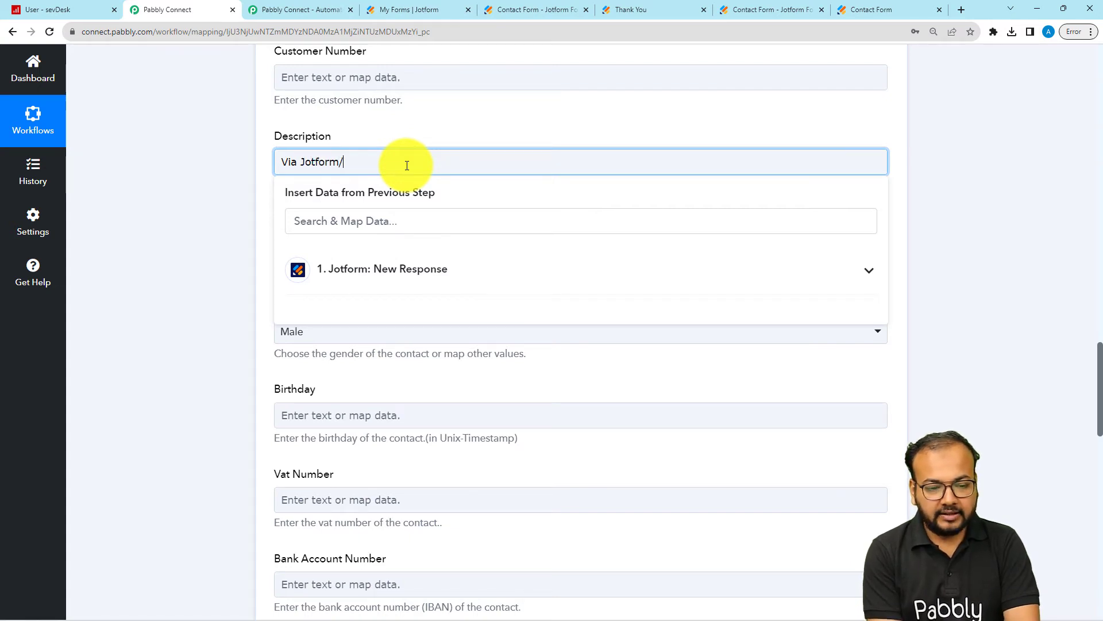
left_click(222, 192)
Step: Enable mapping for the Gender field and clear its Male value so the field is blank
scroll(222, 191, "down", 4)
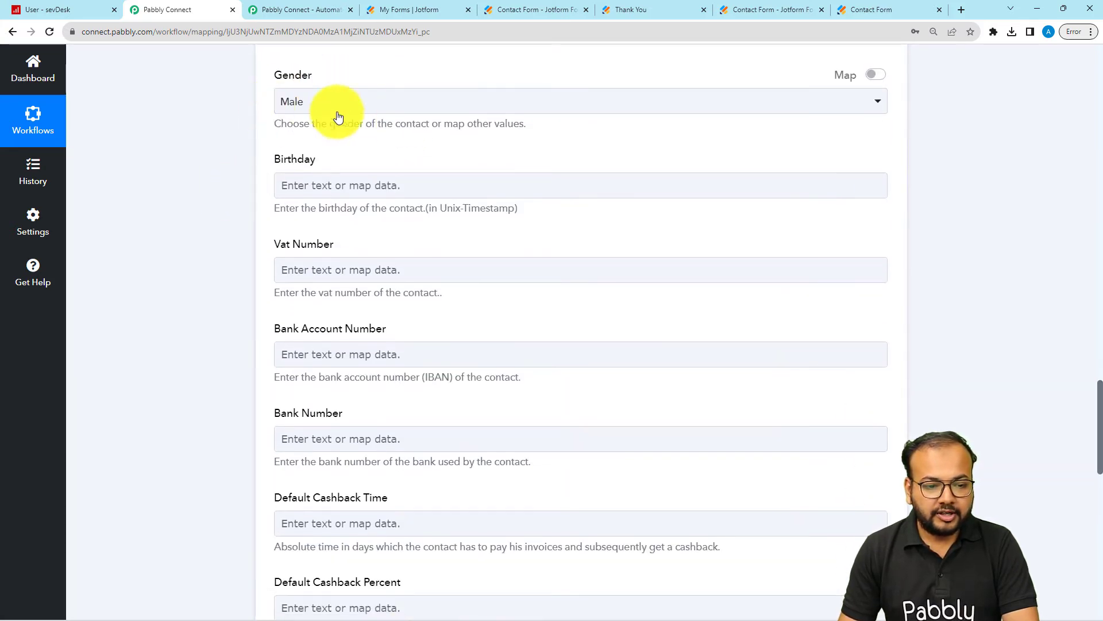
scroll(407, 136, "up", 1)
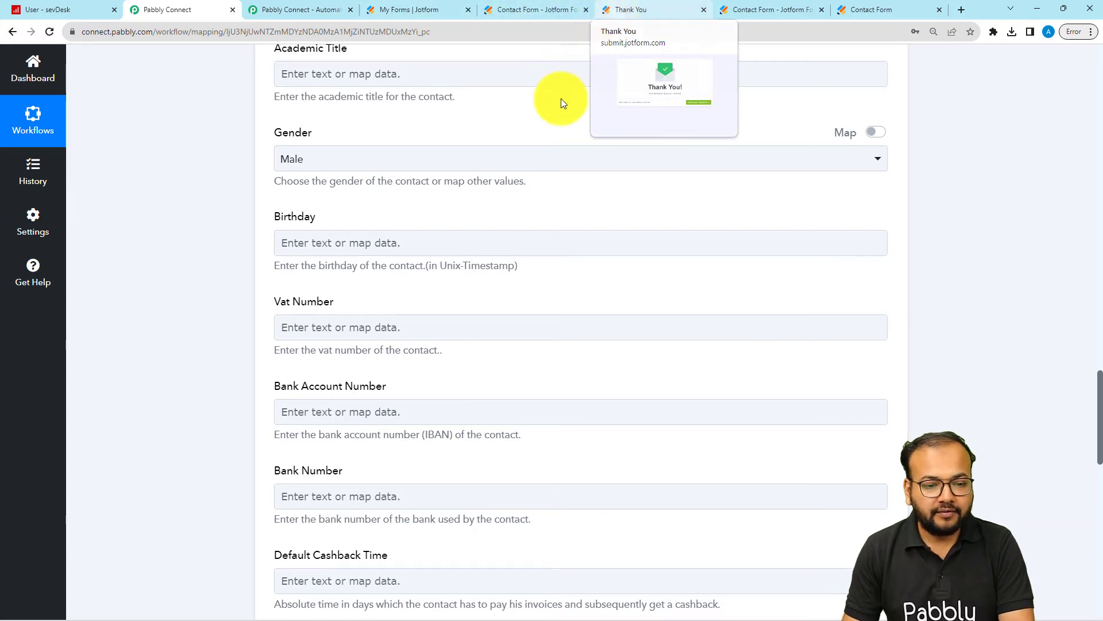
left_click(877, 134)
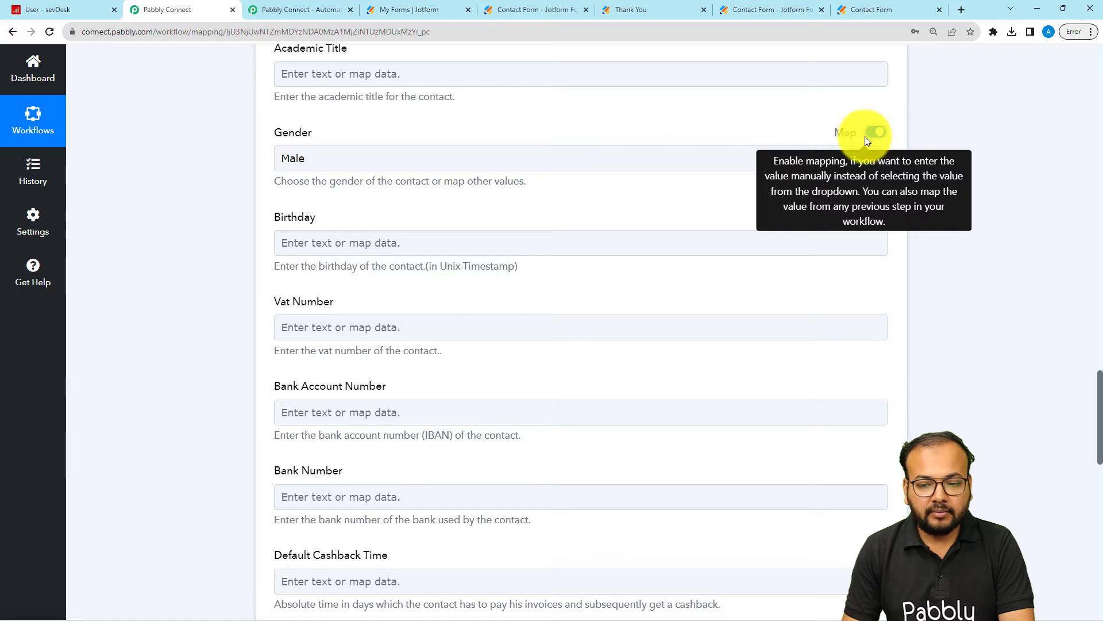
left_click(423, 167)
key("BackSpace")
key("BackSpace")
key("BackSpace")
key("BackSpace")
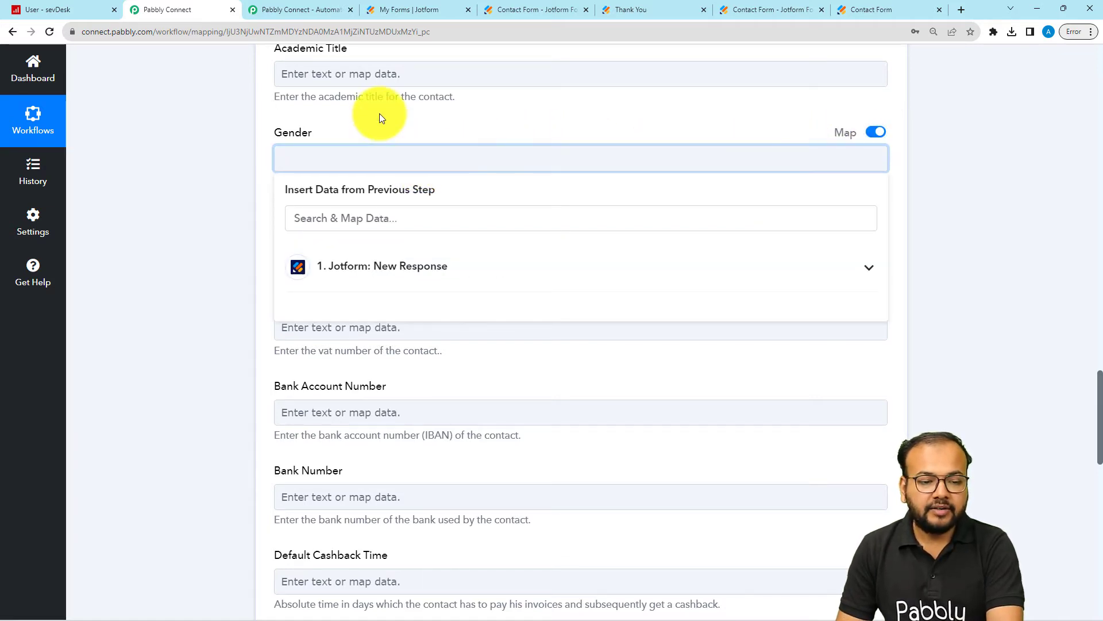
Step: Review the SevDesk action's remaining optional fields and check the mapped names, category and description before sending a test request
scroll(233, 151, "down", 1)
scroll(233, 151, "down", 1)
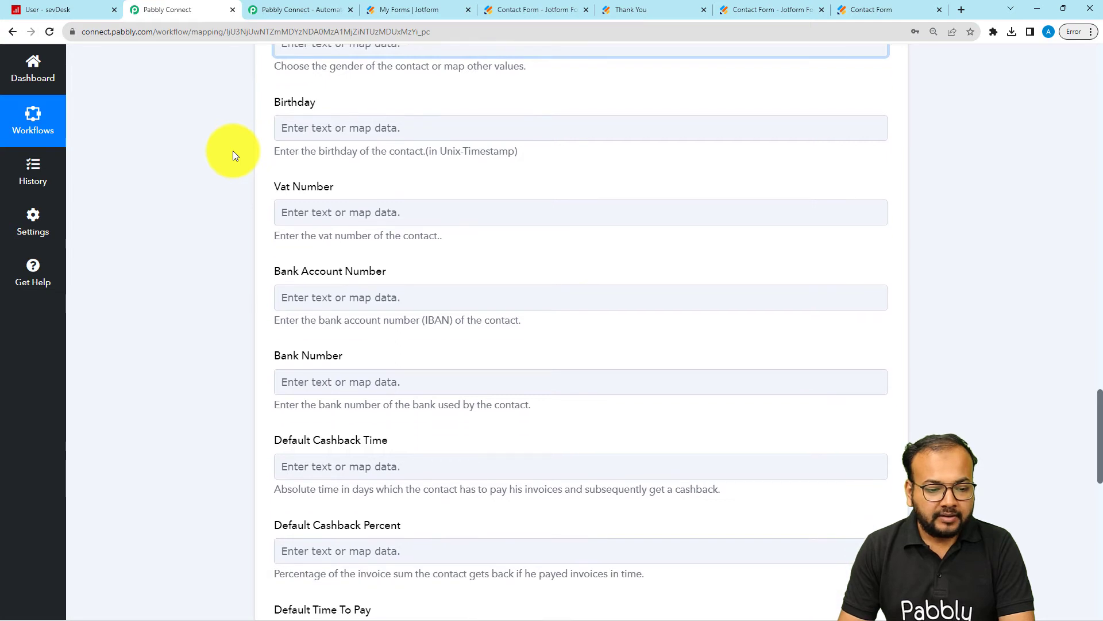
scroll(347, 190, "down", 1)
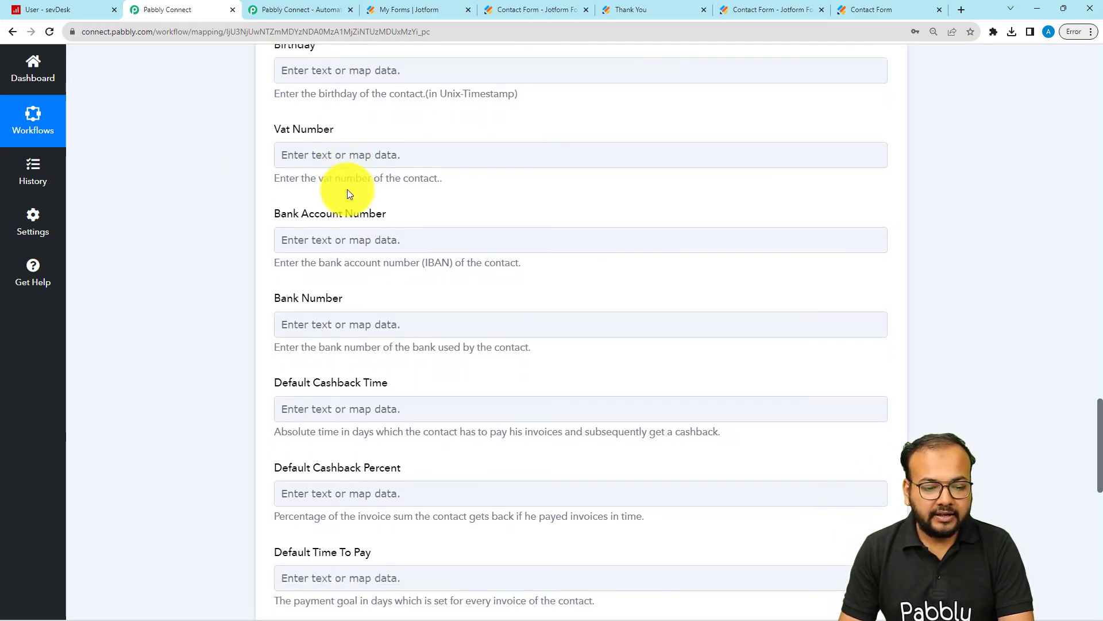
scroll(342, 205, "down", 3)
scroll(342, 210, "down", 5)
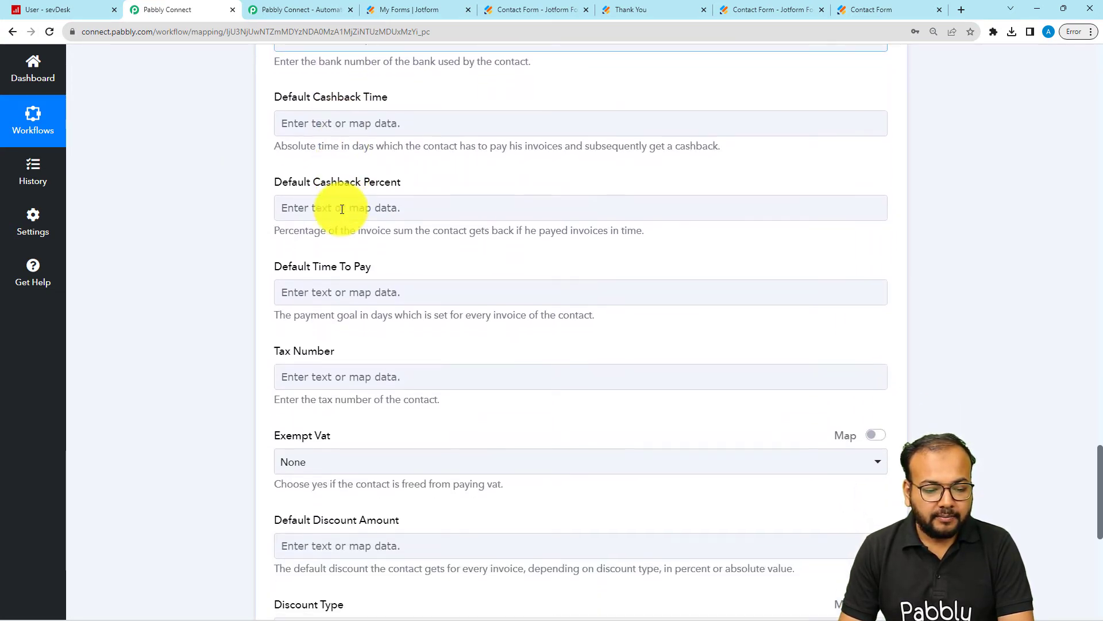
scroll(341, 210, "up", 2)
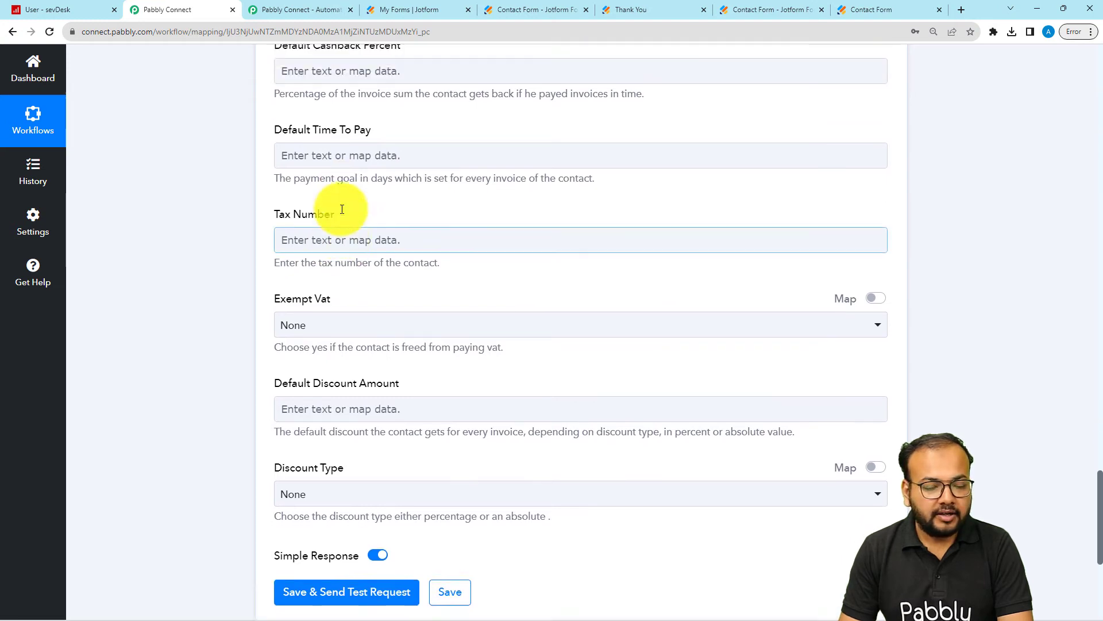
scroll(341, 210, "down", 4)
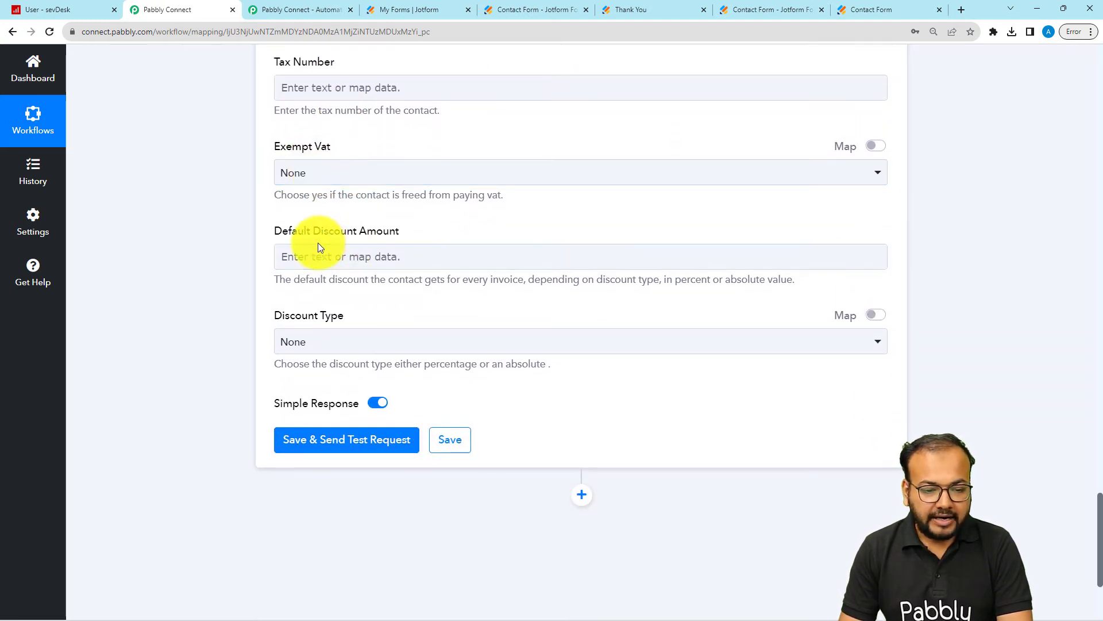
scroll(319, 246, "up", 12)
scroll(319, 242, "up", 12)
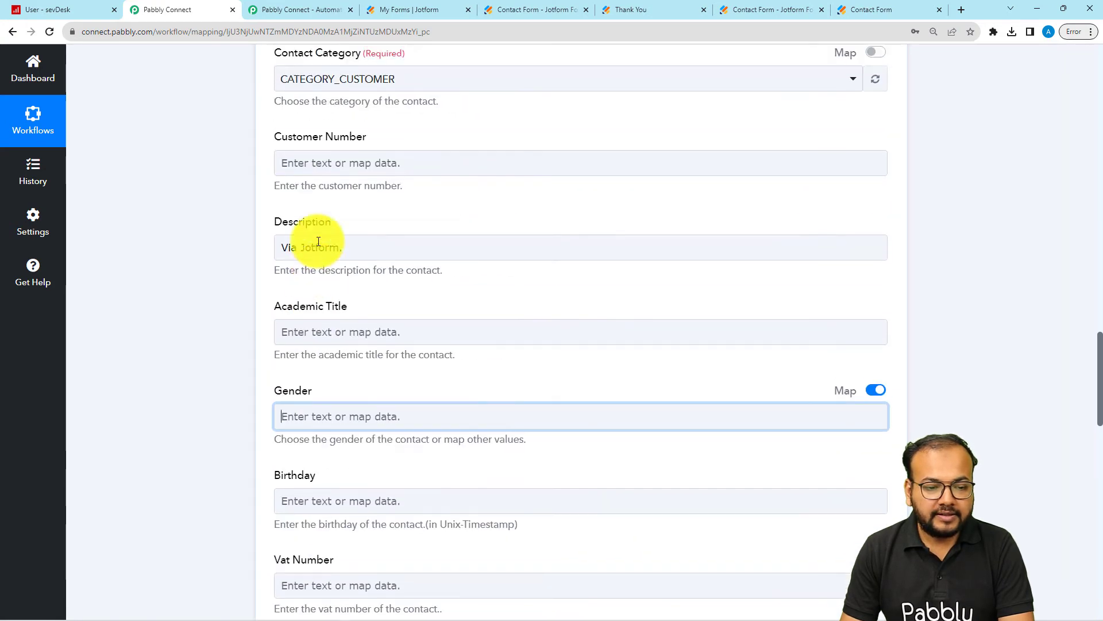
scroll(246, 205, "up", 4)
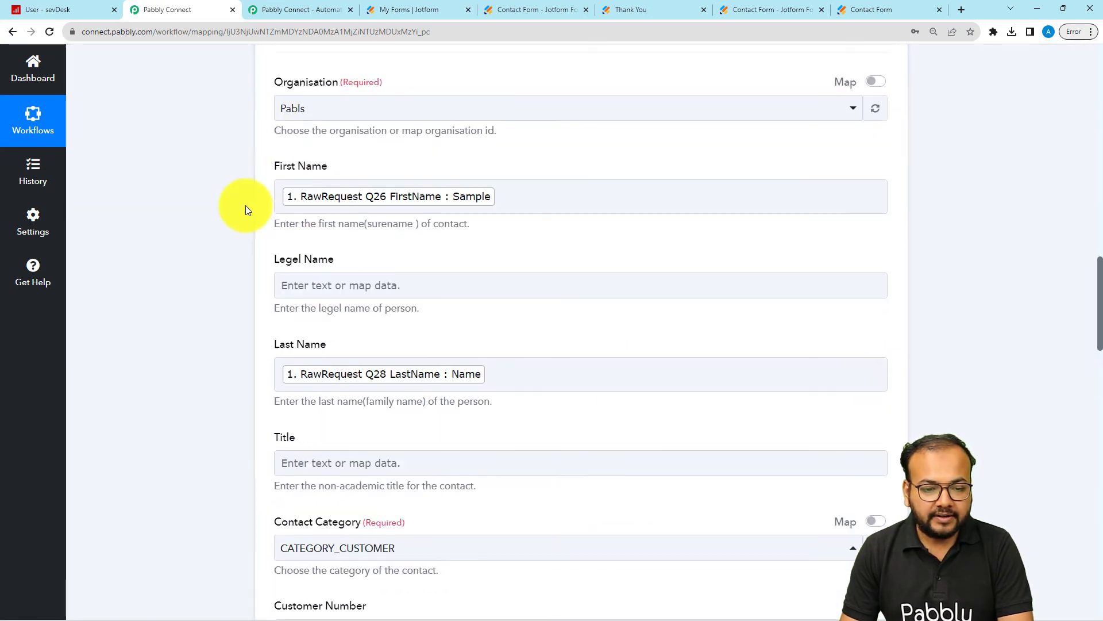
scroll(246, 205, "down", 3)
scroll(246, 205, "down", 14)
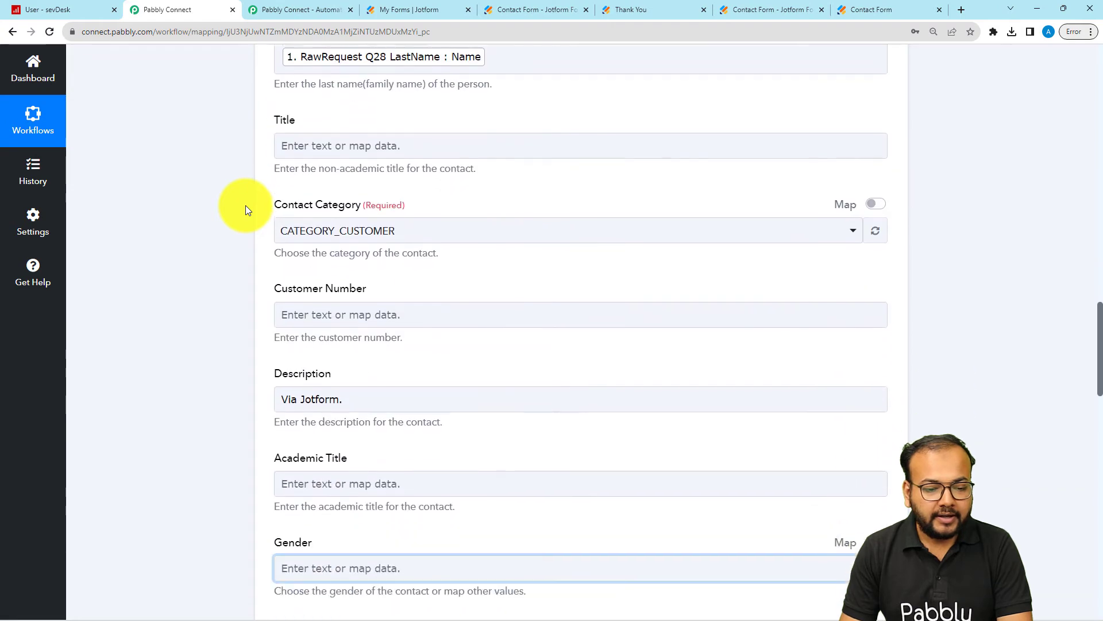
scroll(246, 207, "down", 15)
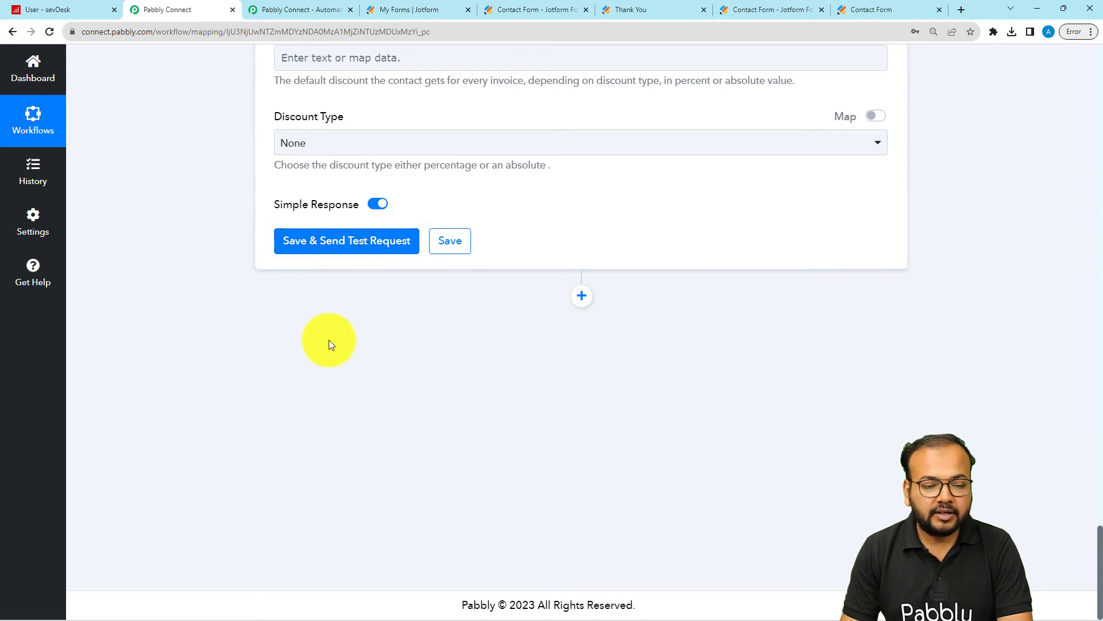
scroll(327, 342, "up", 2)
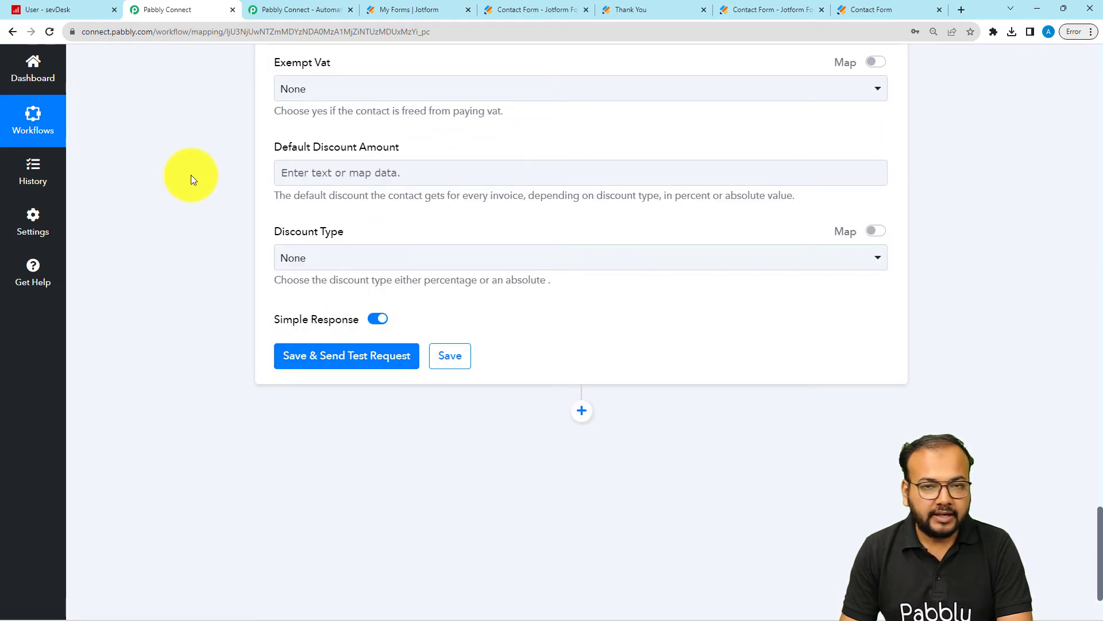
Step: Save the Add Contact as Person action, send a test request, and view the received response
left_click(315, 358)
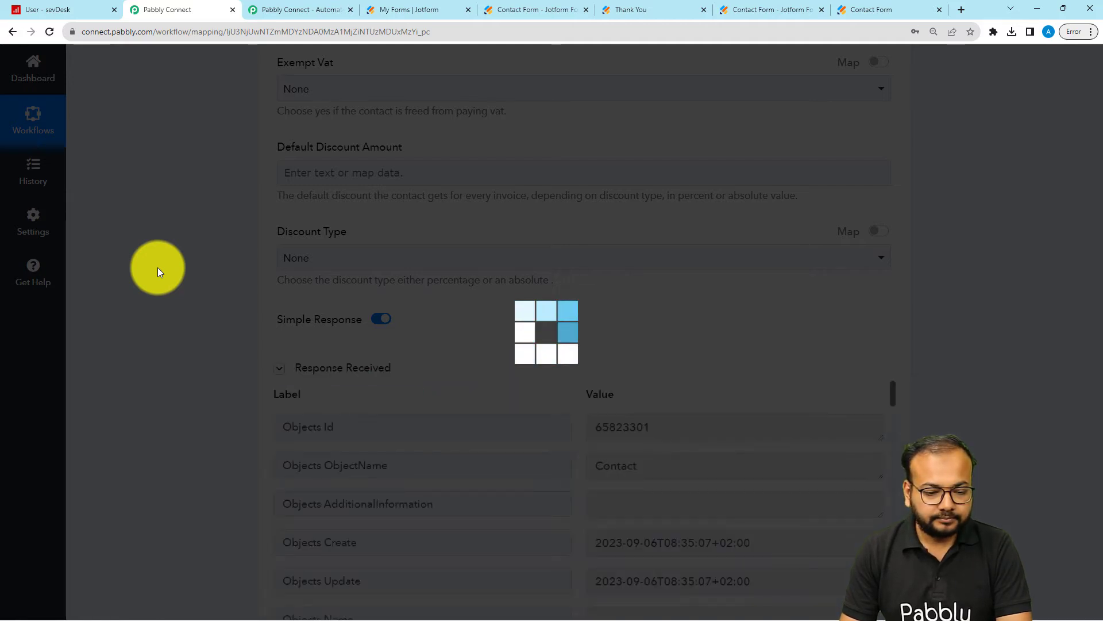
scroll(158, 266, "down", 4)
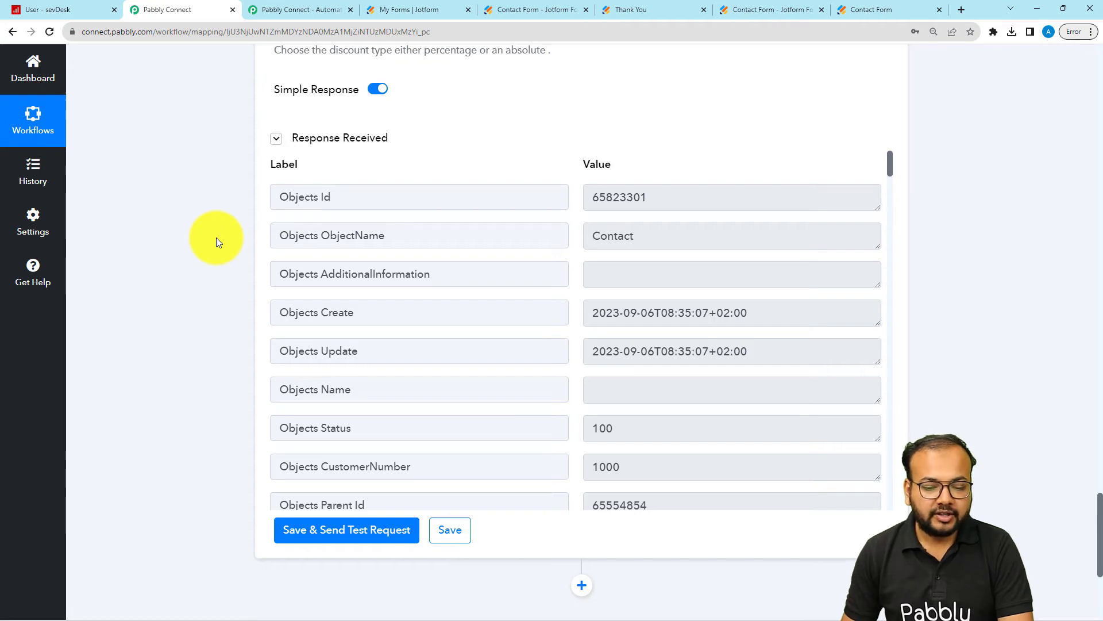
Step: Review the SevDesk person contact's field mappings, from the tax and discount options up to Organisation and Action Event
scroll(226, 133, "up", 9)
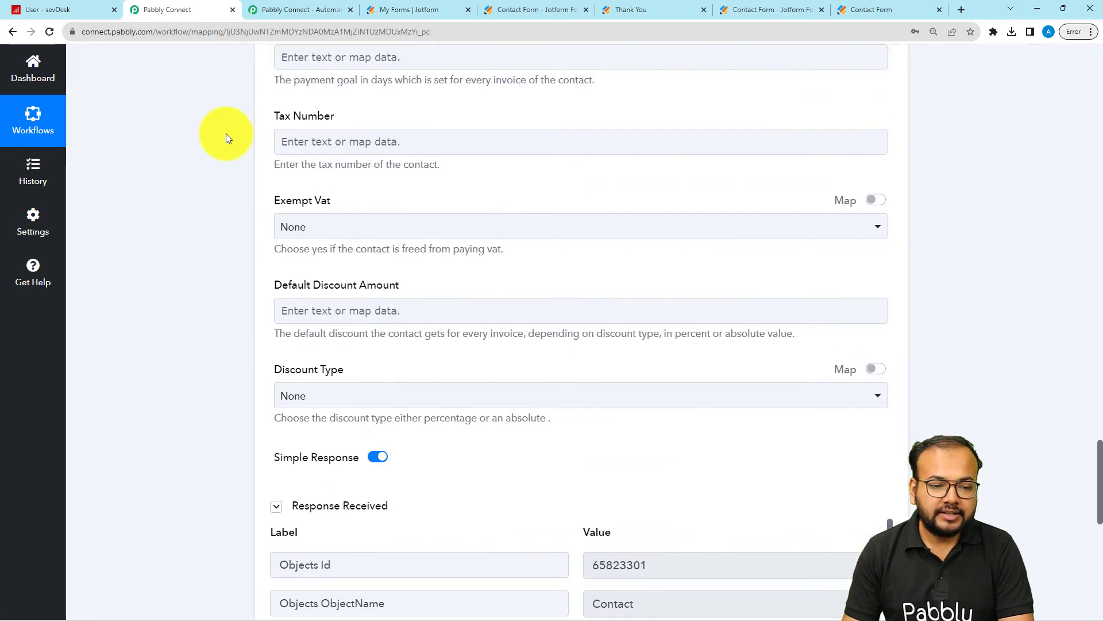
scroll(225, 133, "up", 12)
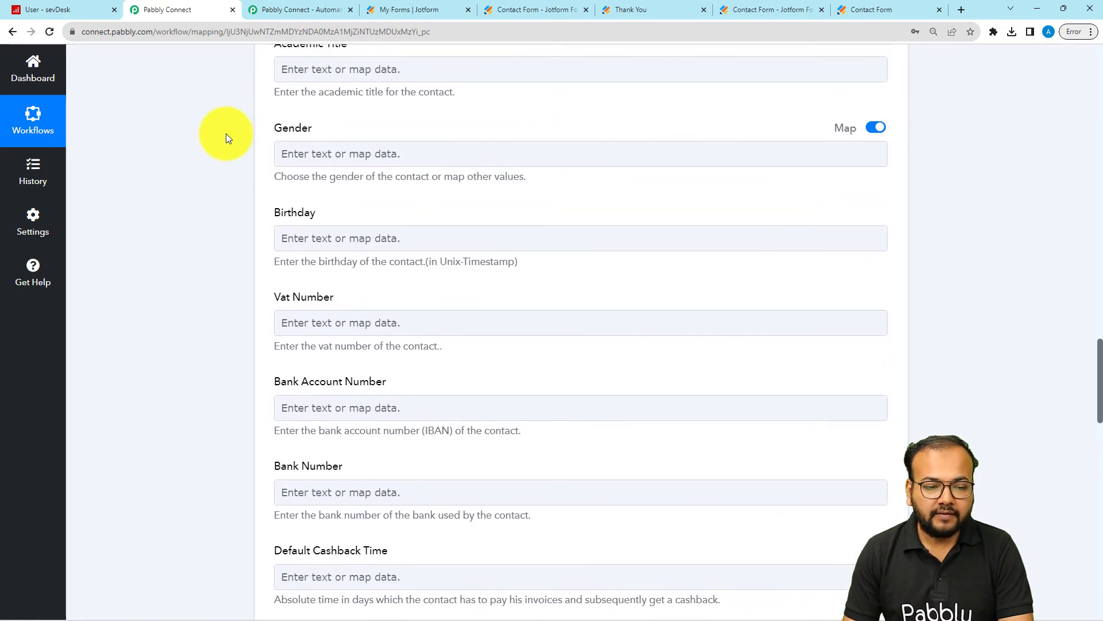
scroll(225, 133, "up", 12)
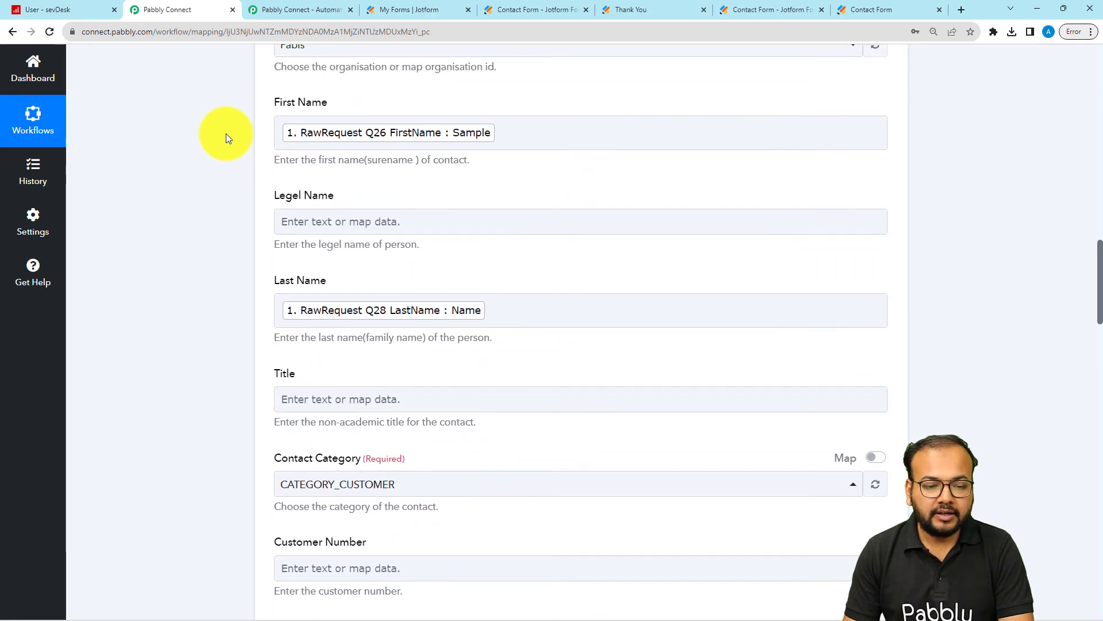
scroll(226, 133, "down", 15)
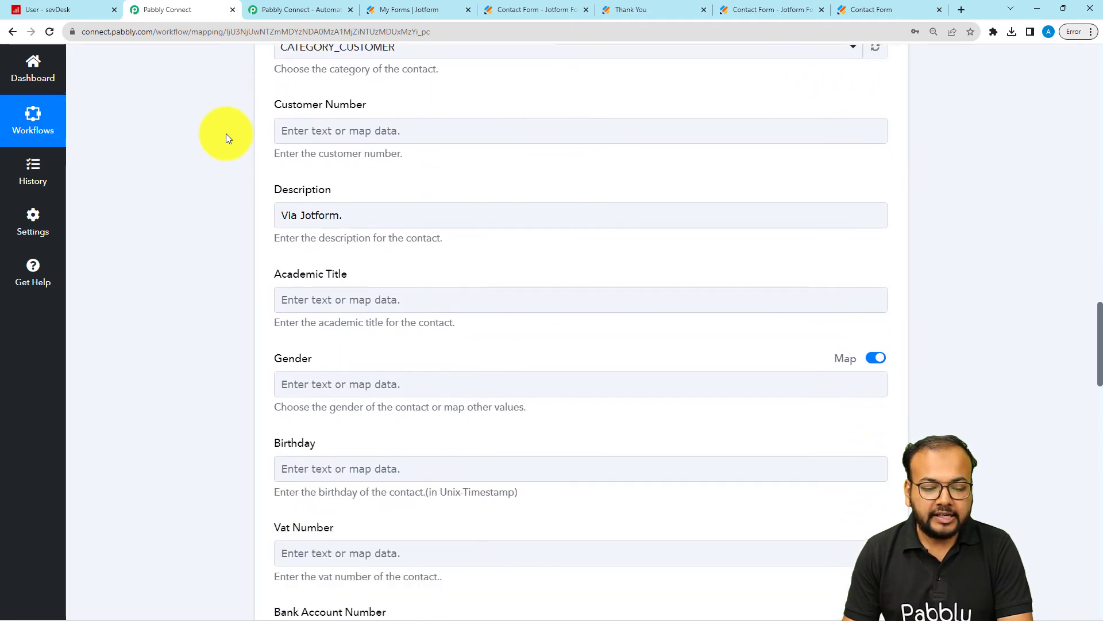
scroll(225, 134, "down", 9)
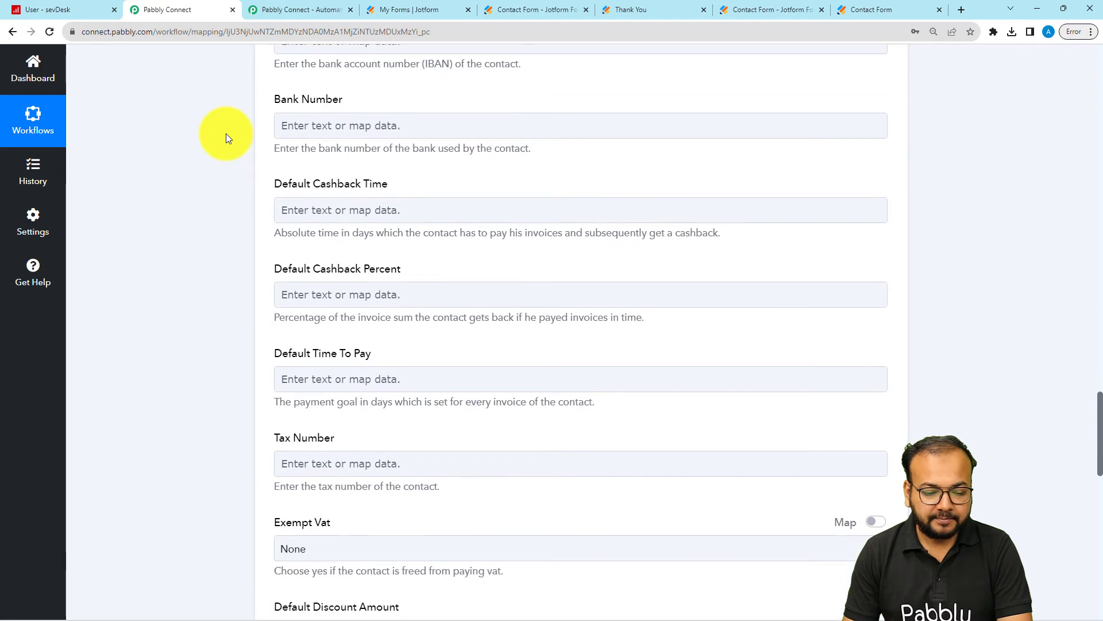
scroll(226, 133, "down", 3)
scroll(226, 133, "up", 9)
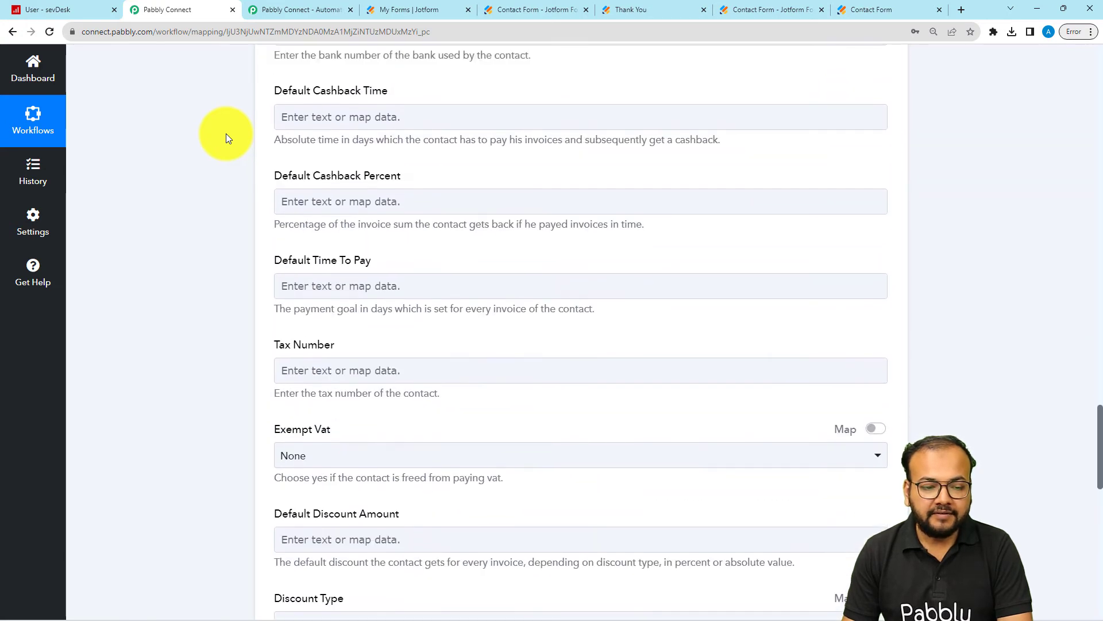
scroll(226, 133, "up", 18)
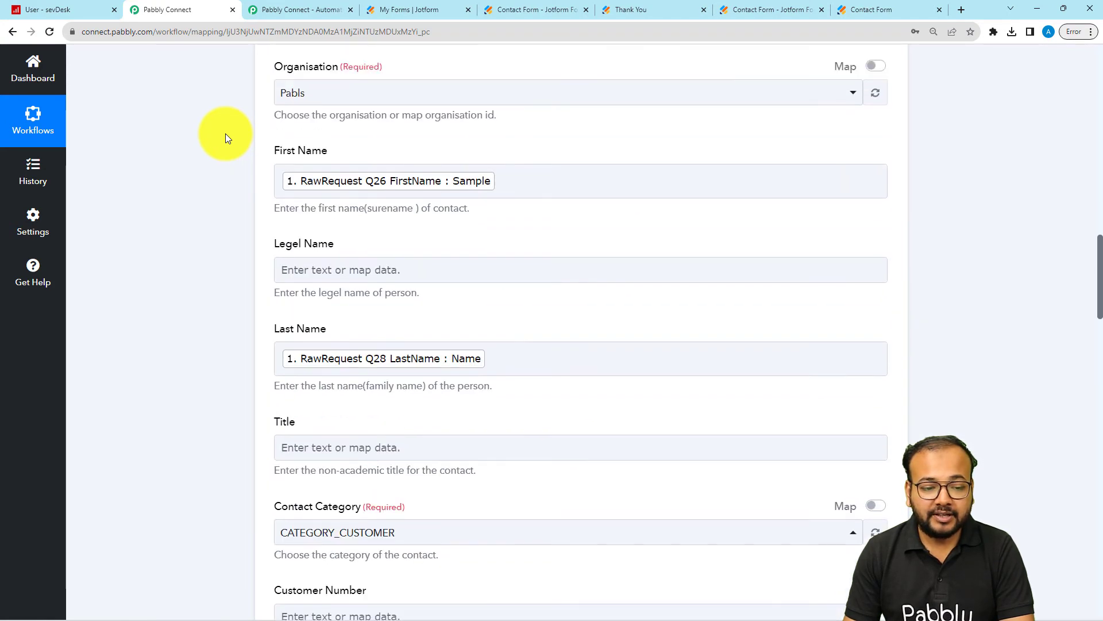
scroll(225, 133, "up", 4)
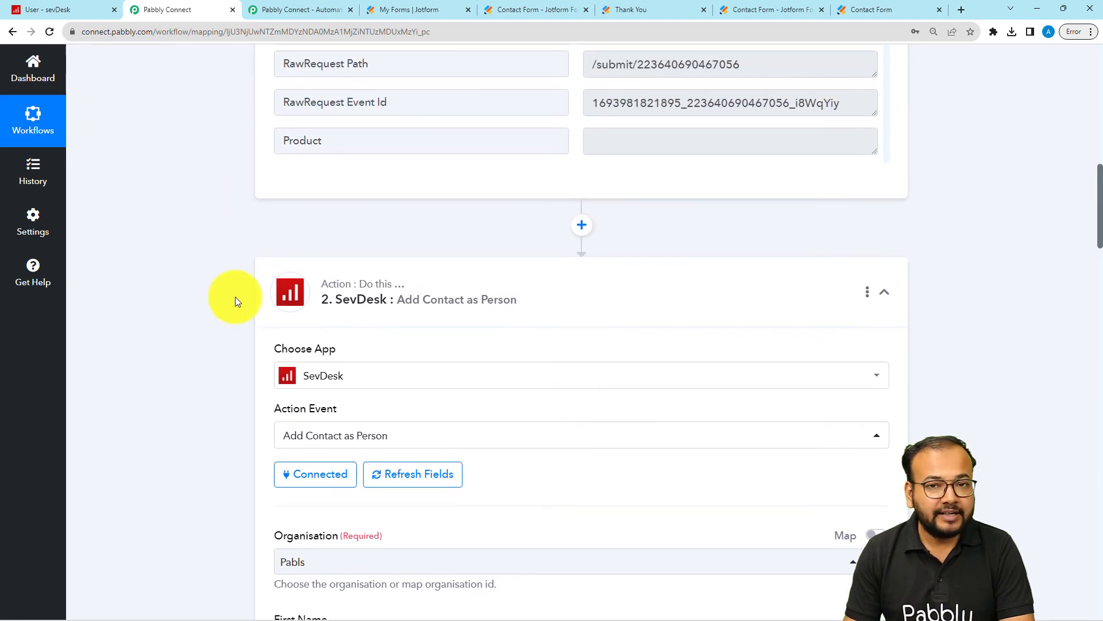
Step: Add another action step after the SevDesk person contact step and choose SevDesk as its app
scroll(235, 301, "down", 12)
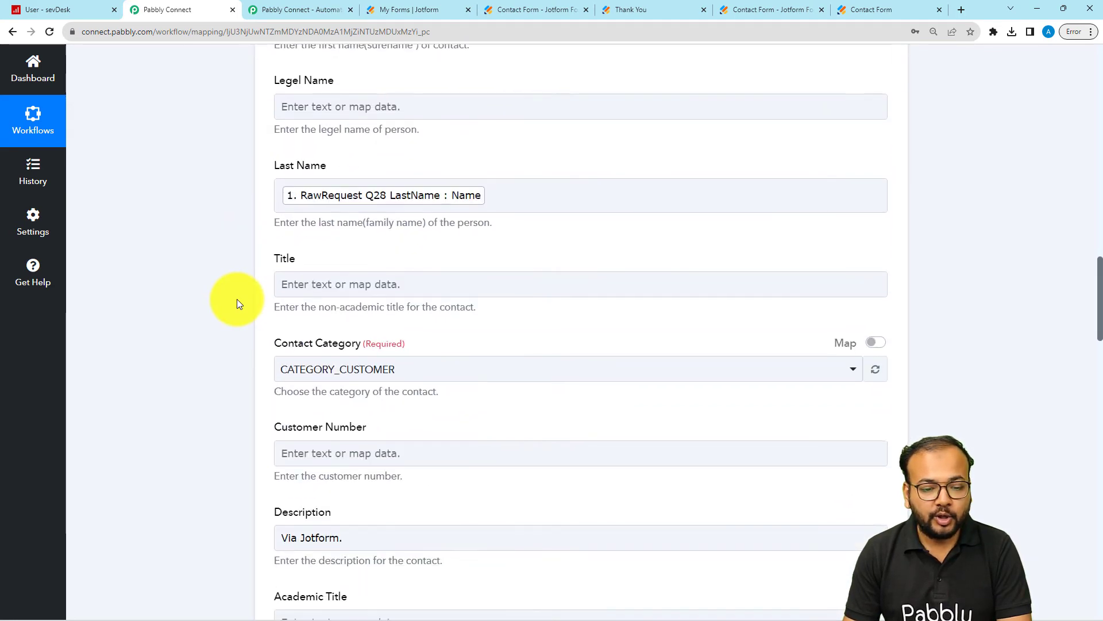
scroll(239, 303, "down", 20)
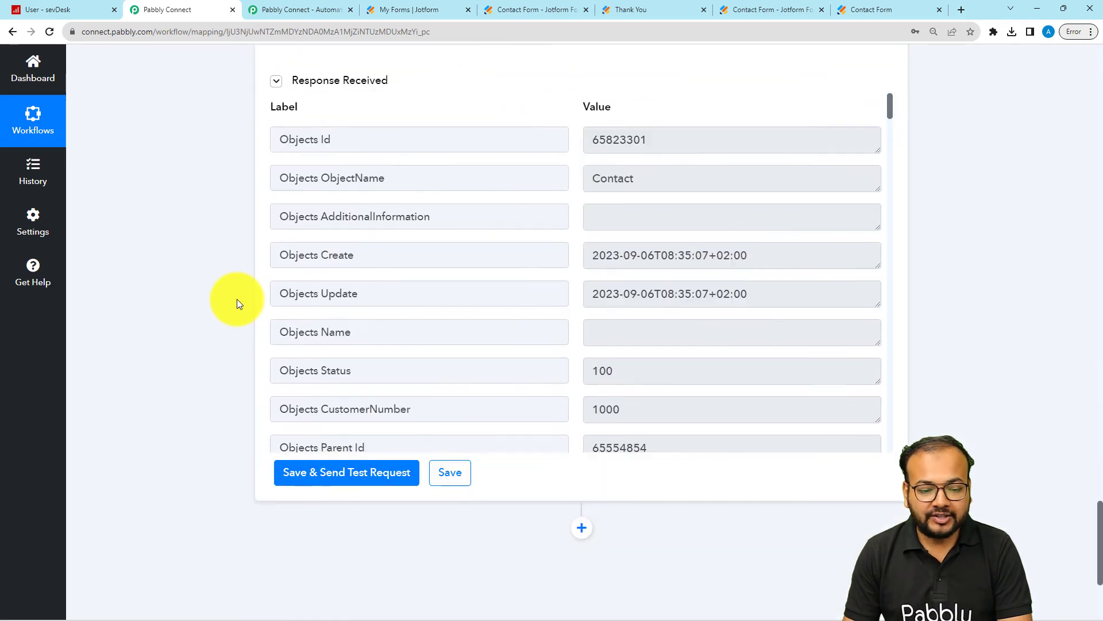
scroll(239, 304, "down", 4)
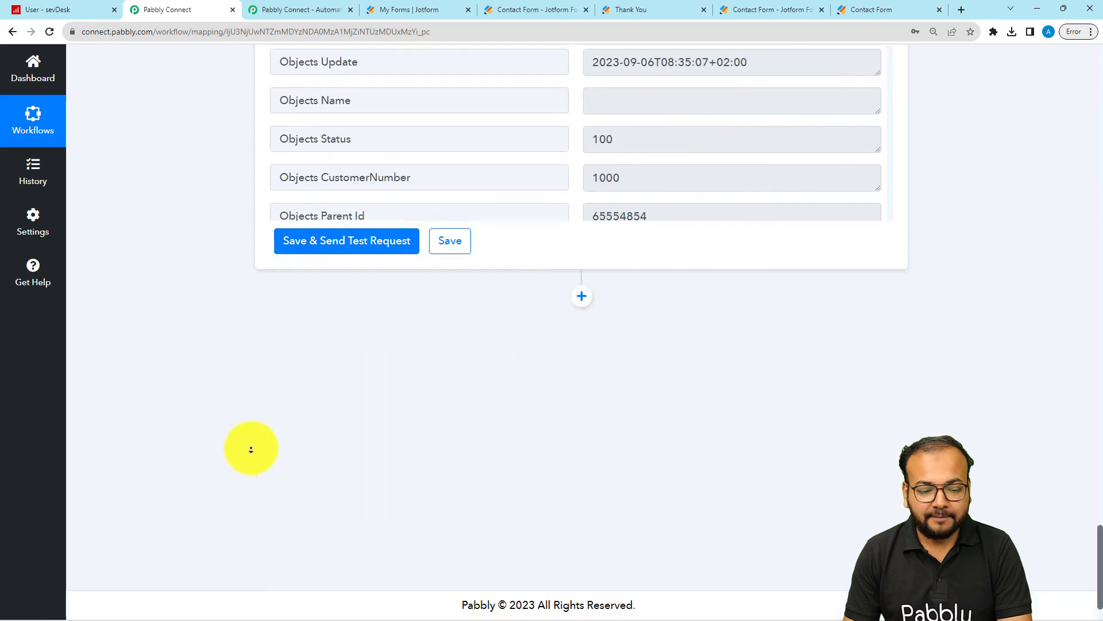
left_click(583, 298)
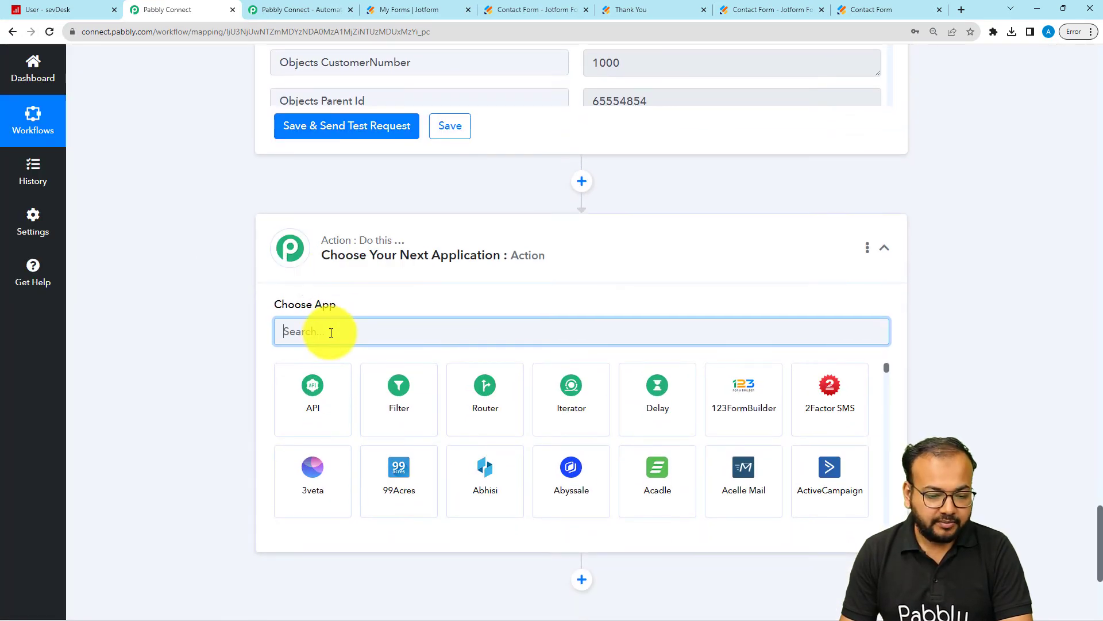
type("sevd")
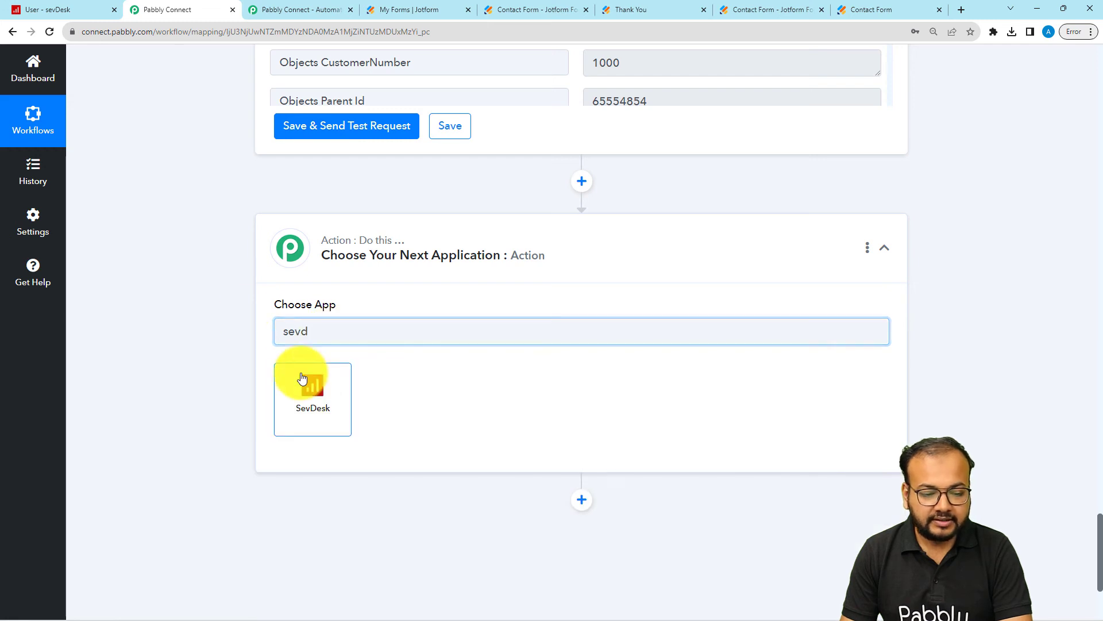
left_click(289, 428)
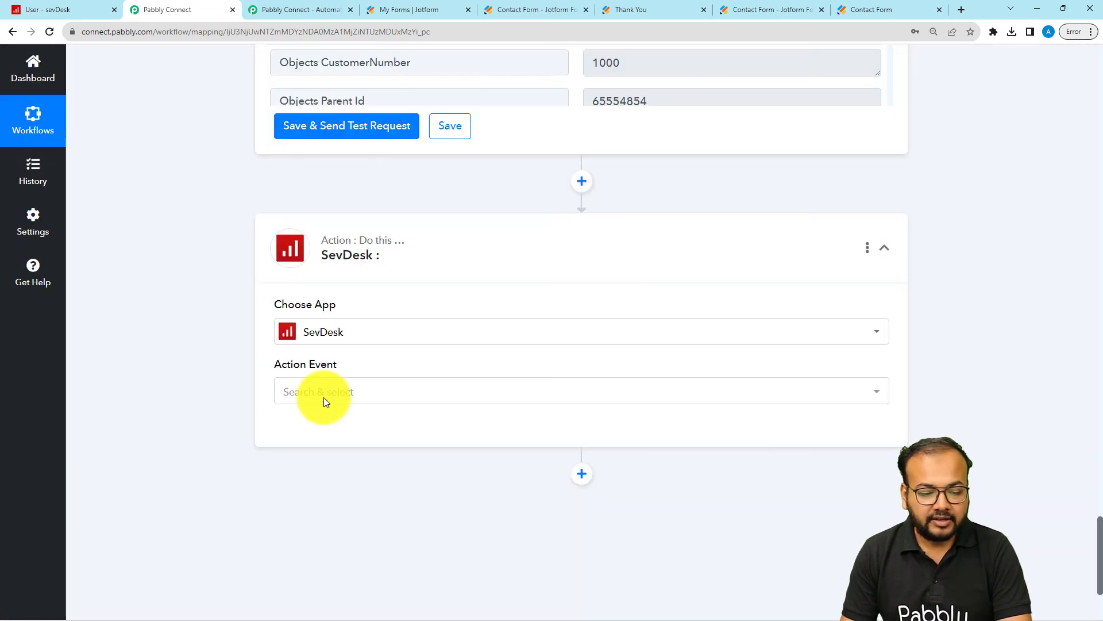
Step: Set the new SevDesk action's event to Add Contact Details and connect it through the existing connection SevDesk #2
left_click(320, 395)
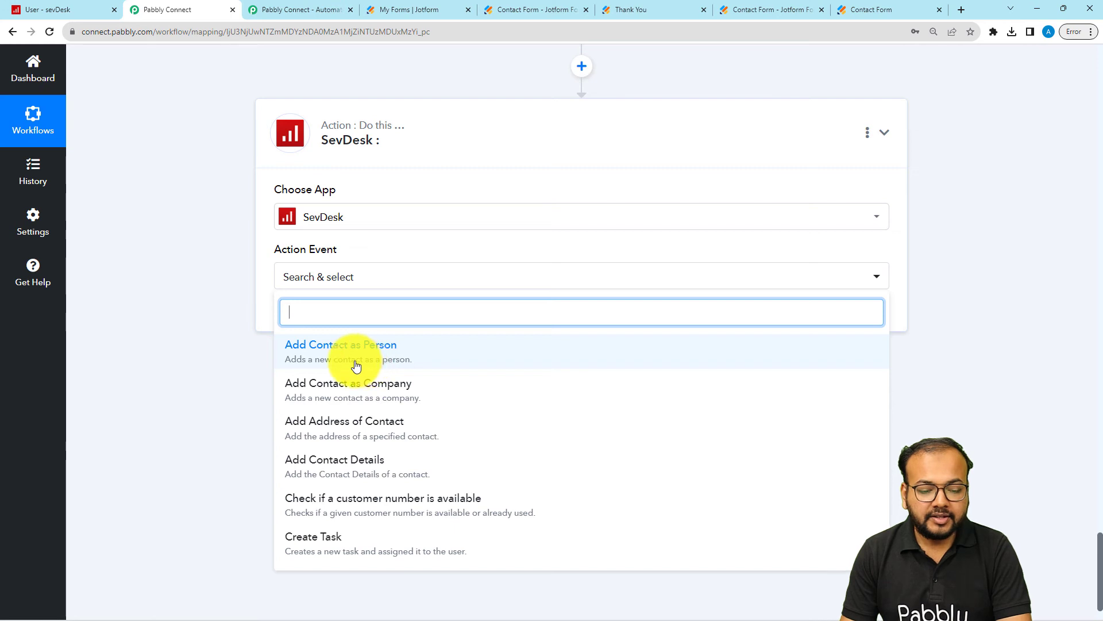
left_click(318, 466)
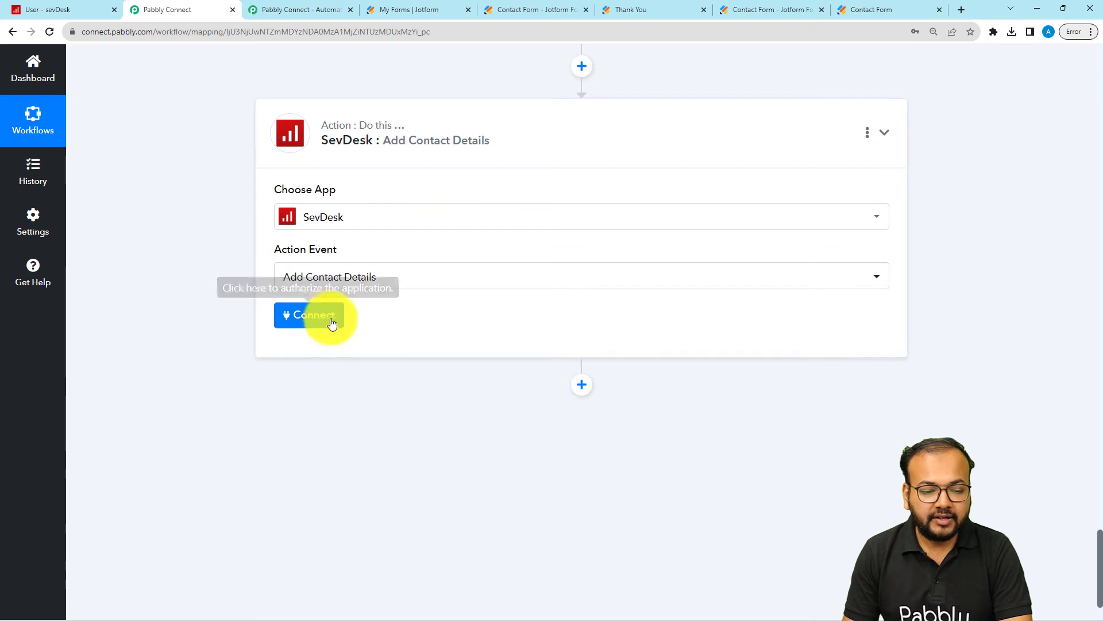
left_click(323, 316)
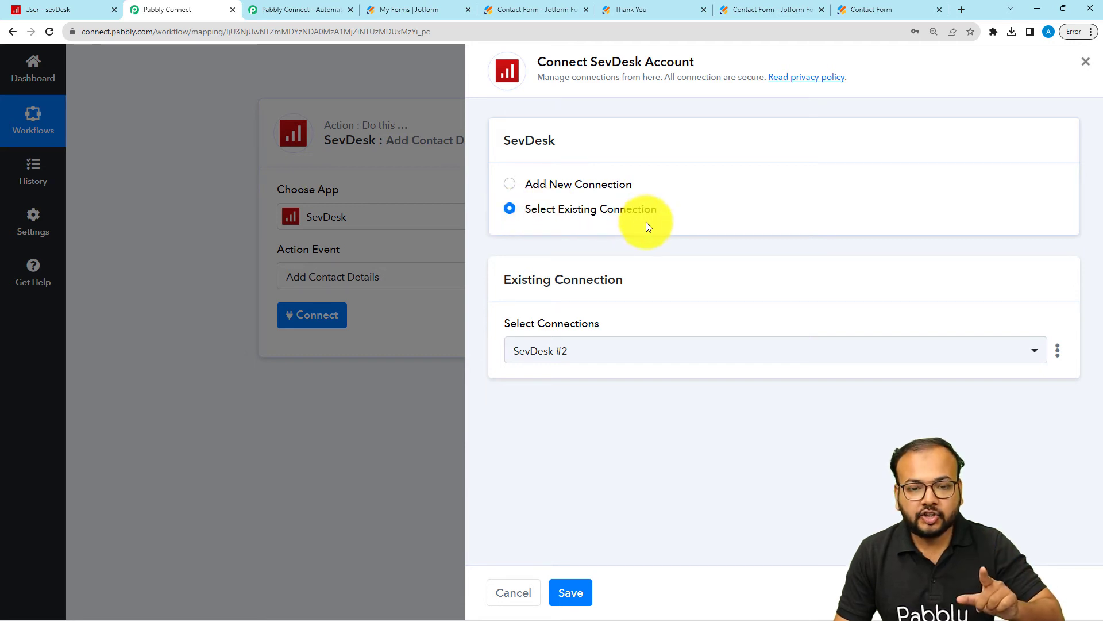
left_click(574, 595)
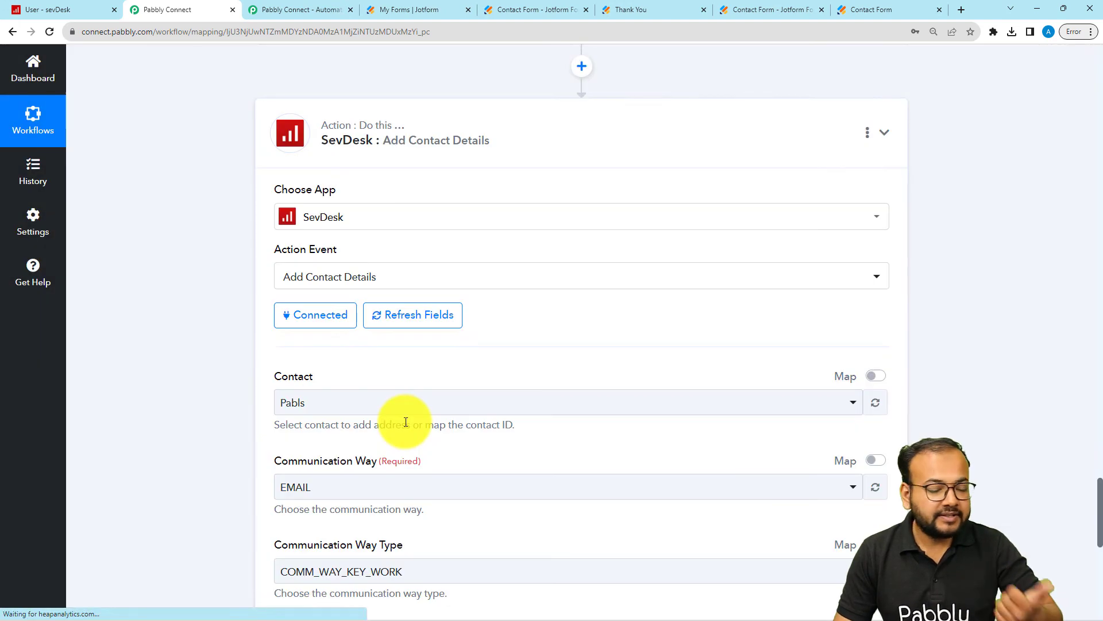
Step: Enable mapping for the Contact field and map it to Objects Id from the Add Contact as Person response
scroll(226, 378, "down", 4)
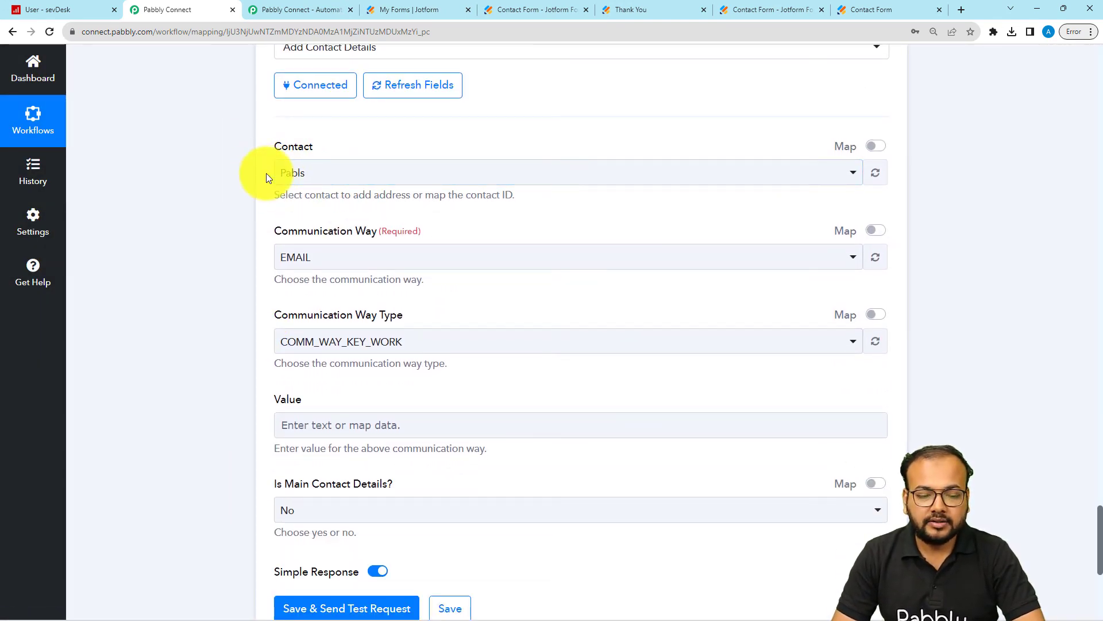
left_click(296, 177)
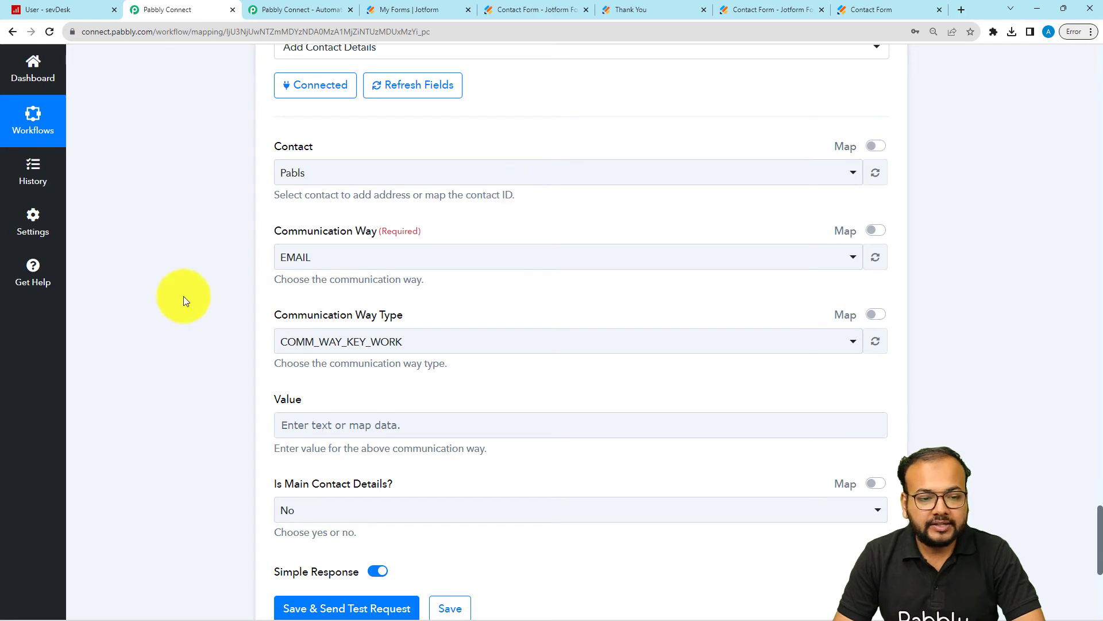
scroll(184, 296, "up", 7)
scroll(185, 300, "up", 6)
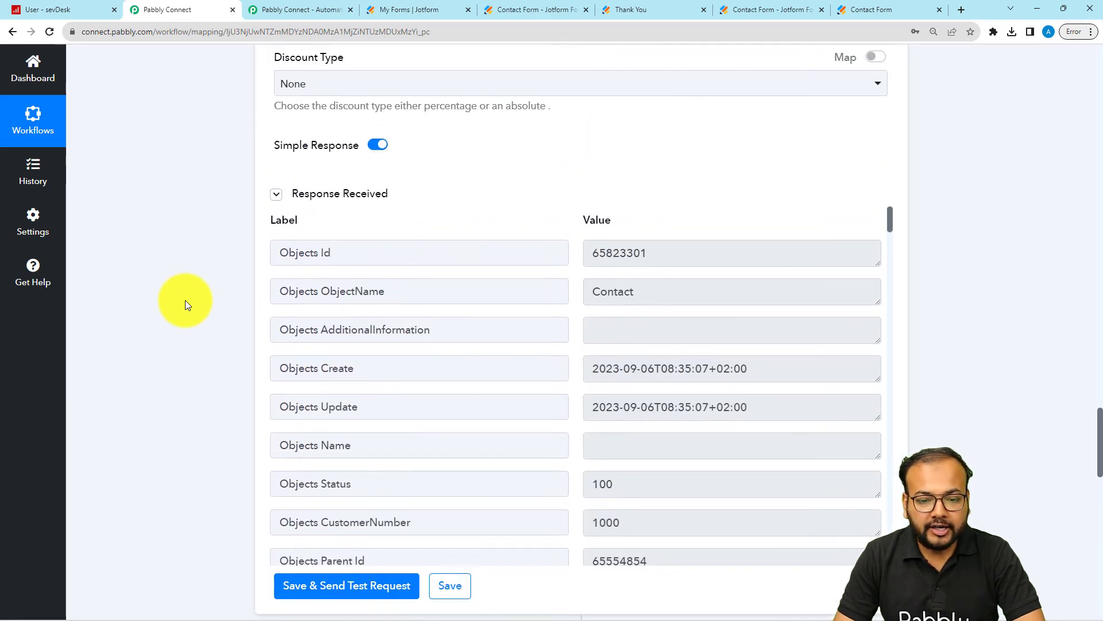
left_click_drag(340, 253, 267, 259)
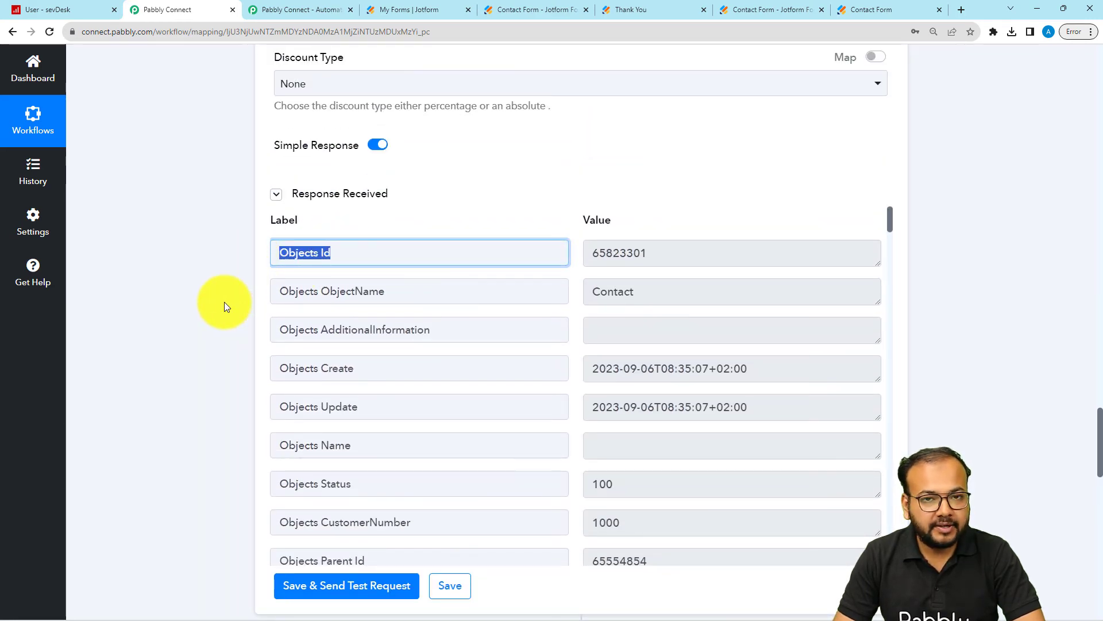
scroll(224, 302, "down", 10)
scroll(224, 302, "down", 2)
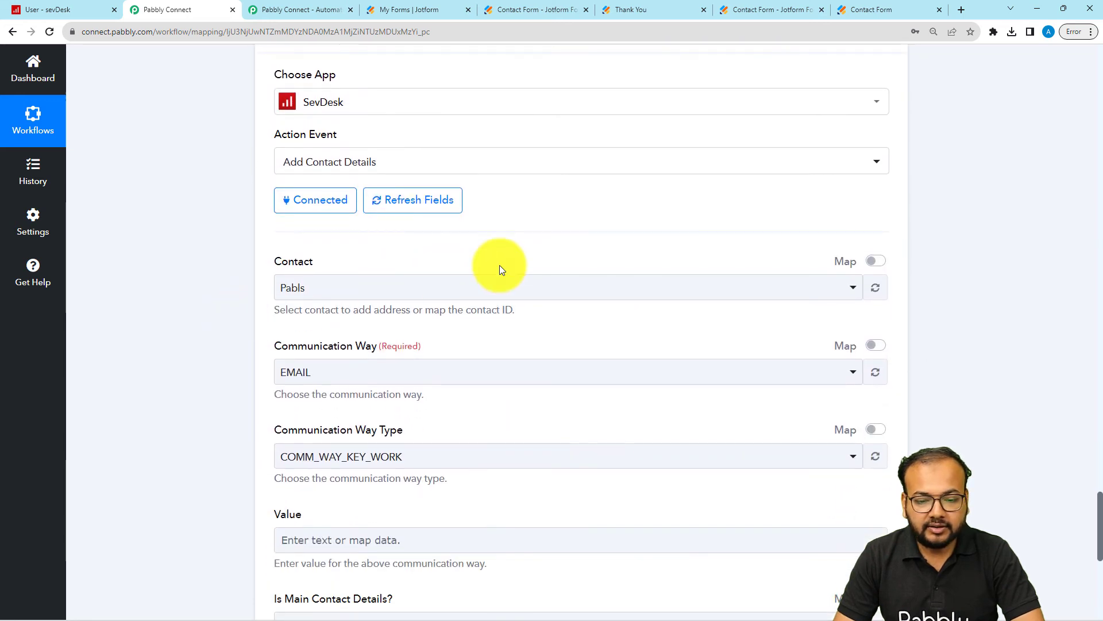
left_click(875, 261)
left_click(465, 286)
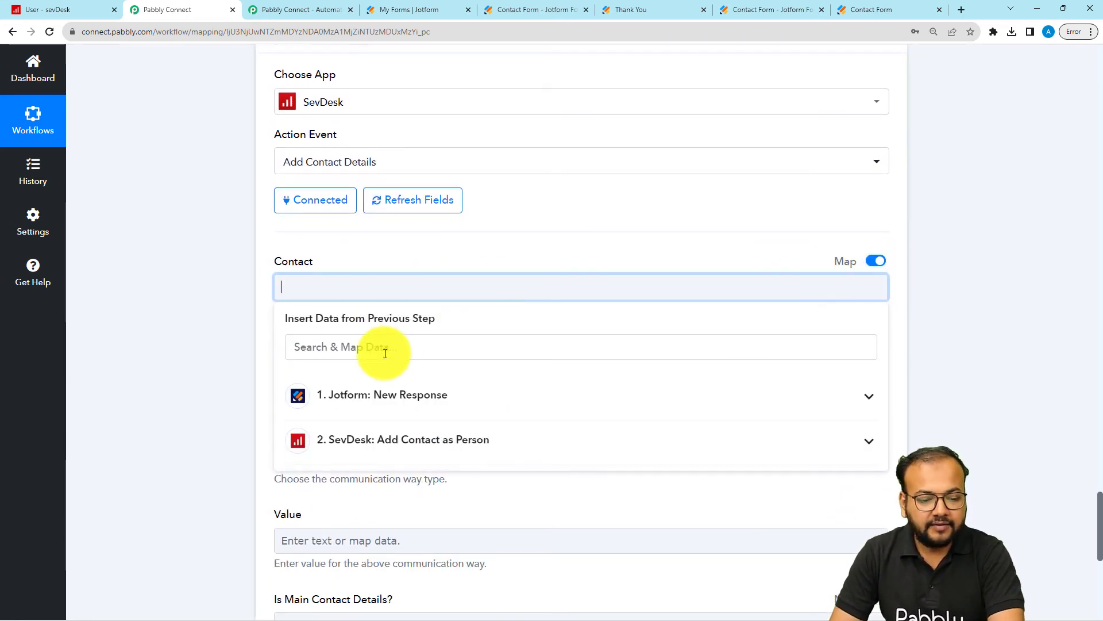
left_click(338, 443)
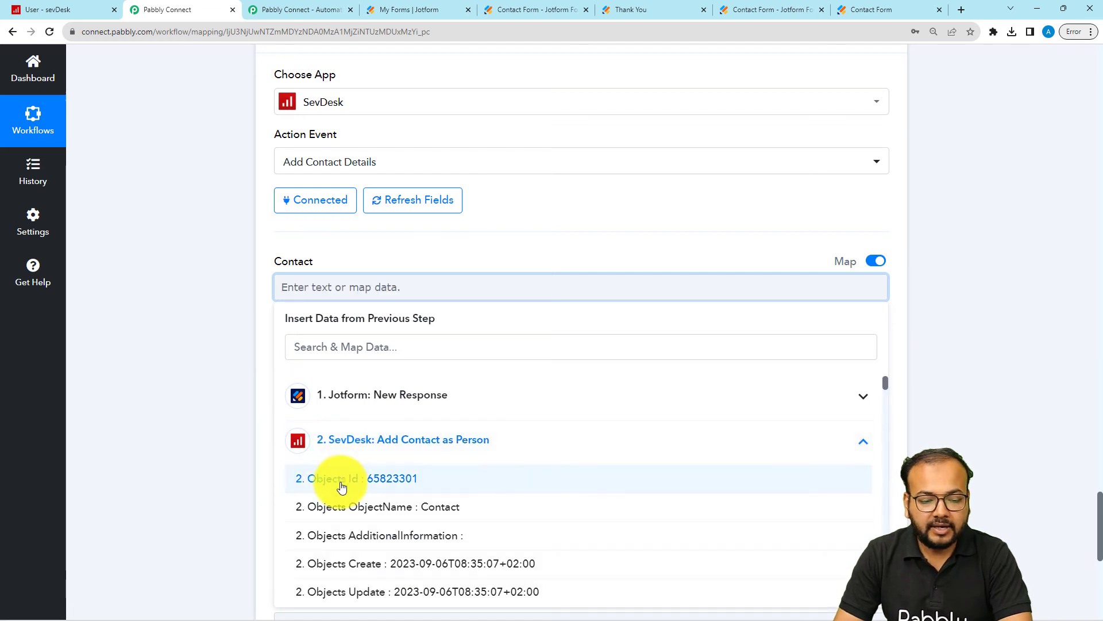
left_click(340, 478)
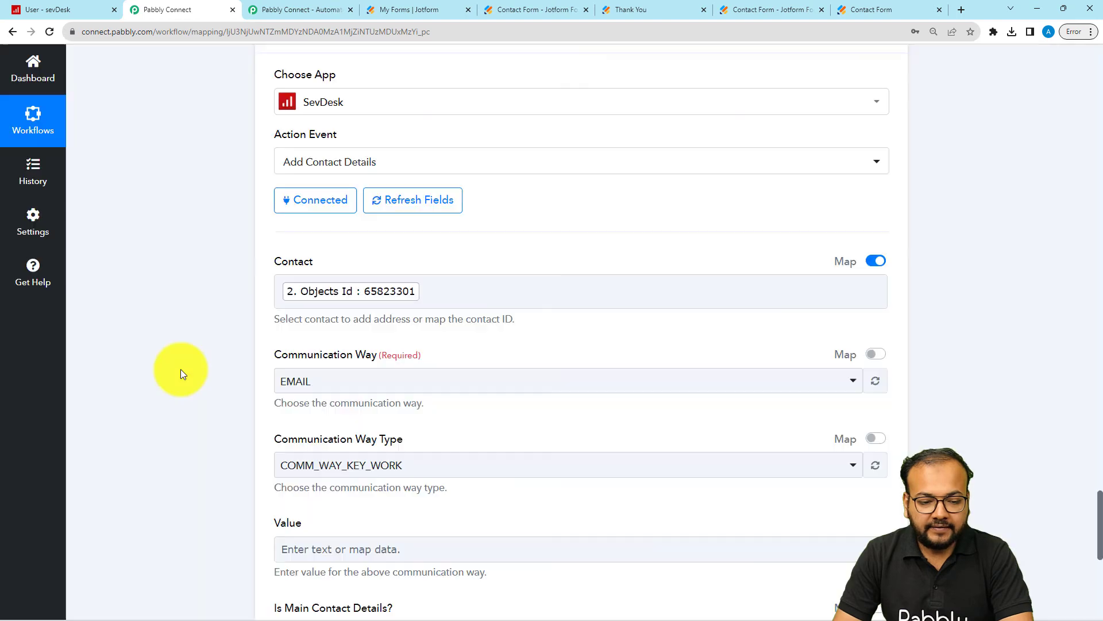
Step: Set the Communication Way to the first EMAIL option and the Communication Way Type to COMM_WAY_KEY_WORK
scroll(180, 369, "down", 2)
left_click(503, 270)
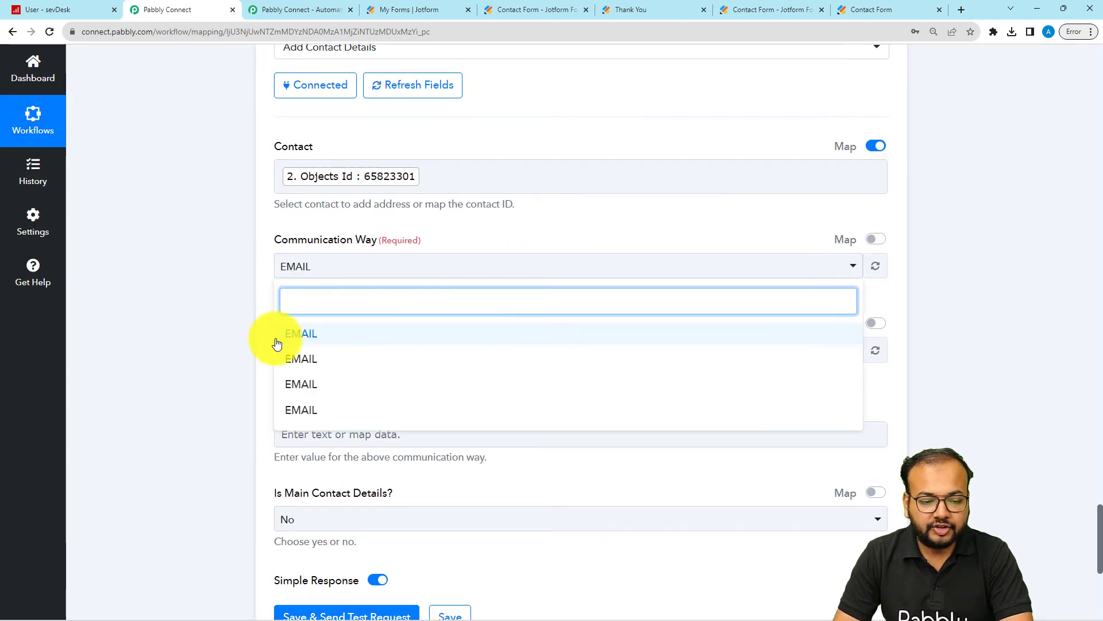
left_click(295, 332)
scroll(177, 285, "down", 3)
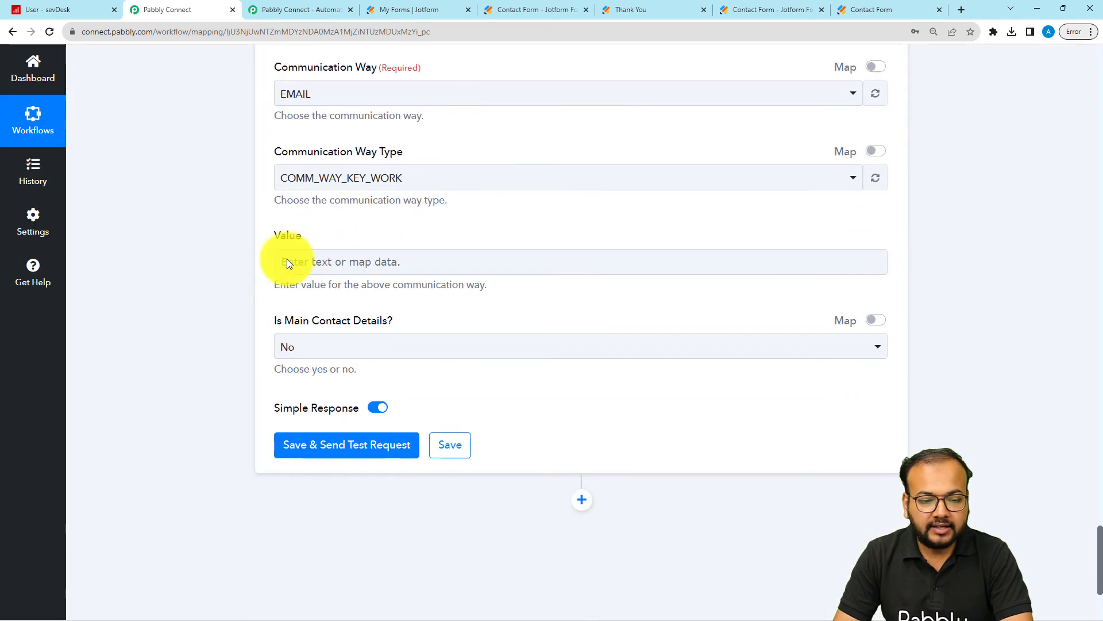
left_click(364, 189)
left_click(340, 248)
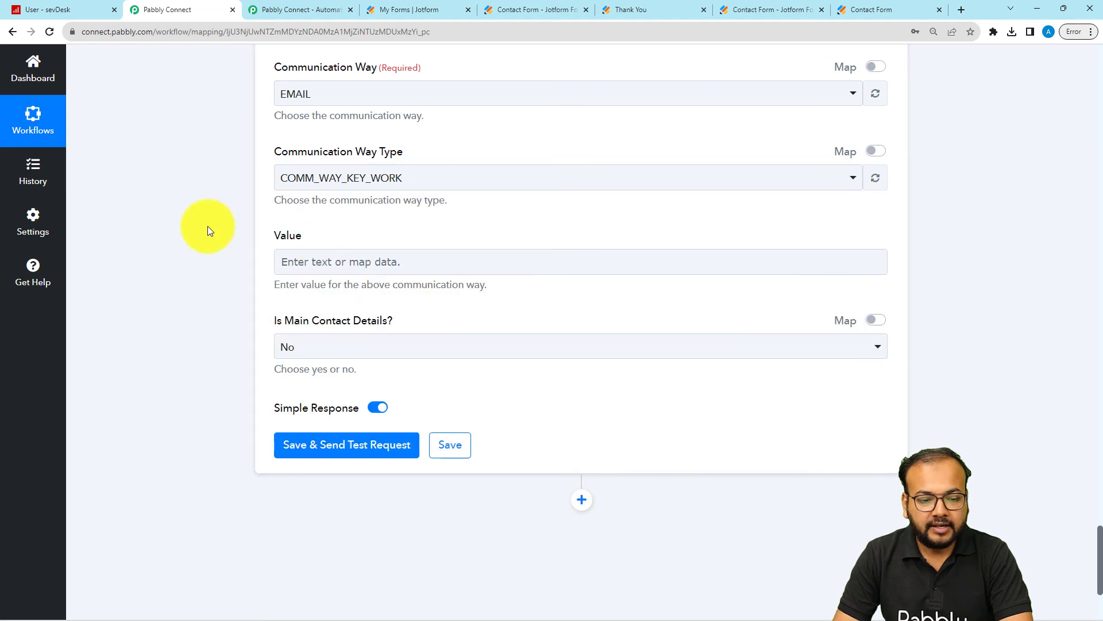
Step: Map the Value field to RawRequest Q21 Email from the Jotform New Response data
left_click(324, 260)
left_click(415, 296)
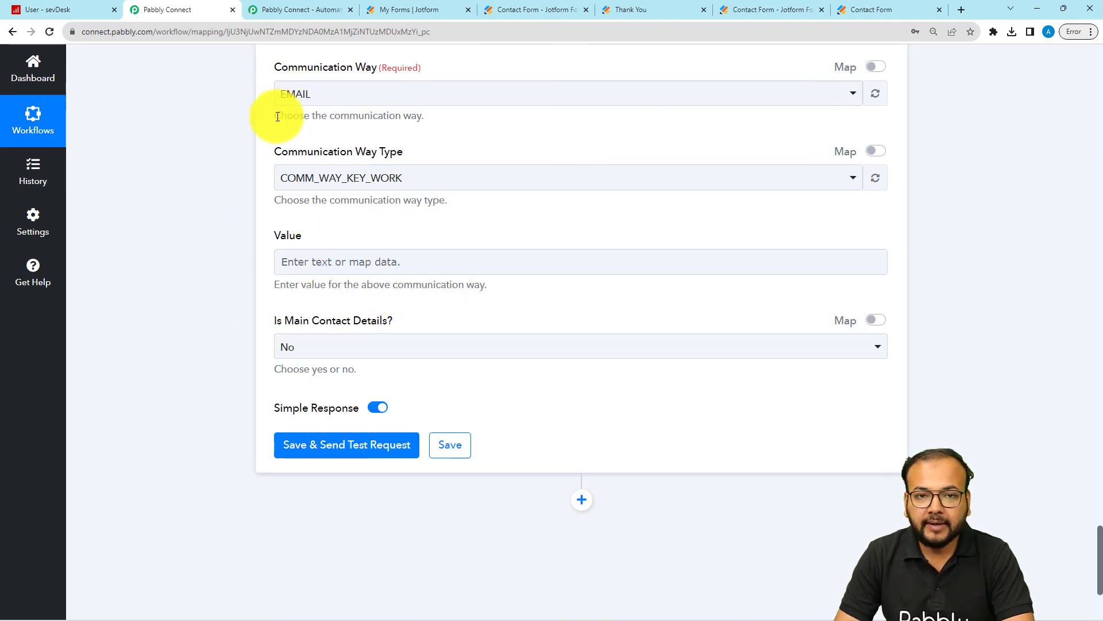
left_click(315, 260)
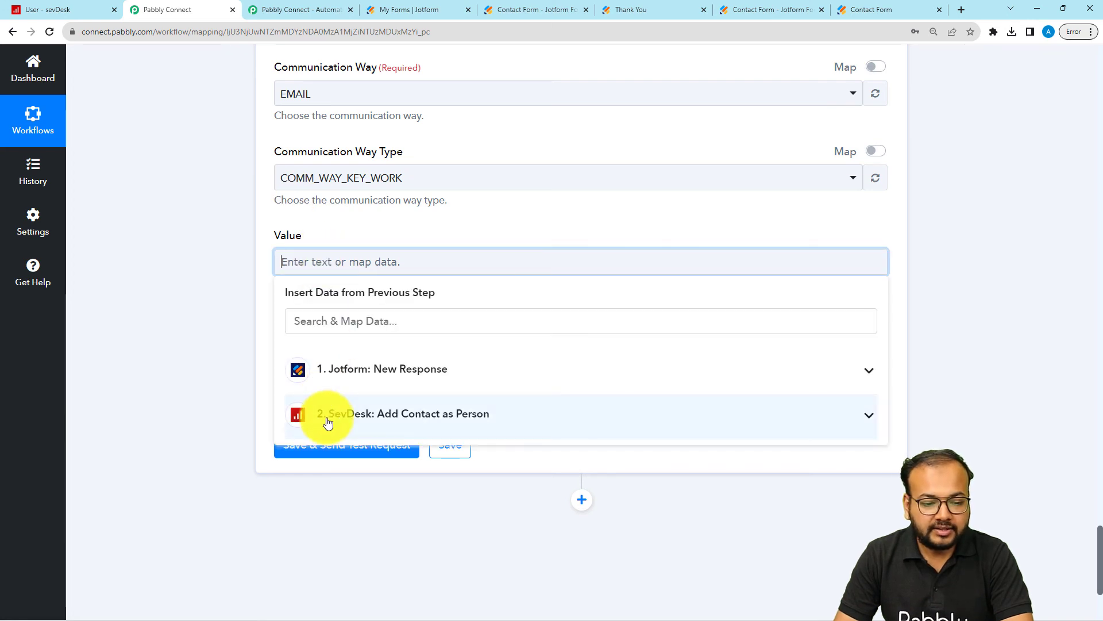
left_click(310, 414)
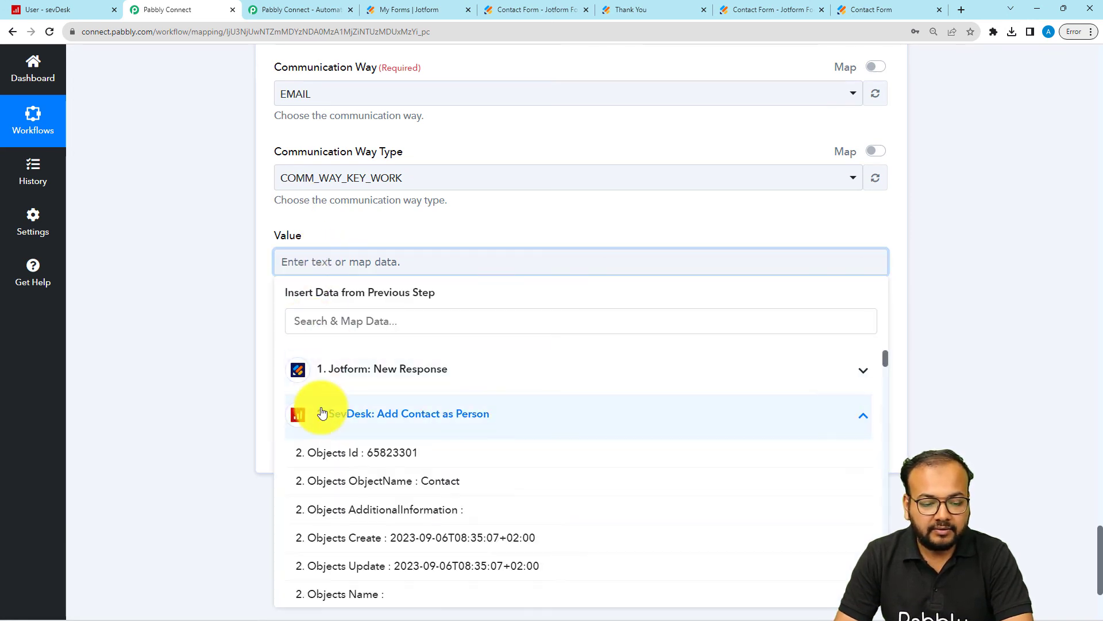
scroll(377, 555, "down", 5)
scroll(379, 554, "down", 5)
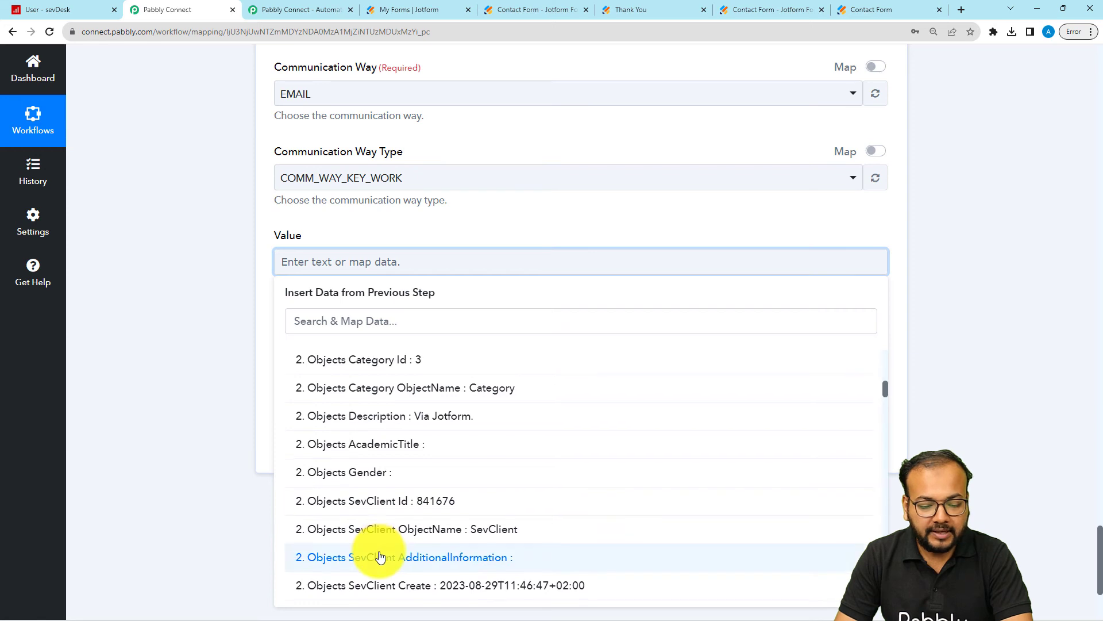
scroll(402, 546, "up", 15)
left_click(403, 428)
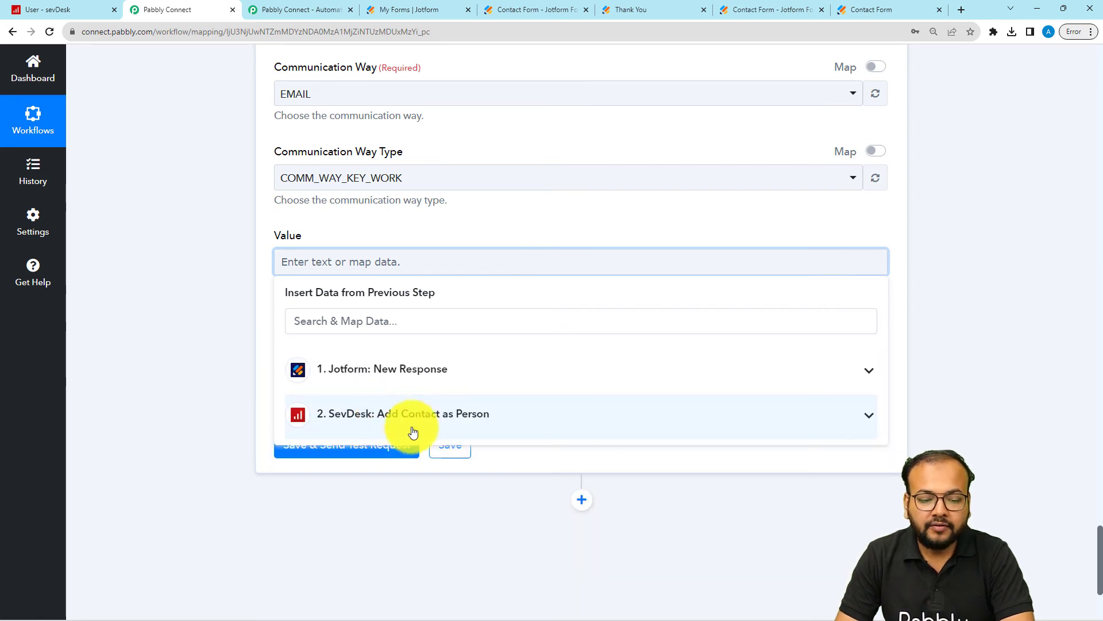
left_click(406, 382)
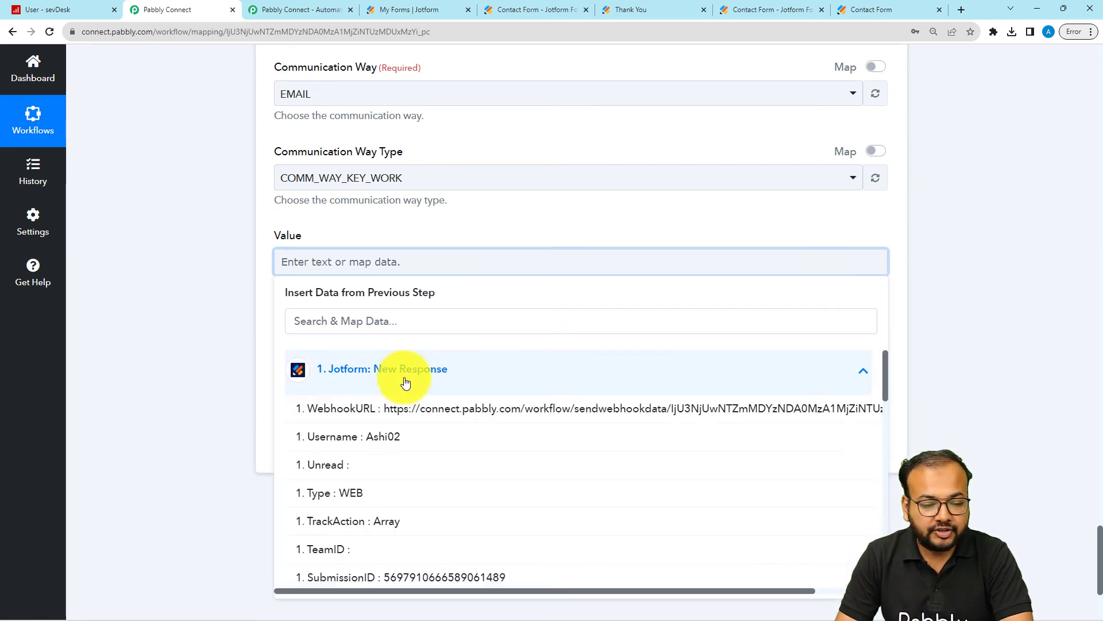
scroll(434, 467, "down", 10)
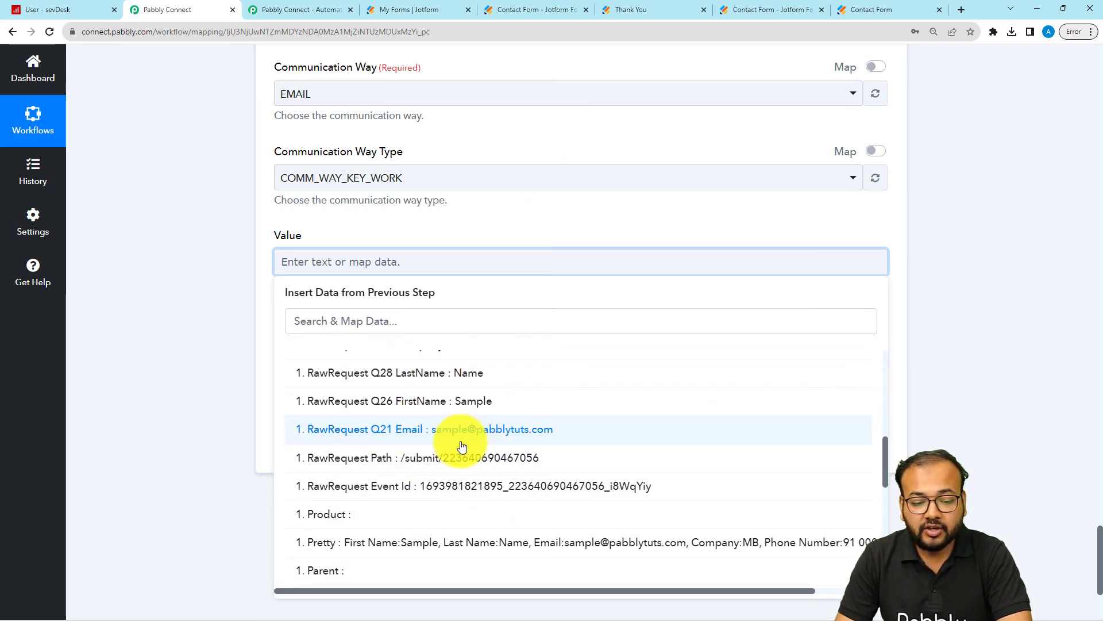
left_click(402, 435)
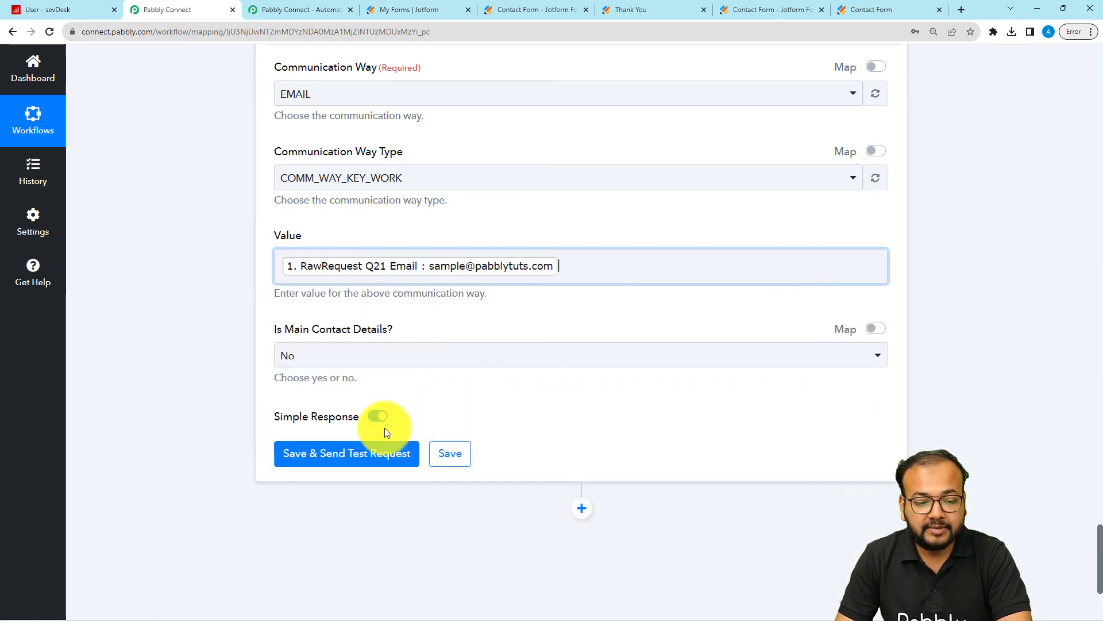
Step: Set Is Main Contact Details to Yes, then save and send the test request and collapse the received response
scroll(161, 282, "down", 4)
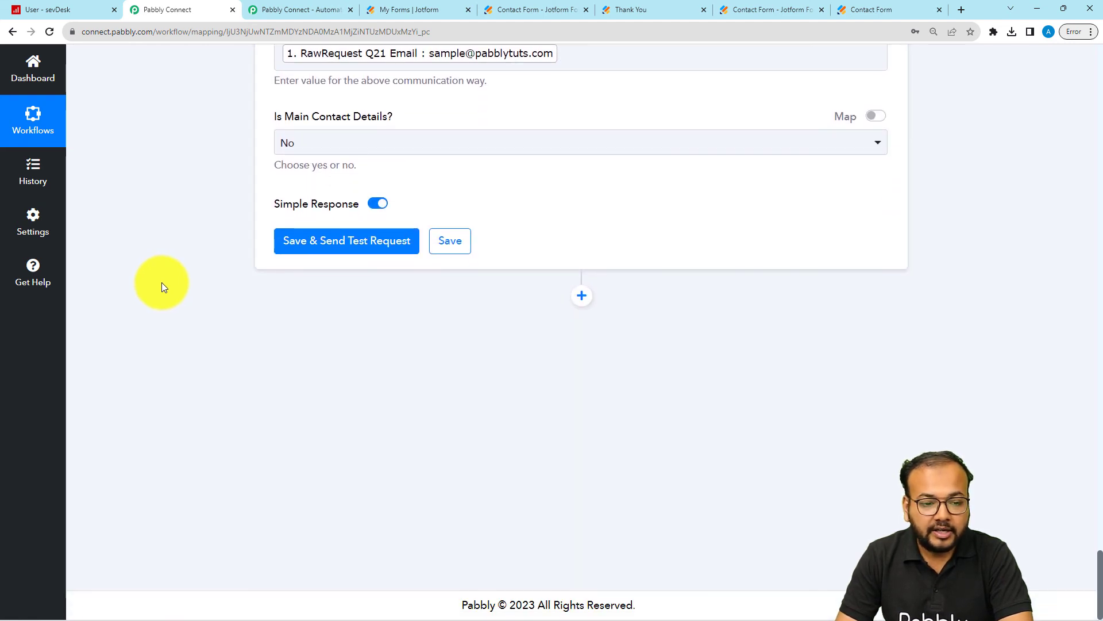
left_click(332, 157)
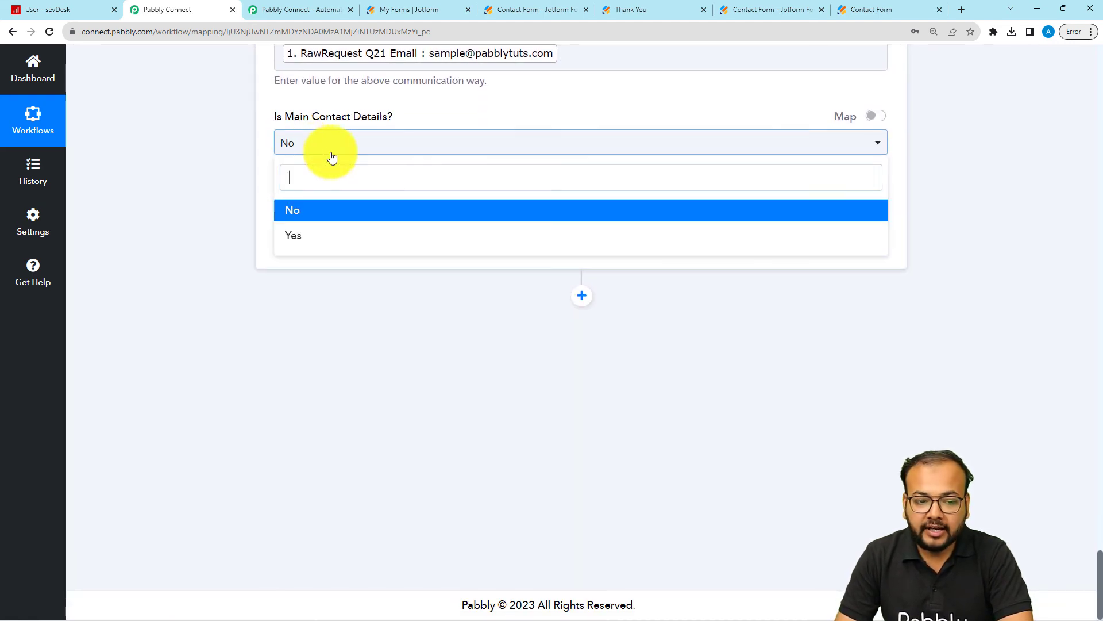
left_click(287, 239)
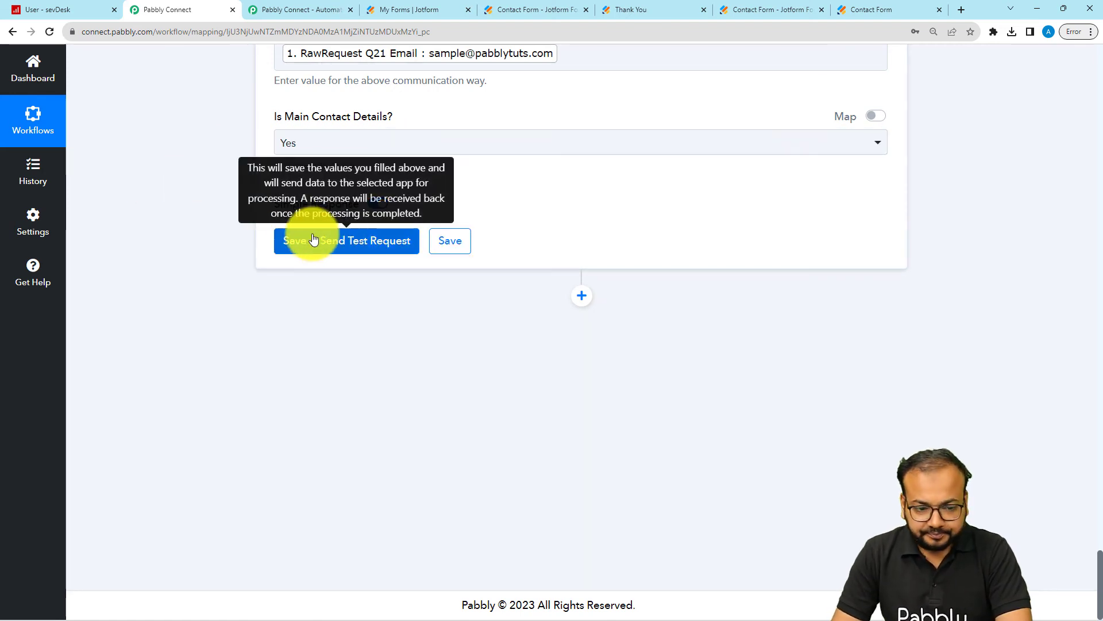
left_click(338, 253)
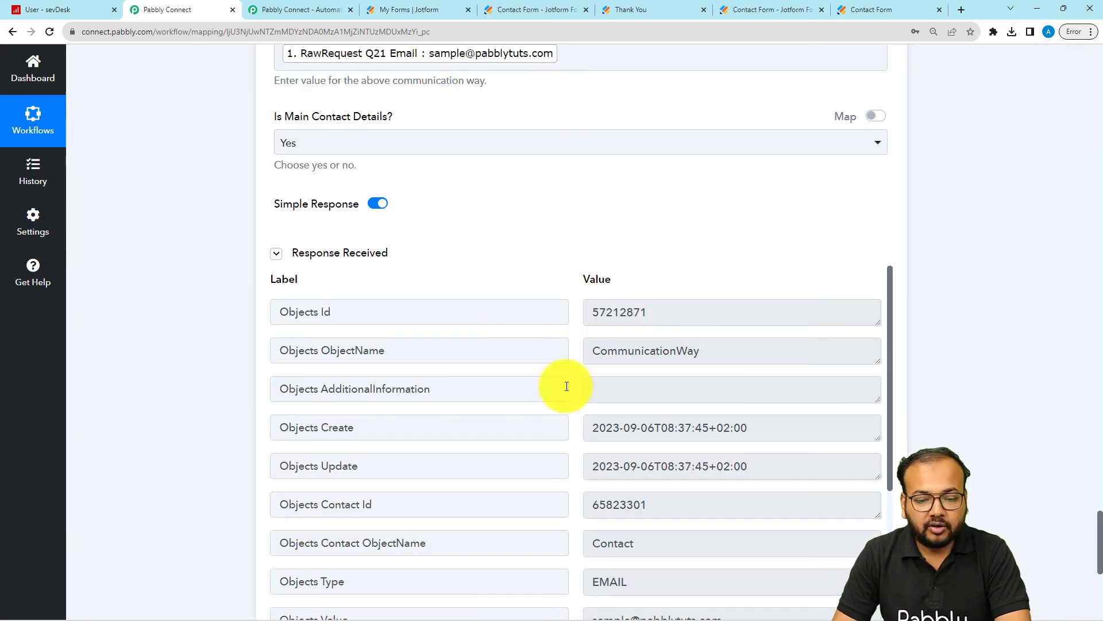
left_click(356, 254)
Step: Switch to SevDesk and open the newly created sample person in Contacts to check the email and description
left_click(94, 7)
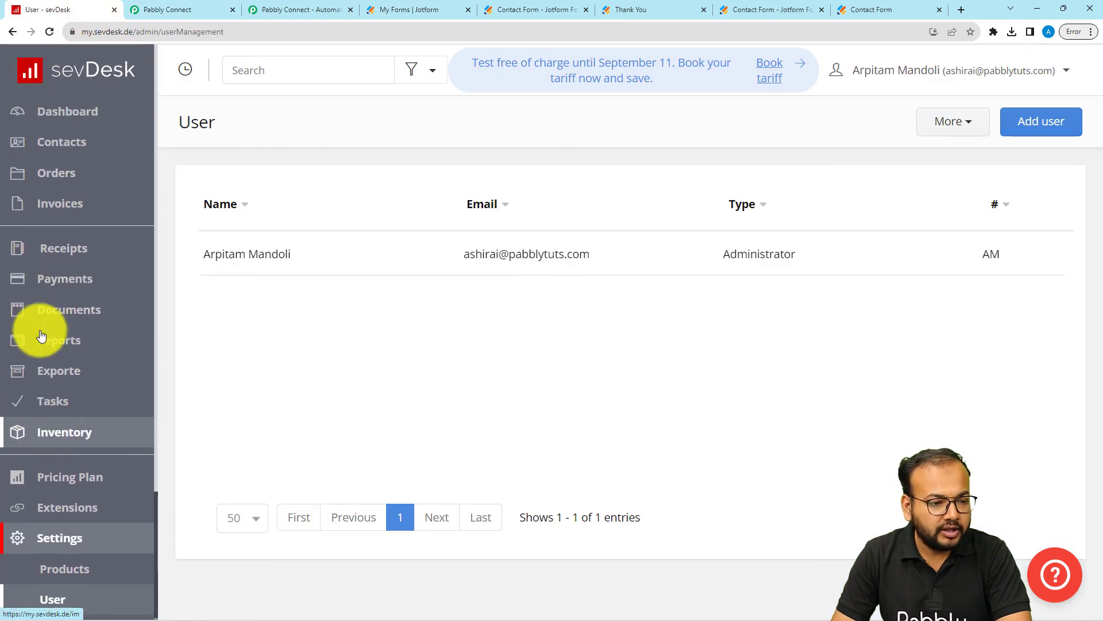
left_click(72, 142)
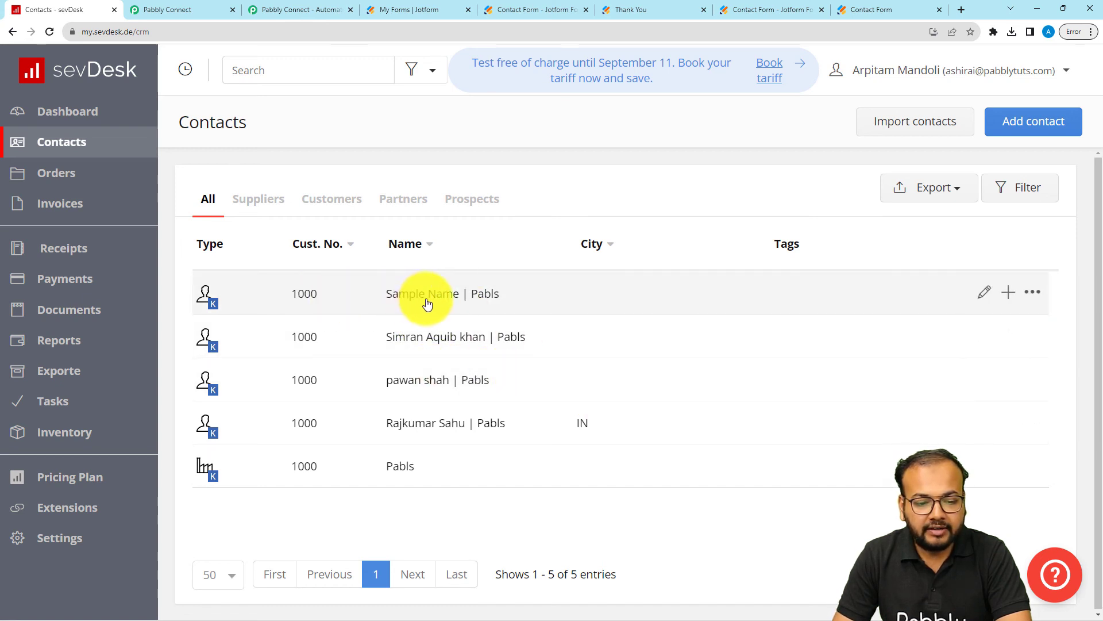
left_click(402, 305)
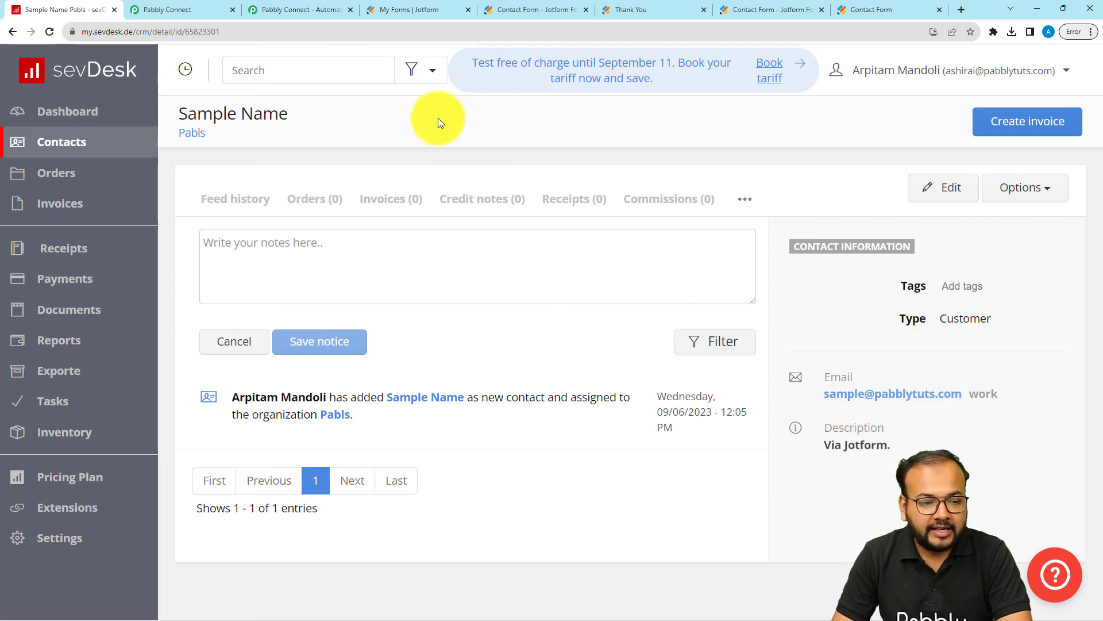
left_click(212, 6)
scroll(166, 328, "up", 5)
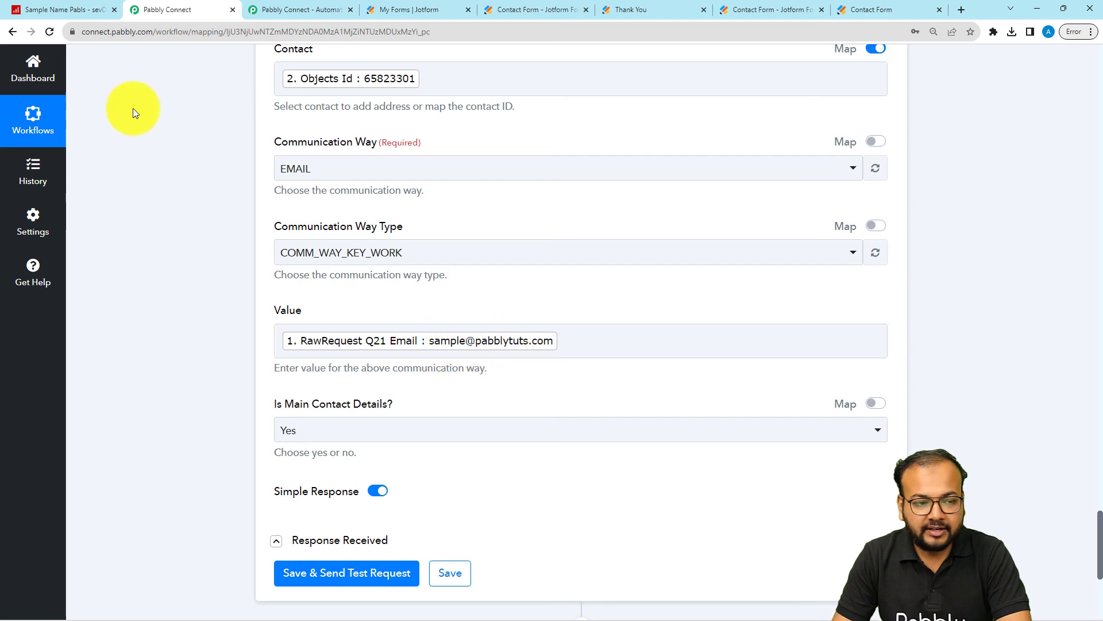
left_click(67, 17)
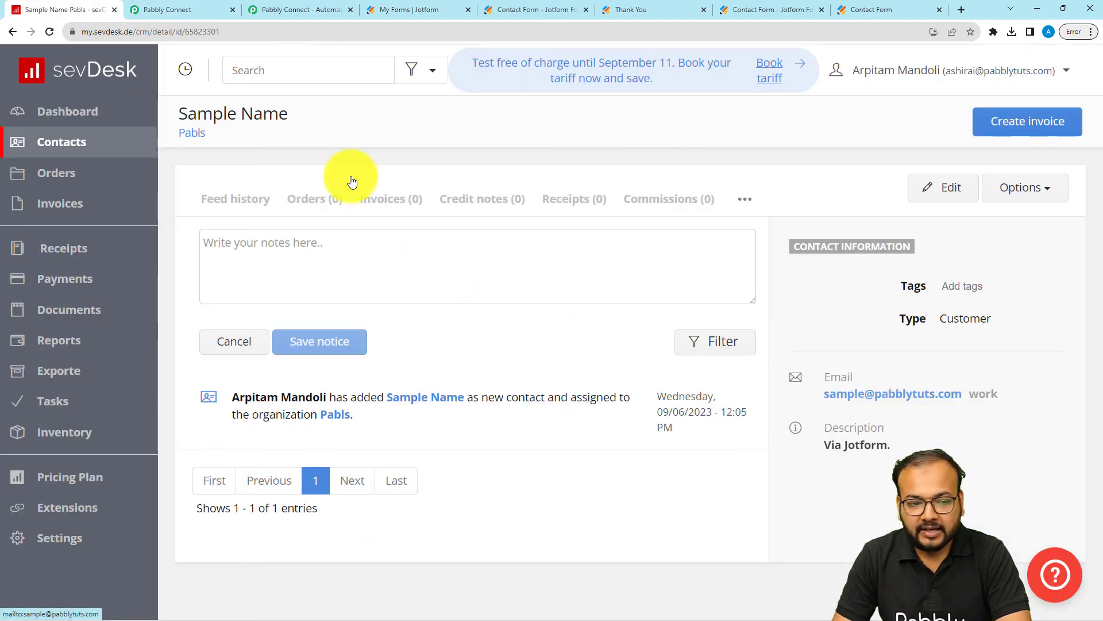
Step: Switch back to Pabbly Connect and review the field mappings of the Add Contact Details and Add Contact as Person actions
left_click(205, 16)
scroll(218, 412, "up", 10)
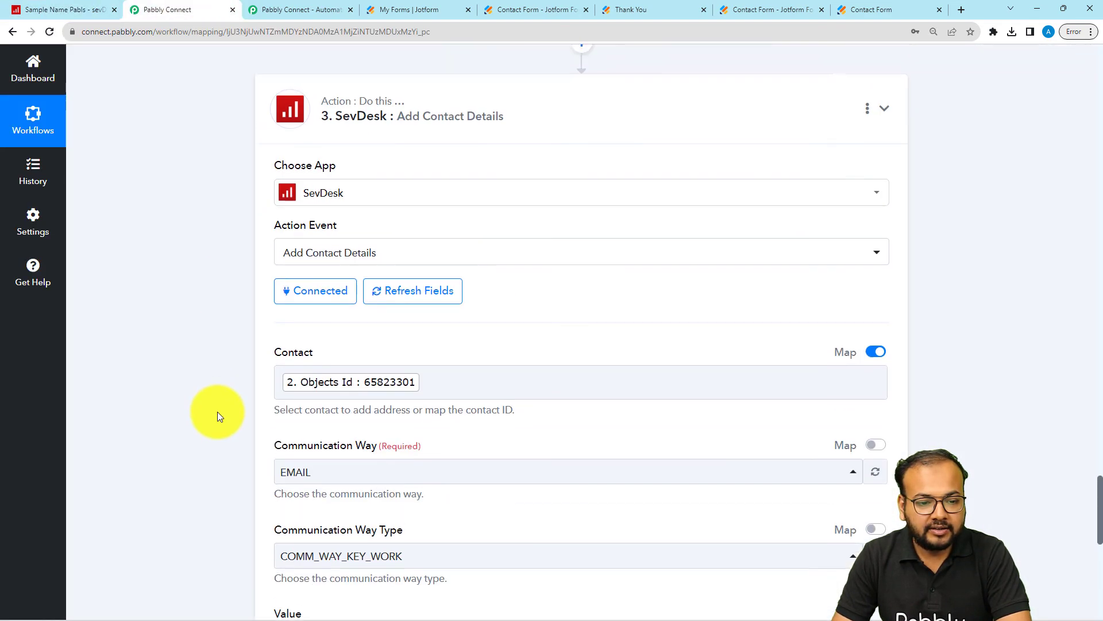
scroll(217, 411, "up", 13)
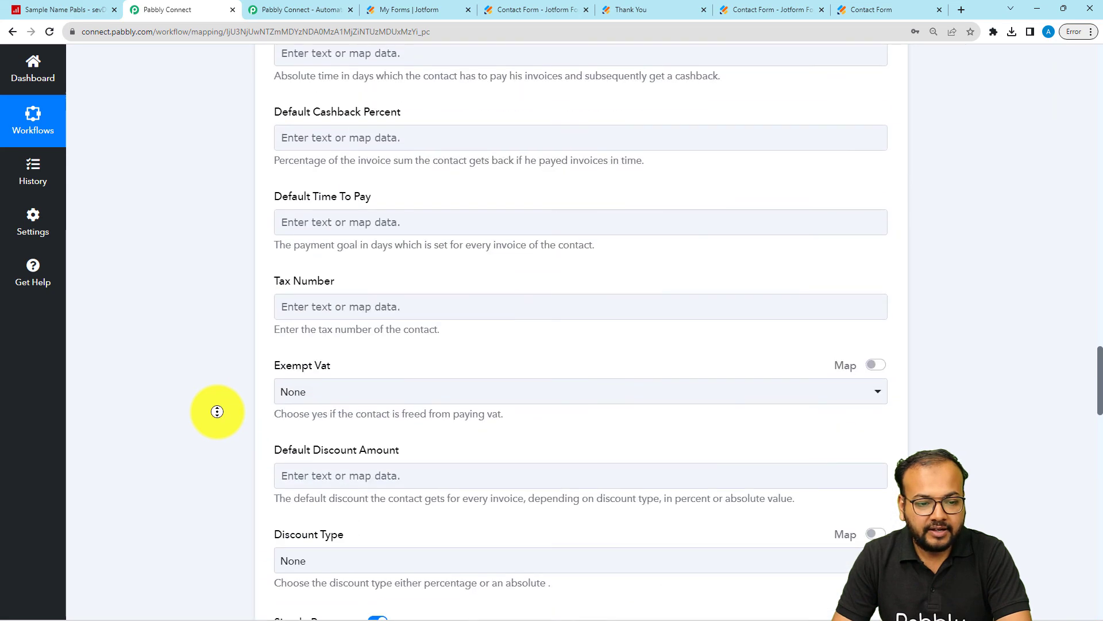
scroll(223, 345, "up", 15)
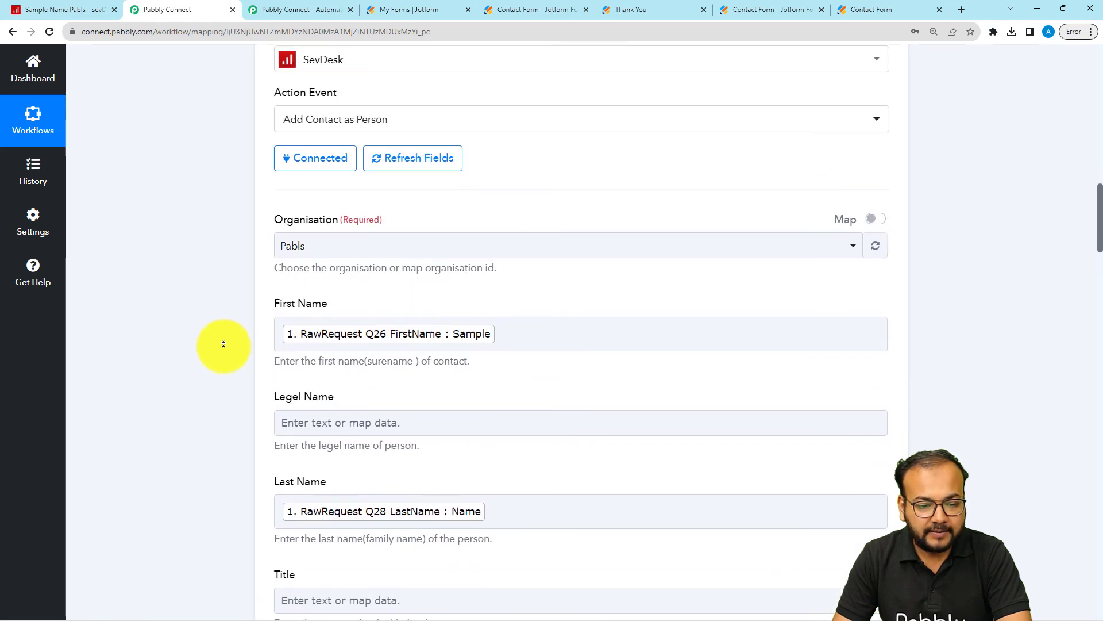
scroll(385, 426, "down", 2)
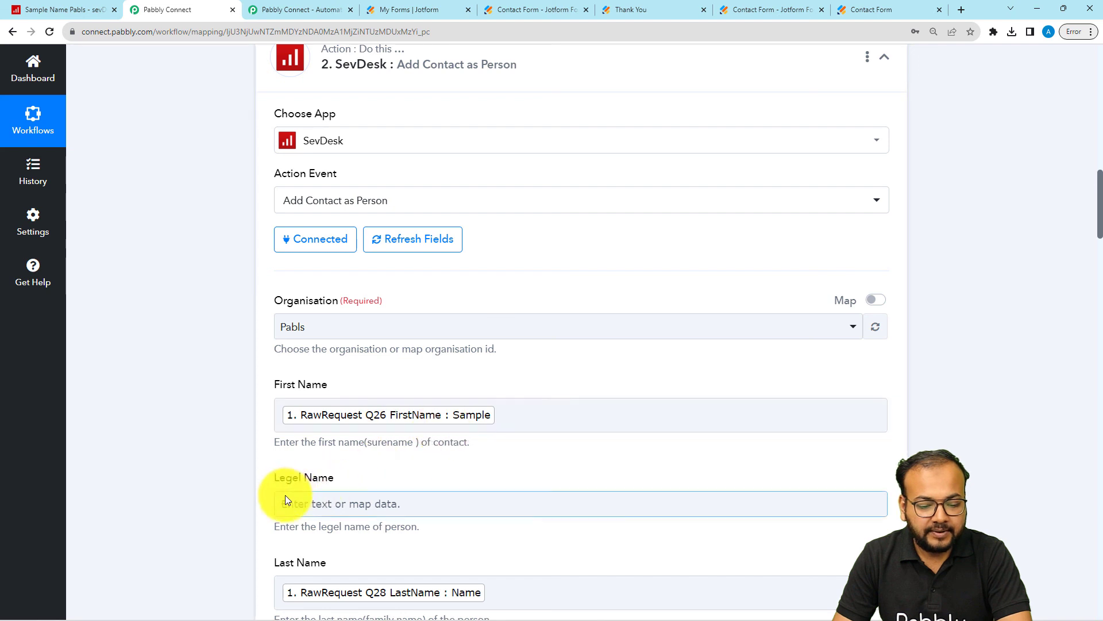
scroll(284, 495, "down", 2)
scroll(330, 506, "down", 8)
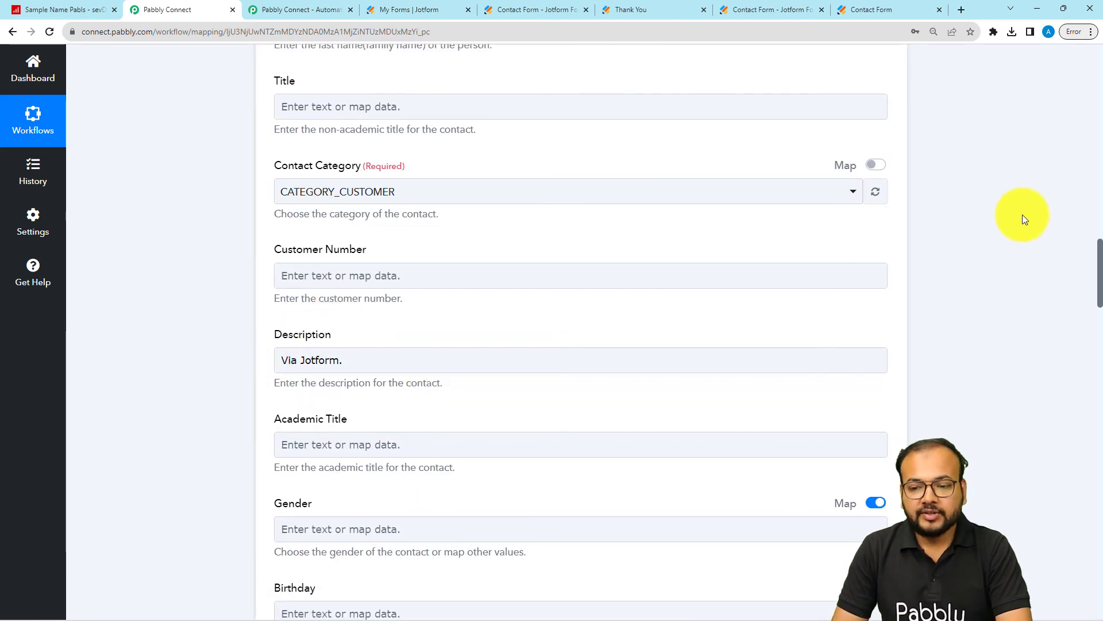
Step: Collapse the Jotform trigger and both SevDesk action steps to show the whole workflow in overview
left_click(1102, 121)
left_click(1102, 116)
left_click(1102, 115)
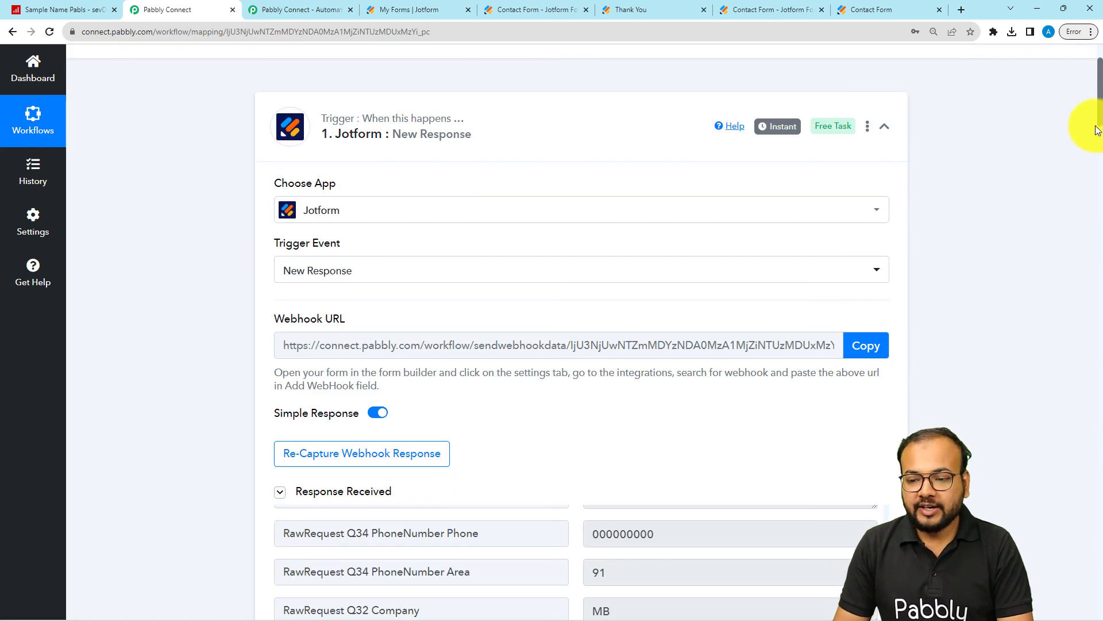
left_click_drag(1100, 92, 1086, 49)
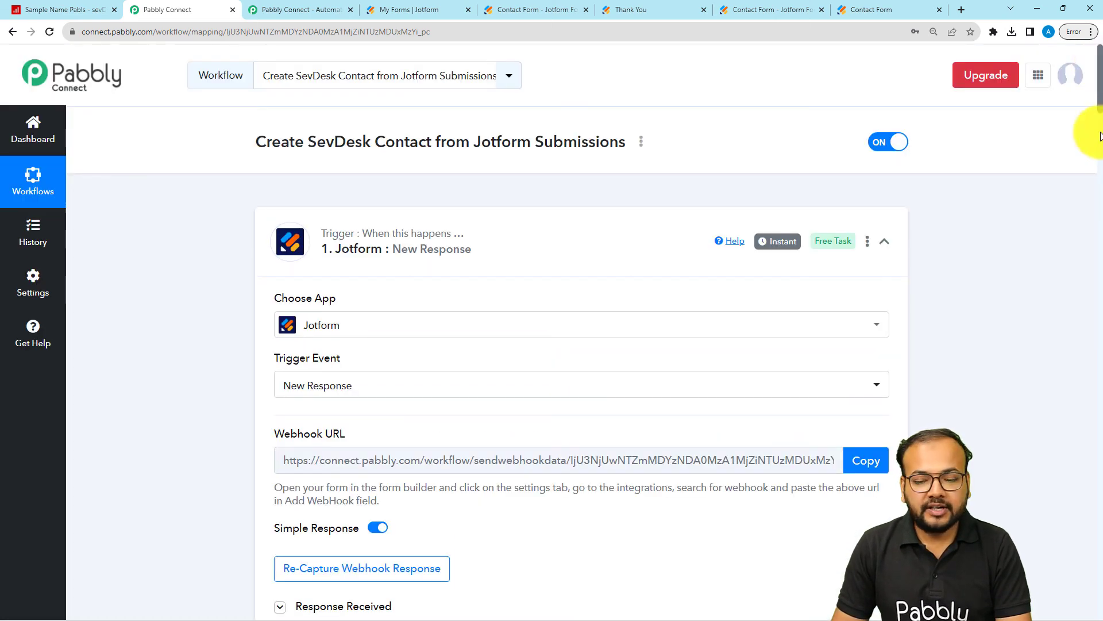
left_click(884, 240)
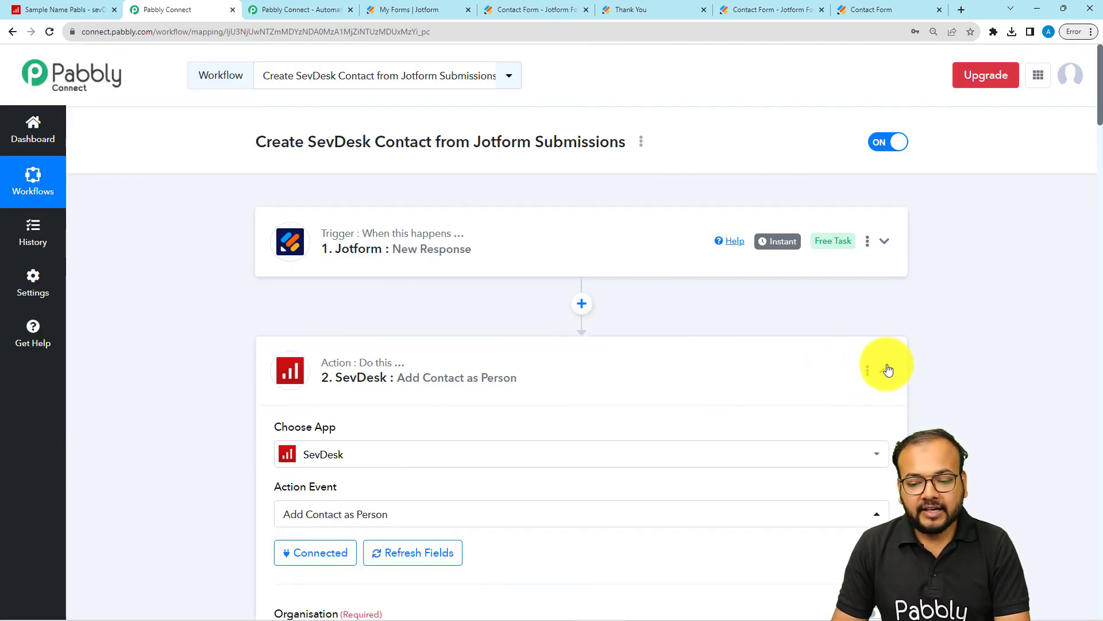
left_click(888, 368)
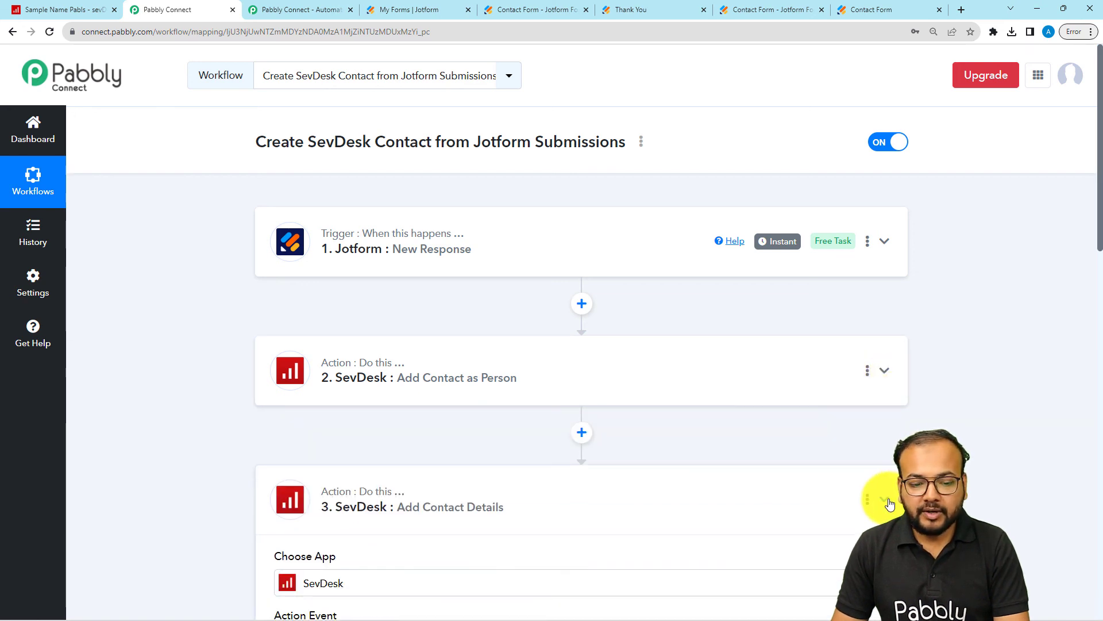
left_click(886, 500)
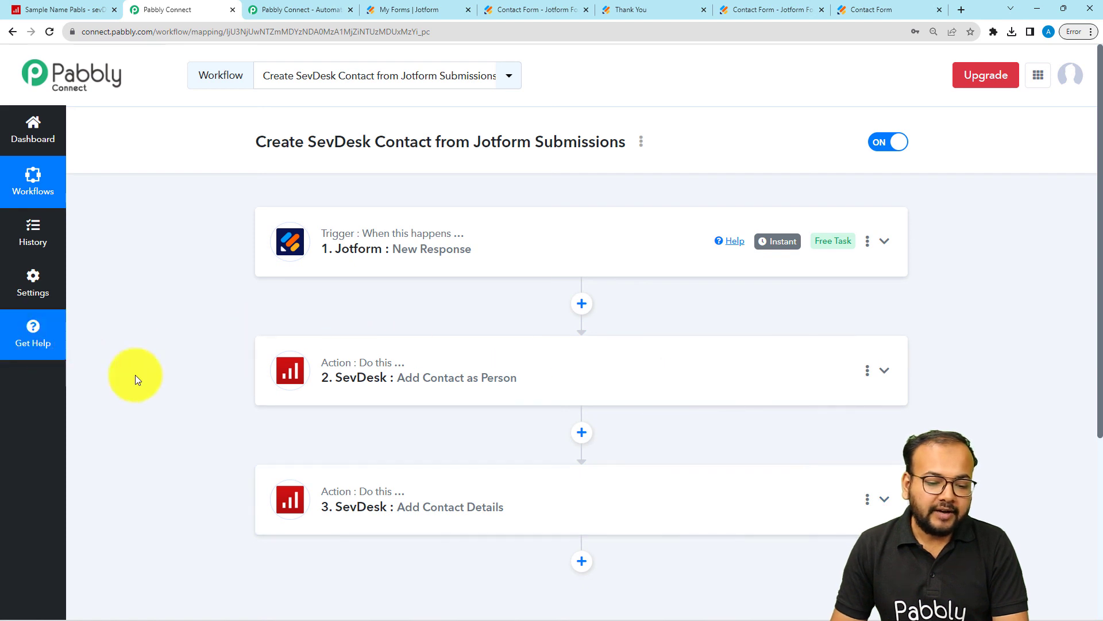